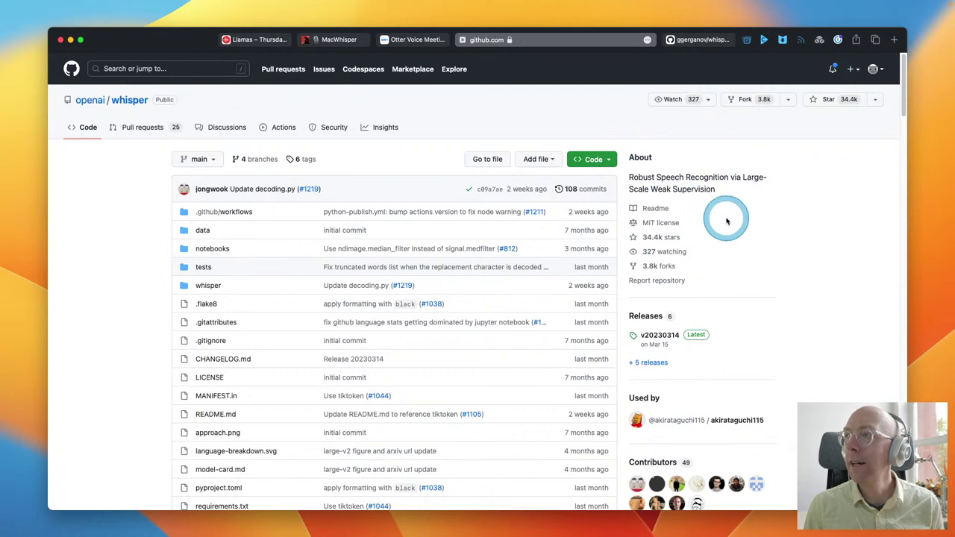
# Scroll past the file list and Approach diagram to the README's Setup section with pip and ffmpeg commands.
pyautogui.scroll(-2, 727, 221)
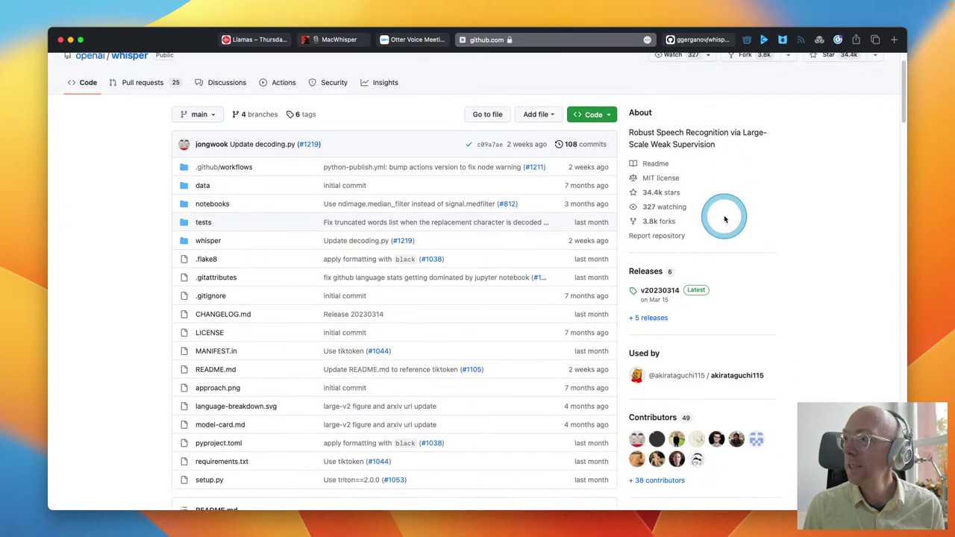
pyautogui.scroll(-2, 724, 219)
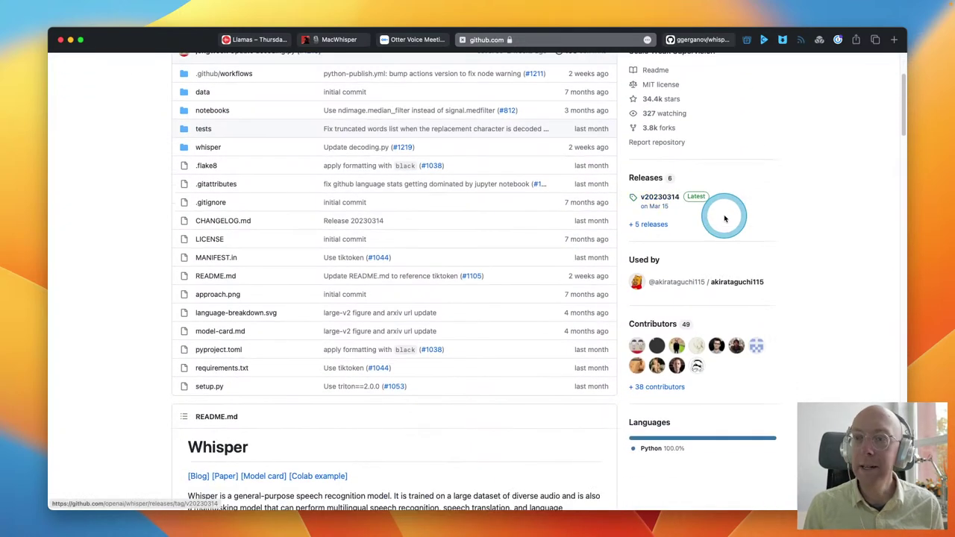
pyautogui.scroll(-10, 724, 216)
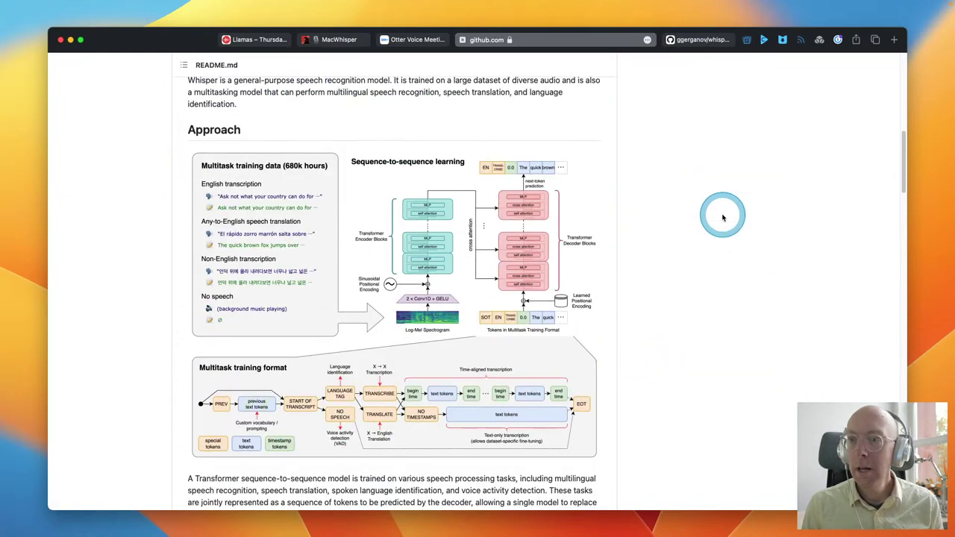
pyautogui.scroll(-4, 369, 255)
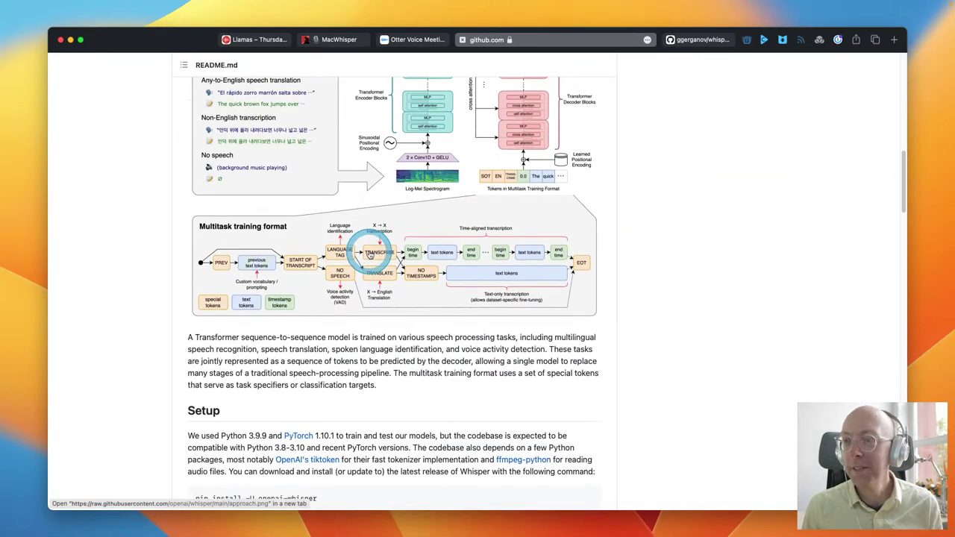
pyautogui.scroll(-1, 370, 253)
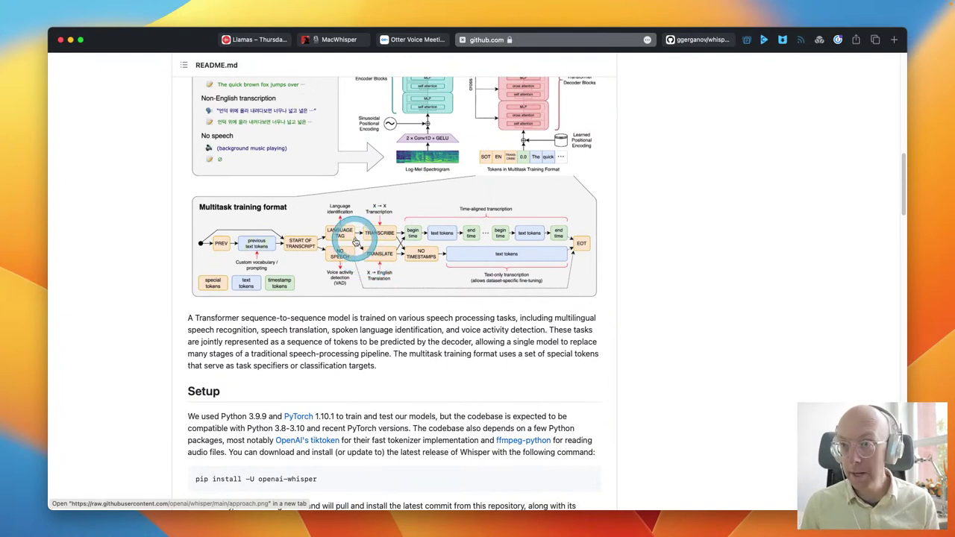
pyautogui.scroll(-3, 356, 302)
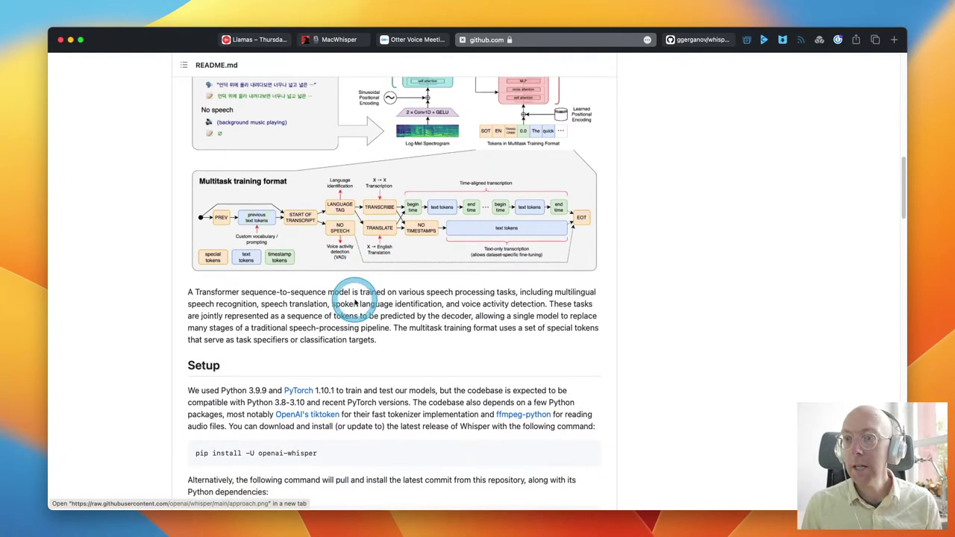
pyautogui.scroll(-4, 355, 300)
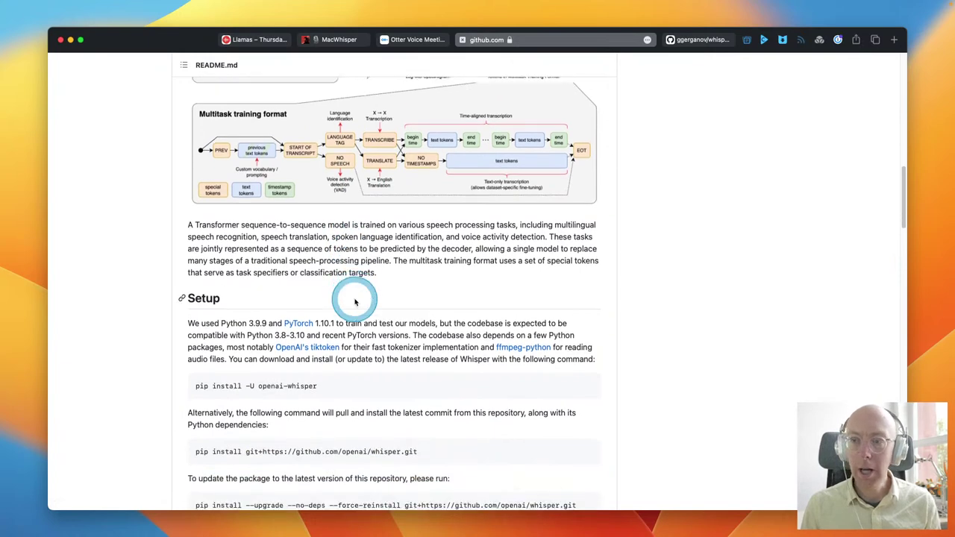
pyautogui.scroll(-3, 355, 299)
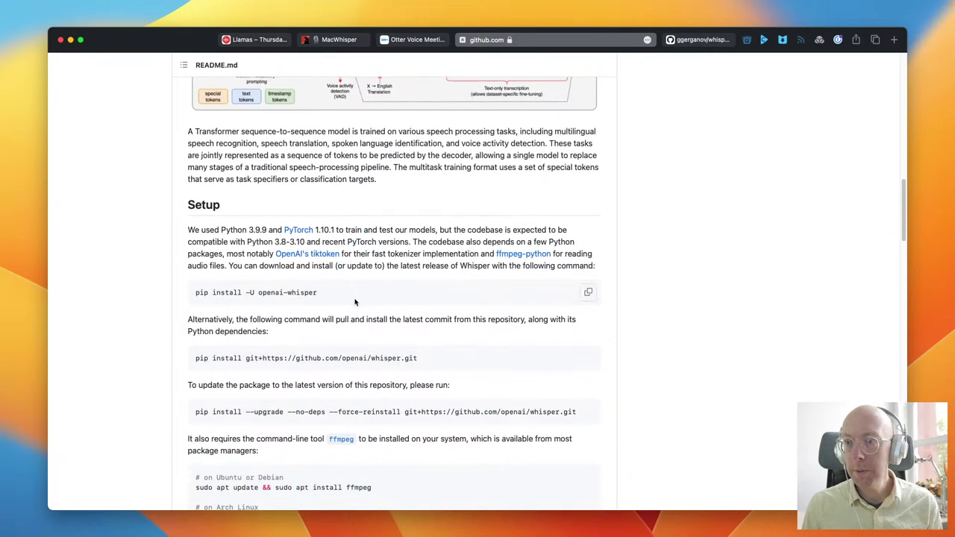
pyautogui.scroll(-2, 355, 302)
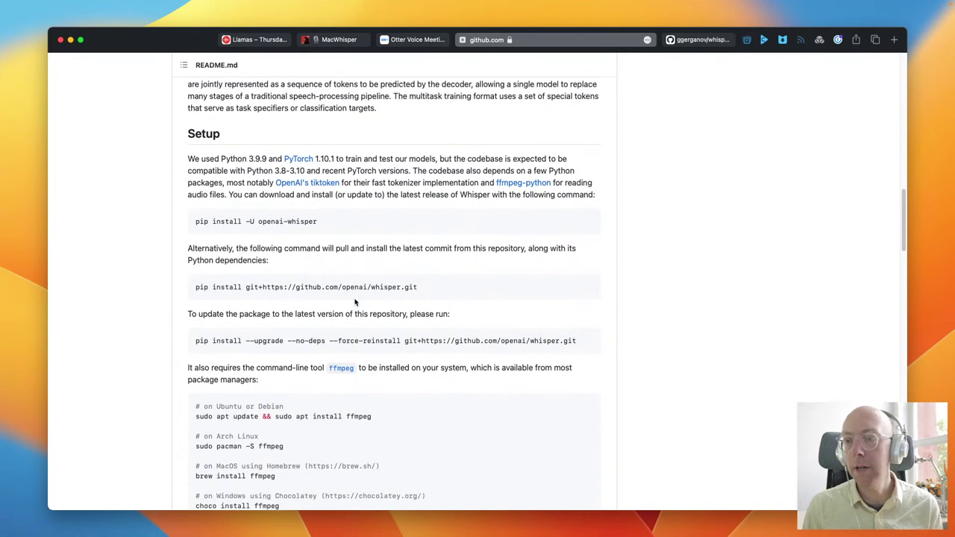
pyautogui.click(355, 299)
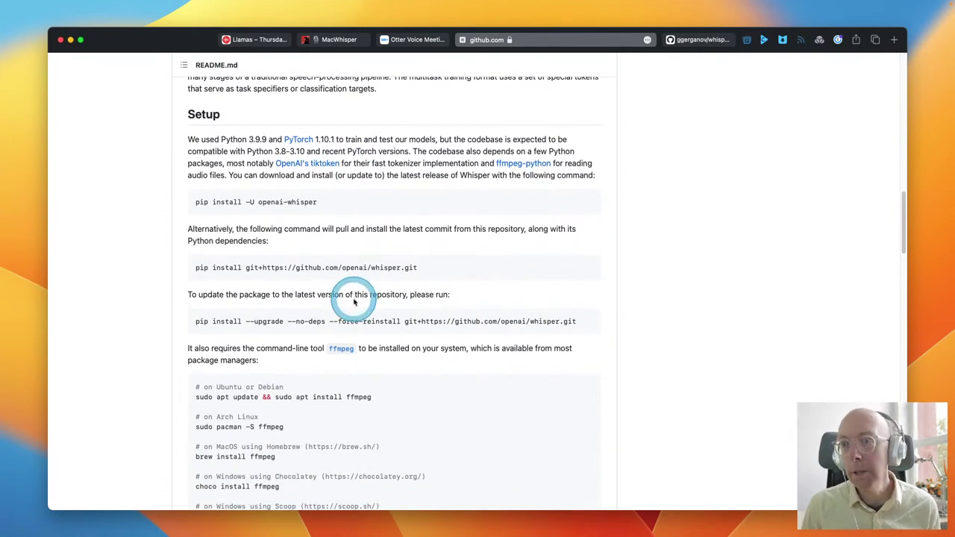
pyautogui.scroll(-1, 355, 301)
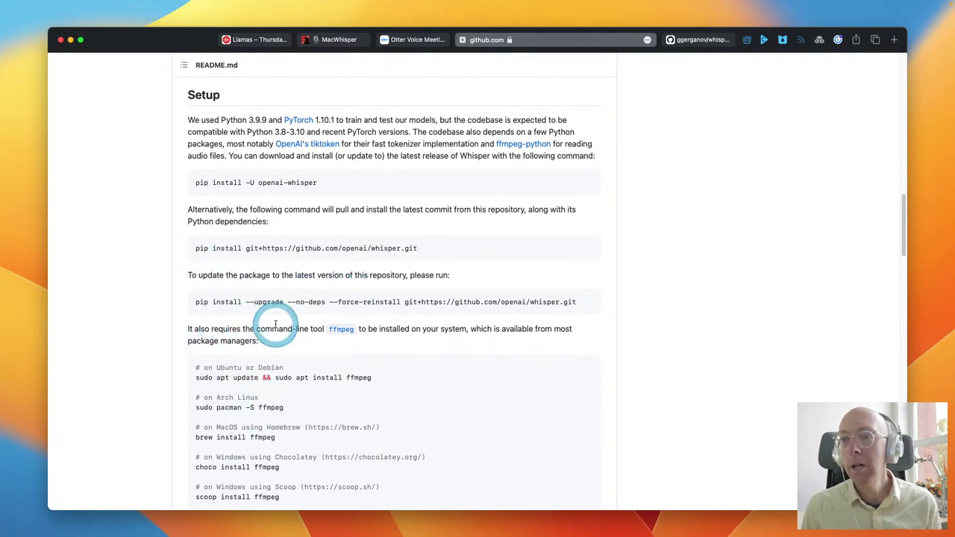
pyautogui.scroll(-1, 372, 373)
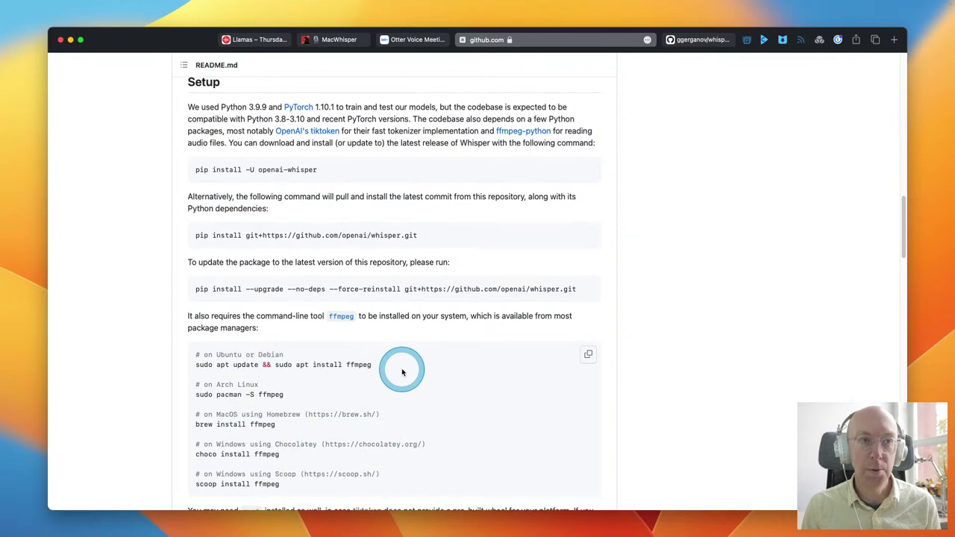
pyautogui.scroll(-5, 400, 336)
pyautogui.scroll(-10, 402, 337)
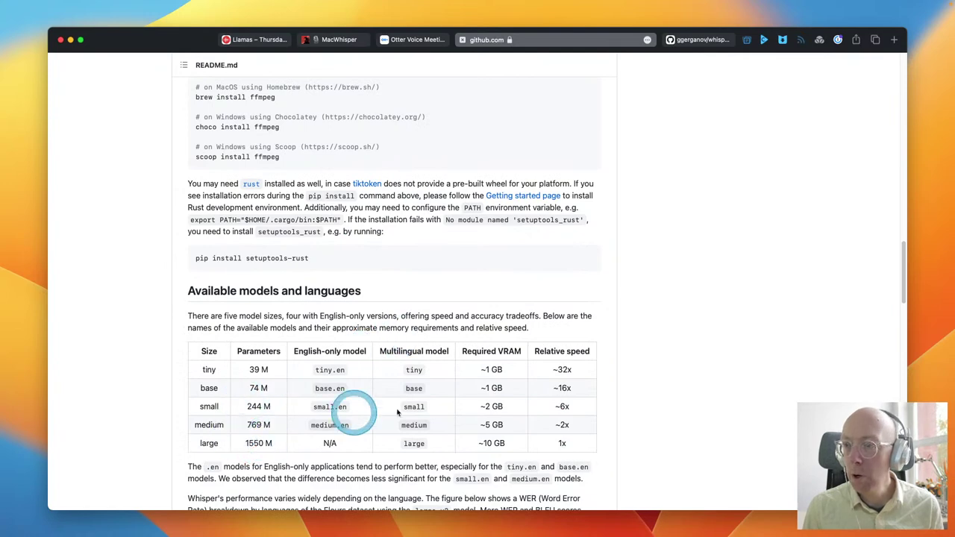
# Scroll through the Whisper model sizes table and WER chart.
pyautogui.scroll(-2, 411, 407)
pyautogui.scroll(-11, 412, 412)
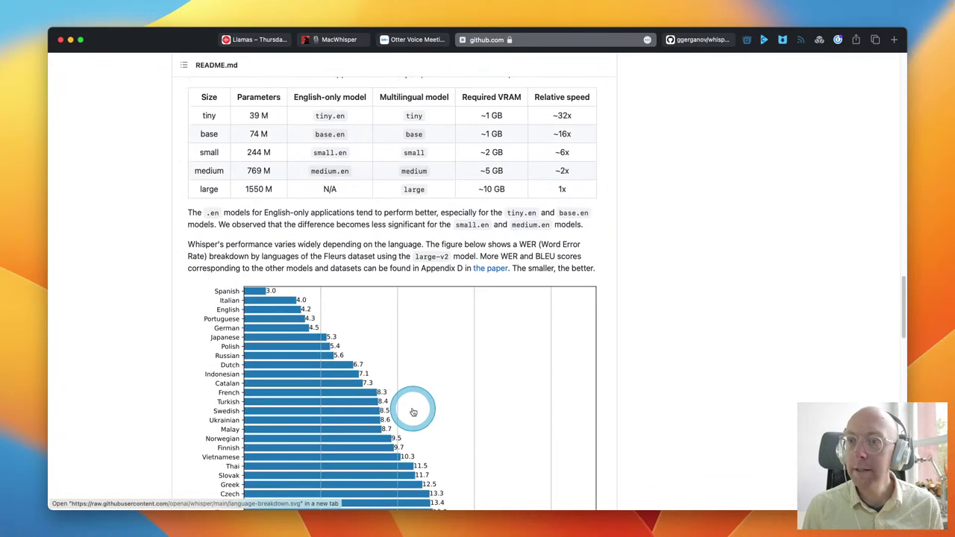
pyautogui.scroll(-5, 413, 412)
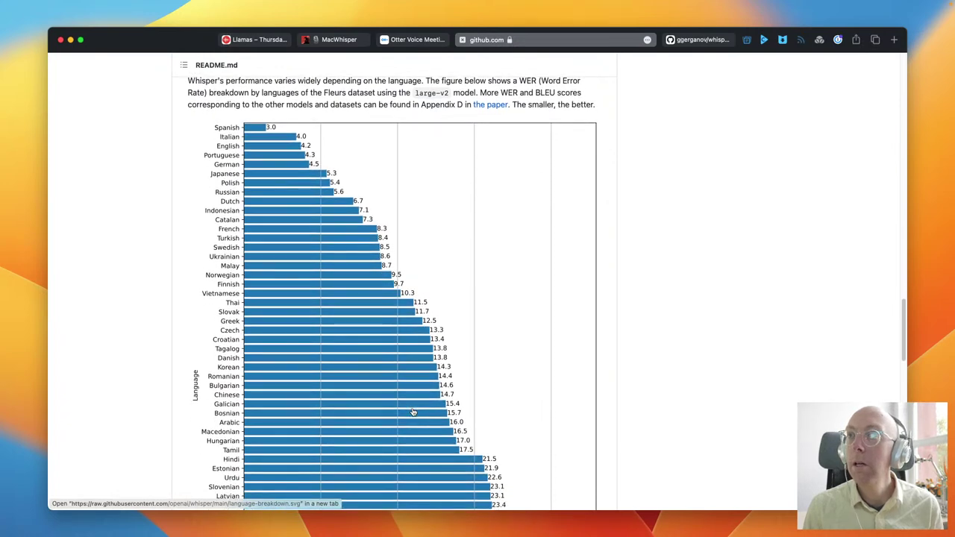
pyautogui.scroll(-4, 412, 412)
pyautogui.scroll(9, 412, 408)
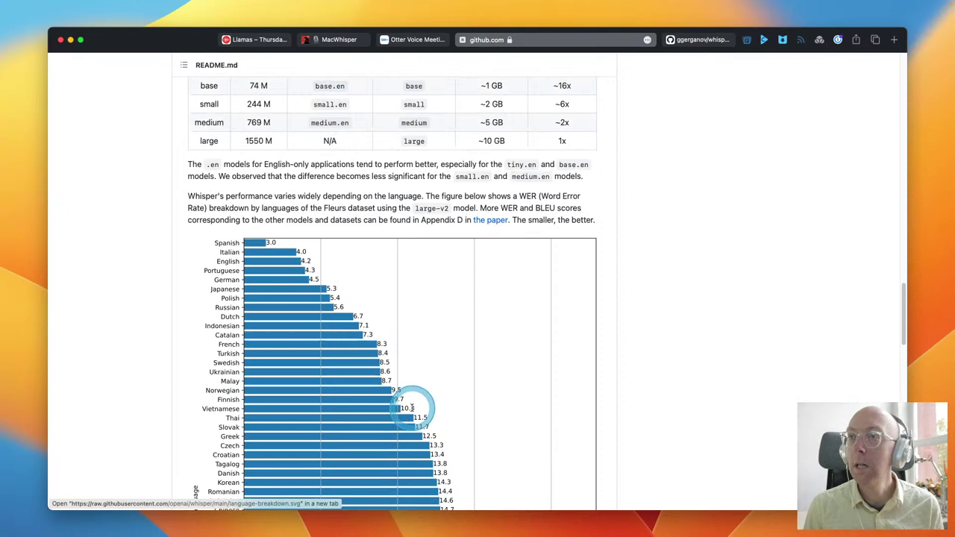
pyautogui.scroll(-1, 411, 405)
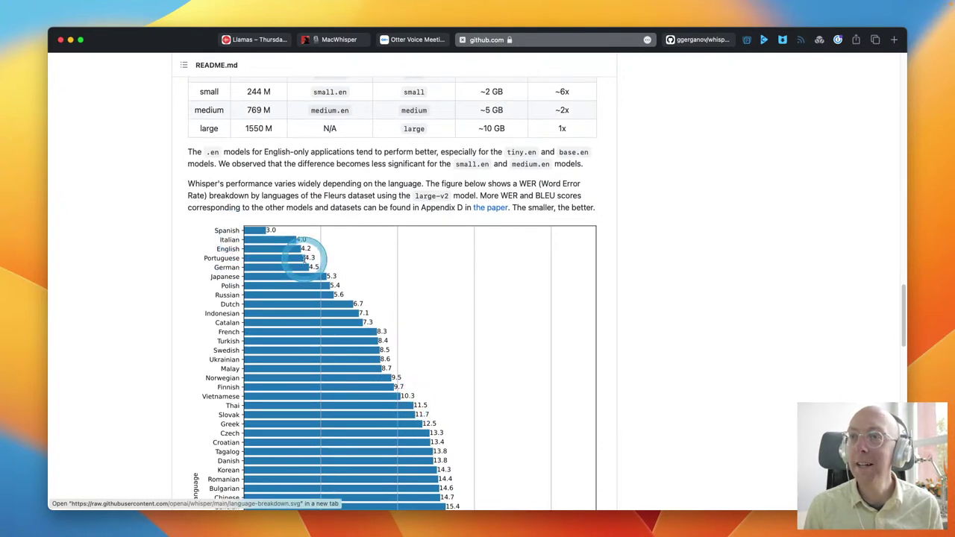
pyautogui.scroll(-5, 325, 347)
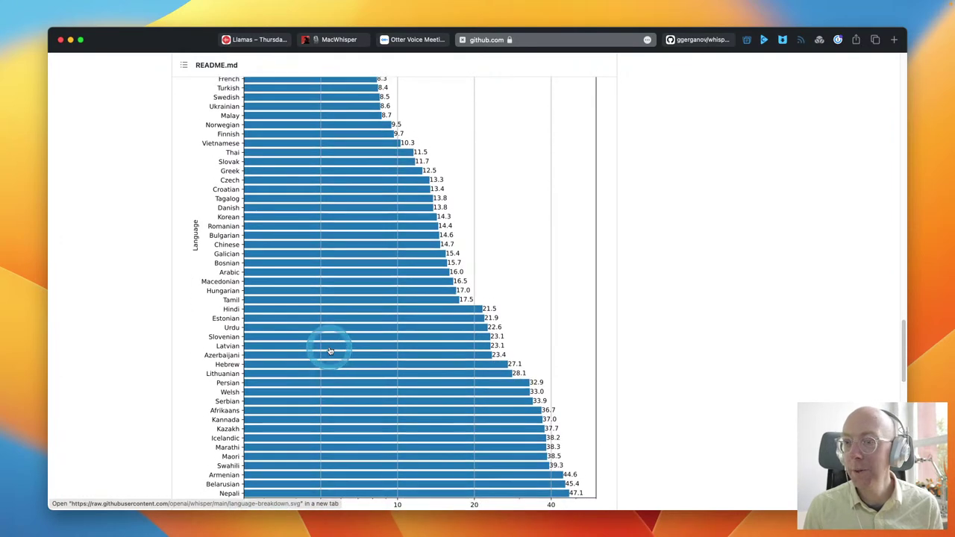
pyautogui.scroll(-1, 329, 351)
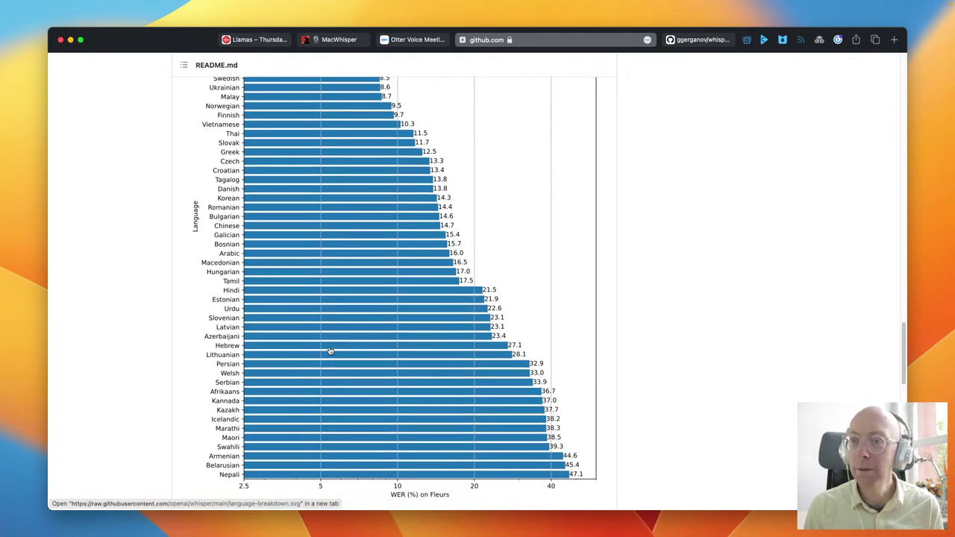
# Scroll on to Command-line usage, then switch to the whisper.cpp repository page.
pyautogui.click(329, 353)
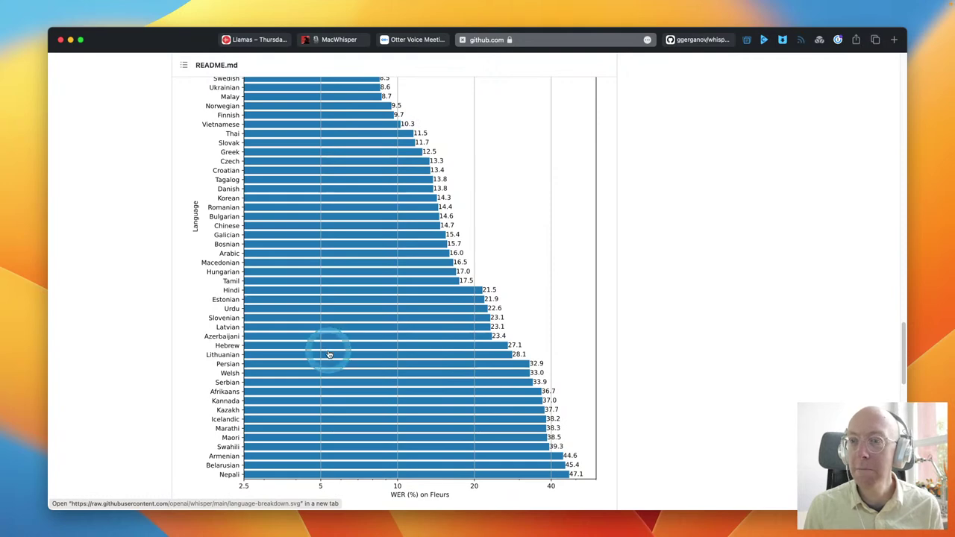
pyautogui.scroll(-4, 328, 354)
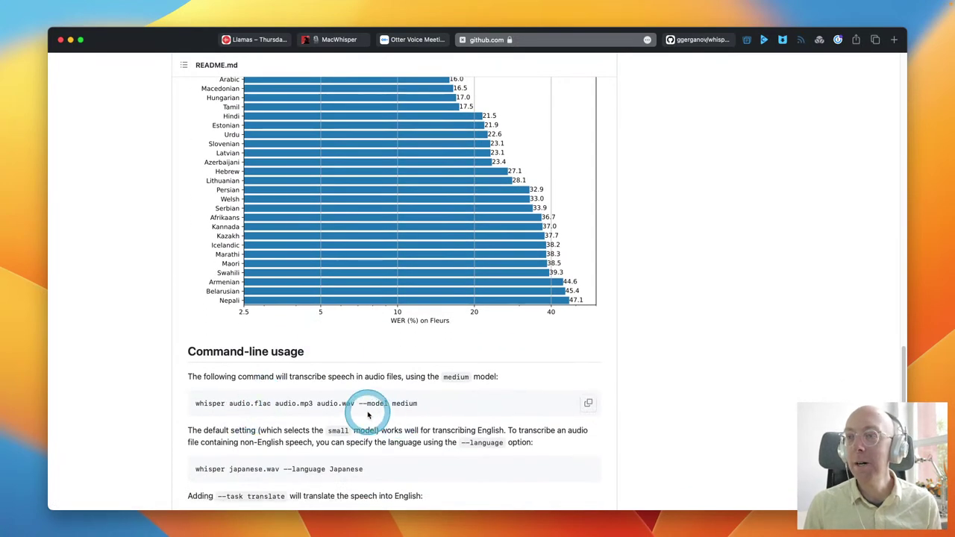
pyautogui.scroll(-1, 277, 408)
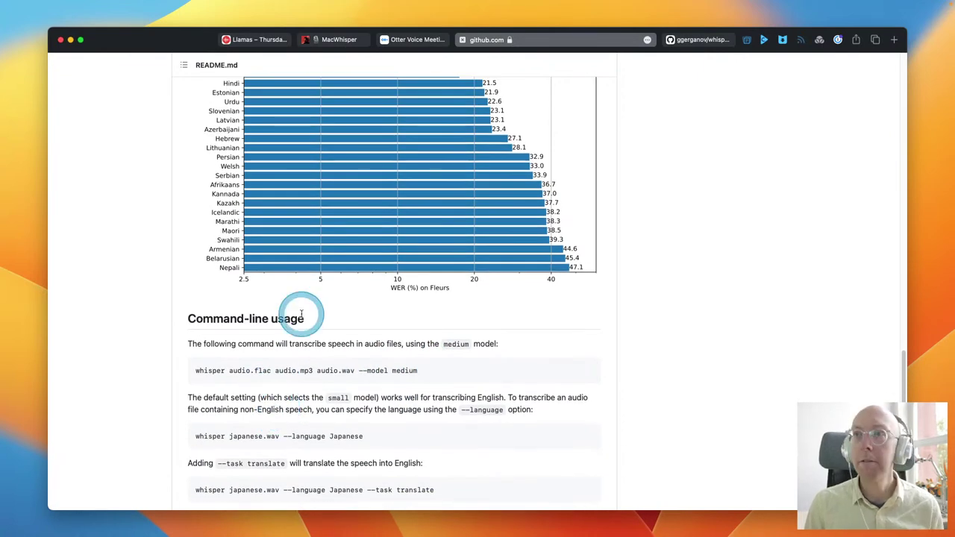
pyautogui.click(697, 42)
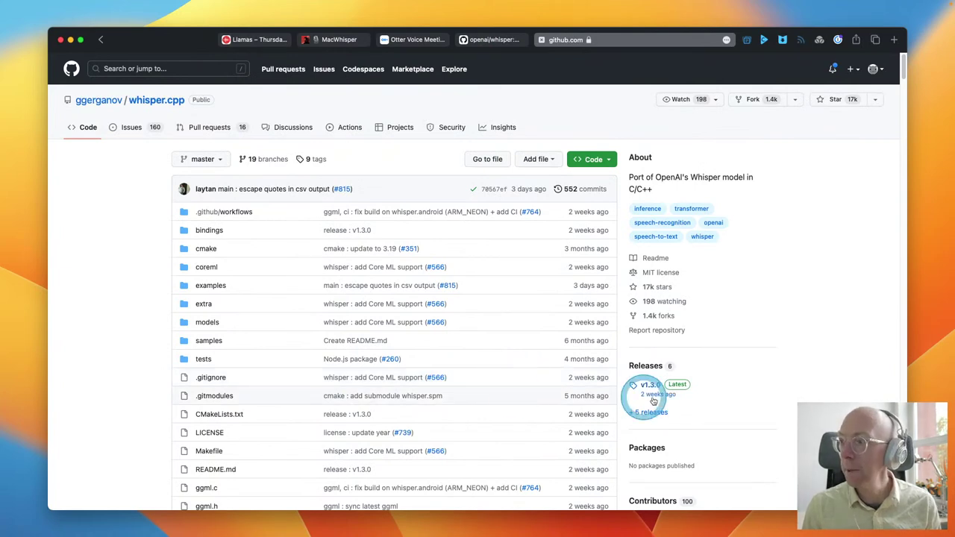
# Highlight the Apple silicon feature line, then scroll past supported platforms to the iPhone 13 demo video.
pyautogui.scroll(-5, 497, 420)
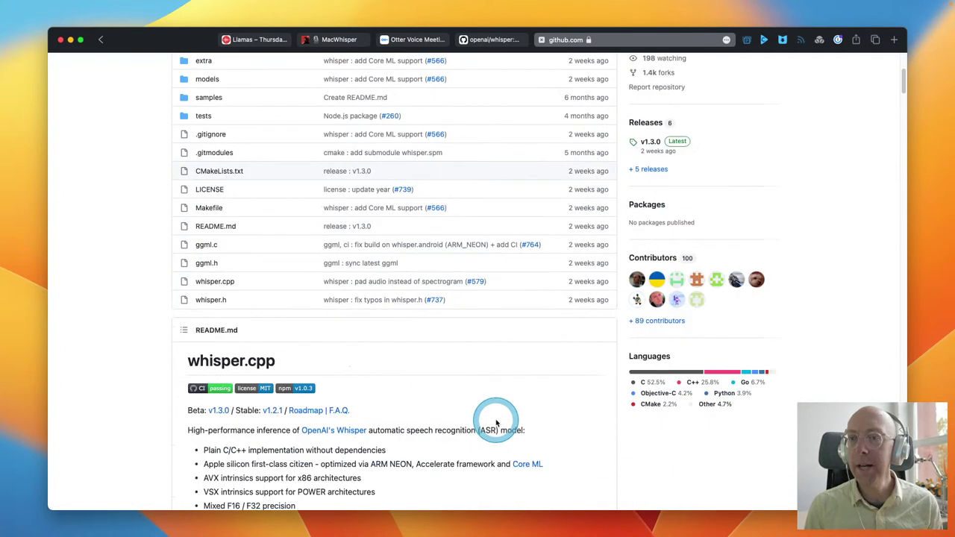
pyautogui.scroll(-1, 497, 423)
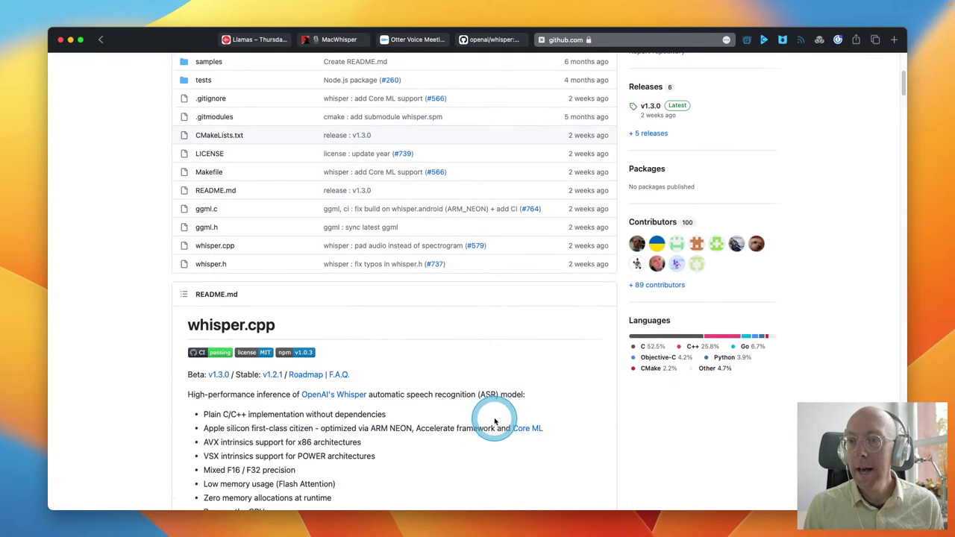
pyautogui.tripleClick(282, 428)
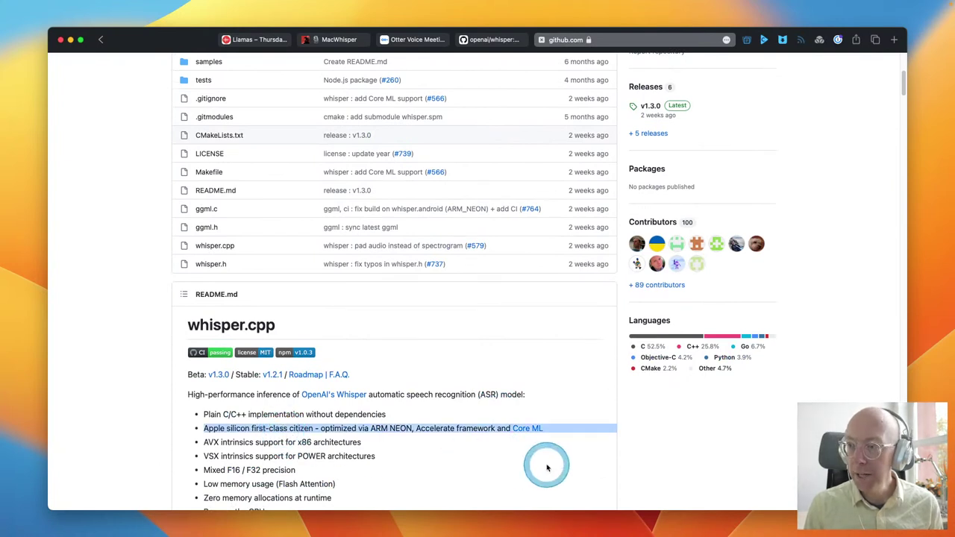
pyautogui.scroll(-1, 547, 468)
pyautogui.scroll(-1, 545, 466)
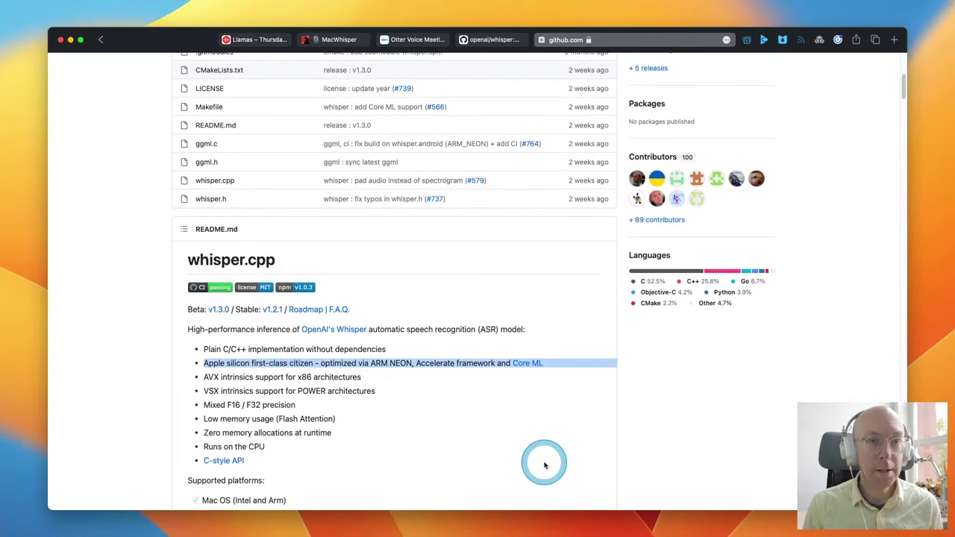
pyautogui.scroll(-5, 545, 466)
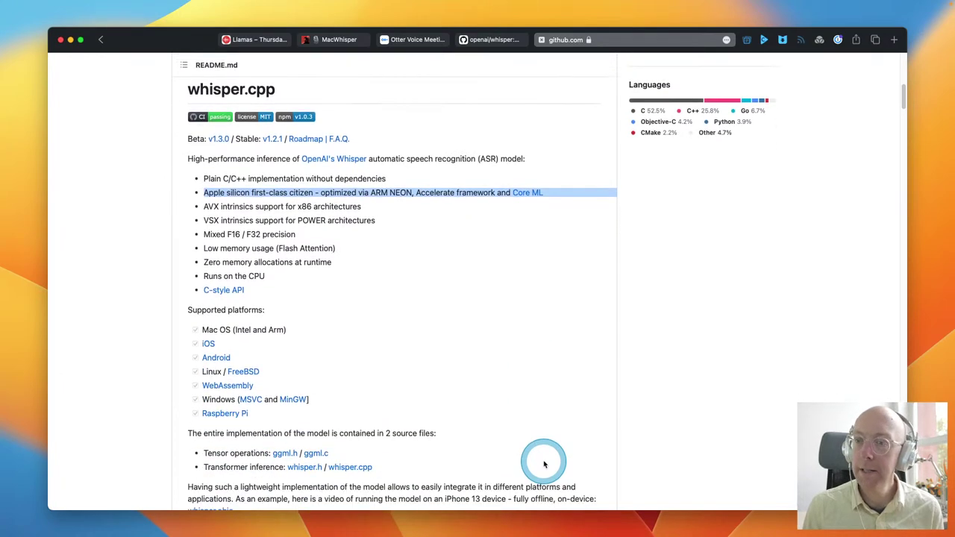
pyautogui.scroll(-1, 376, 400)
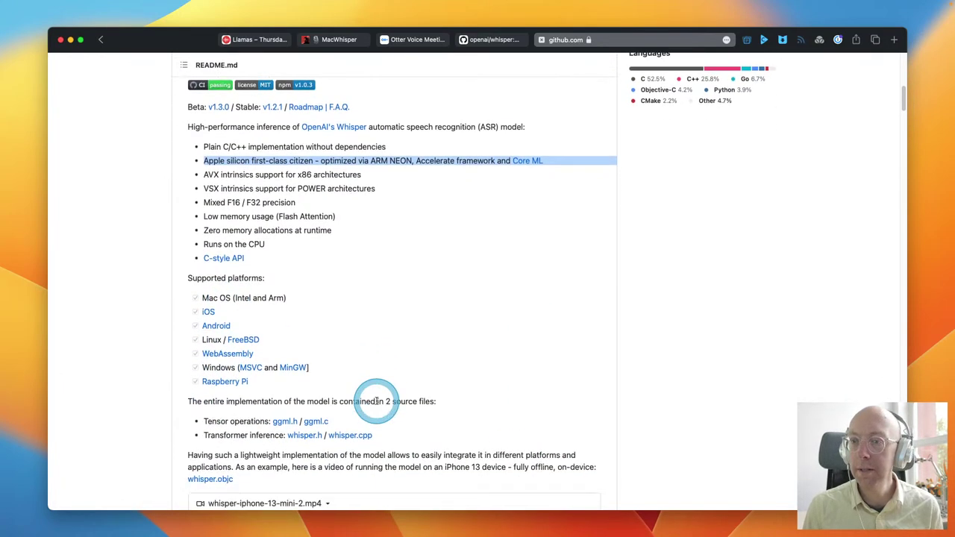
pyautogui.scroll(-7, 376, 401)
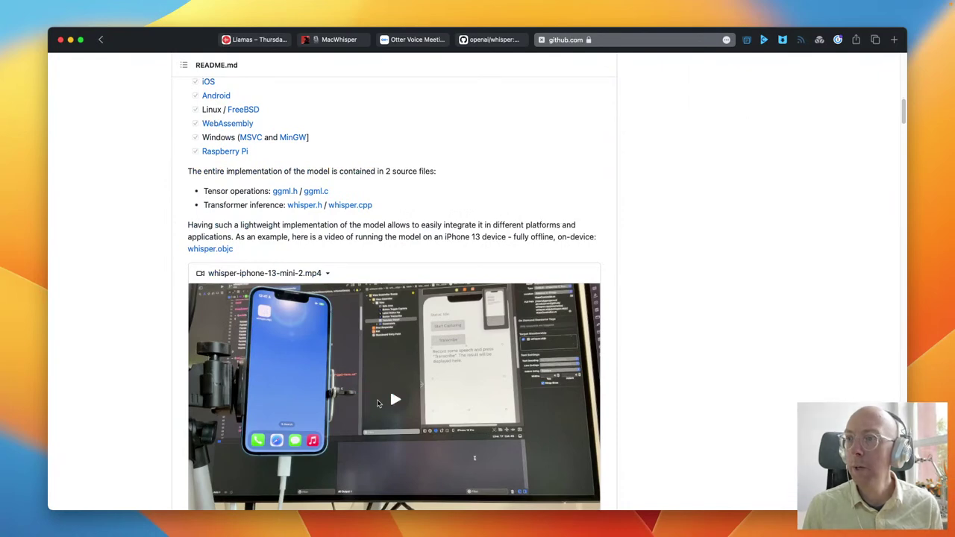
# Scroll through the rest of the whisper.cpp README.
pyautogui.scroll(-4, 416, 408)
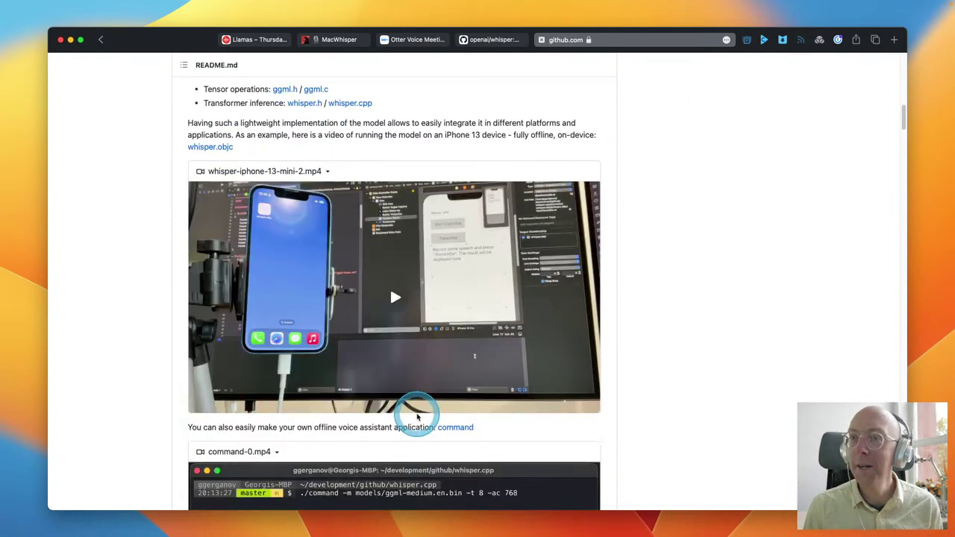
pyautogui.scroll(-3, 418, 418)
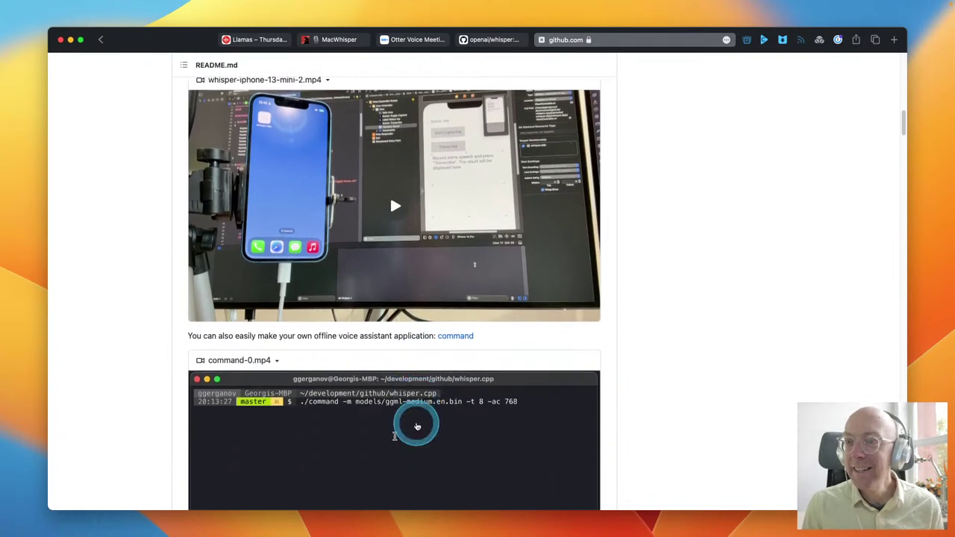
pyautogui.scroll(-10, 416, 423)
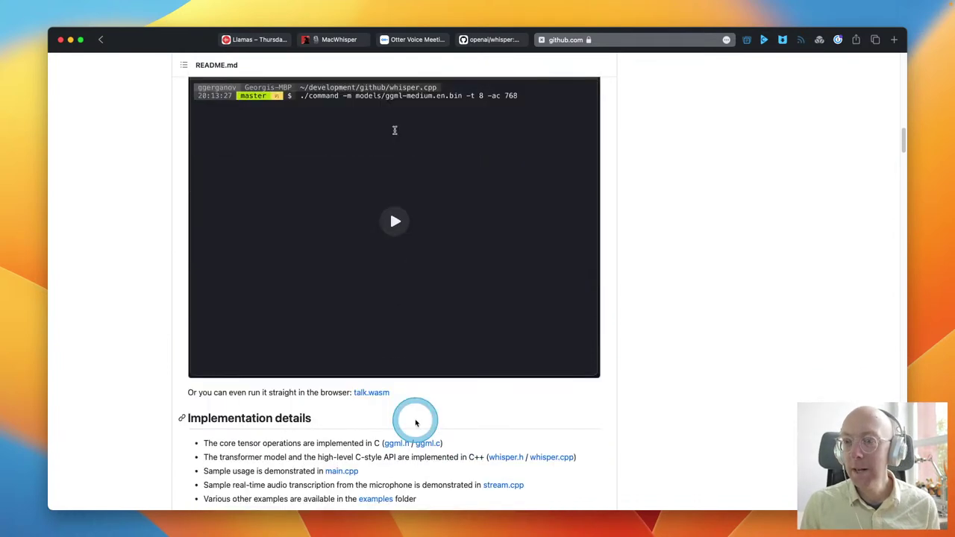
pyautogui.scroll(-6, 416, 423)
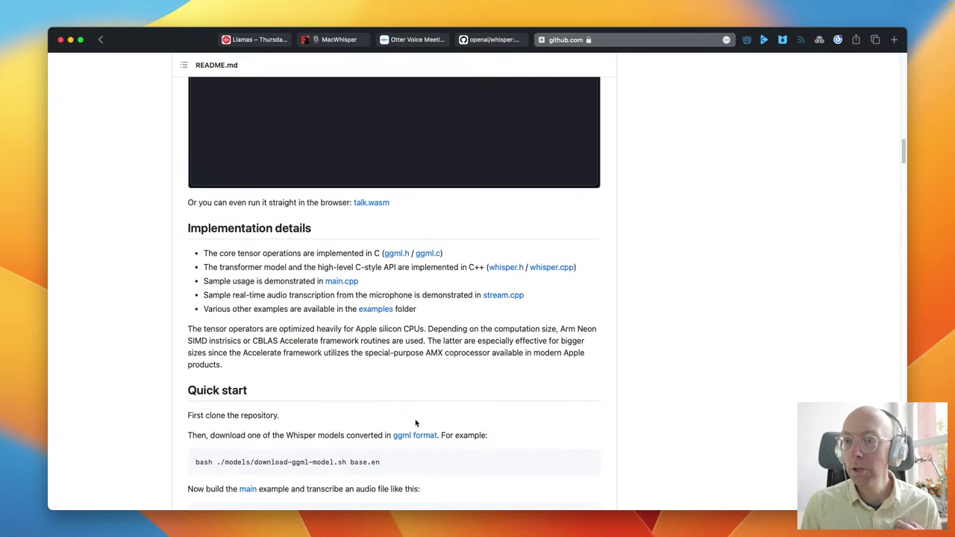
pyautogui.scroll(-2, 415, 423)
pyautogui.scroll(-2, 415, 421)
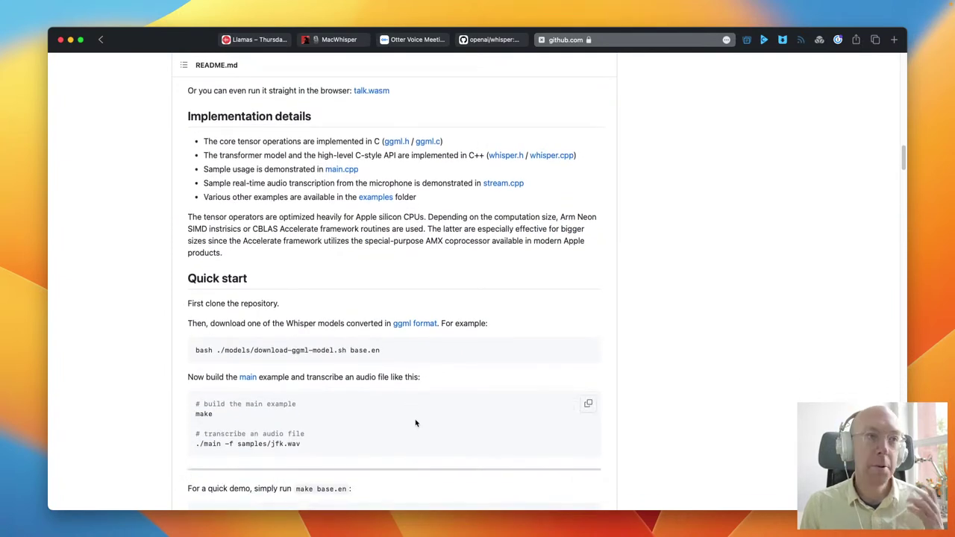
pyautogui.scroll(-2, 417, 423)
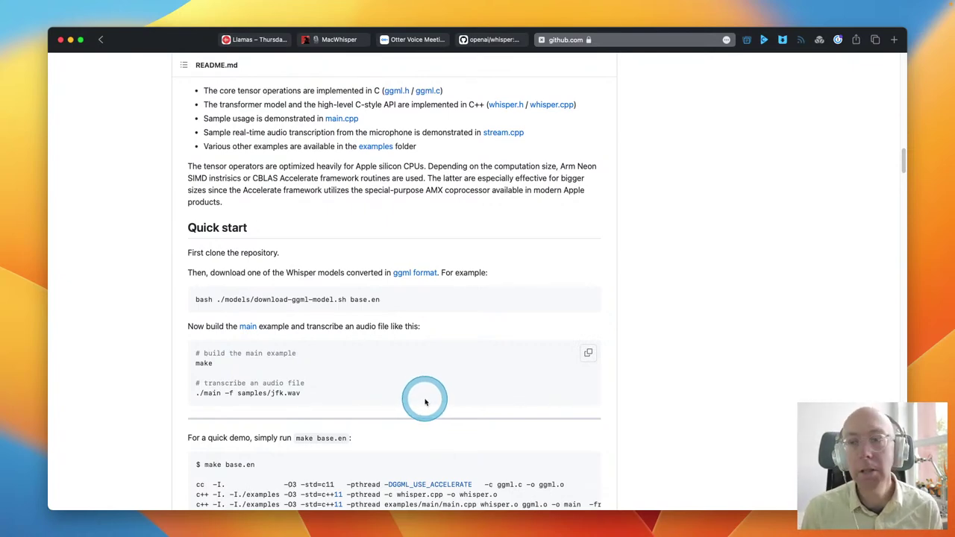
pyautogui.scroll(-8, 426, 403)
pyautogui.scroll(-20, 425, 403)
# Scroll back up and switch to the MacWhisper product page on Gumroad.
pyautogui.scroll(20, 428, 403)
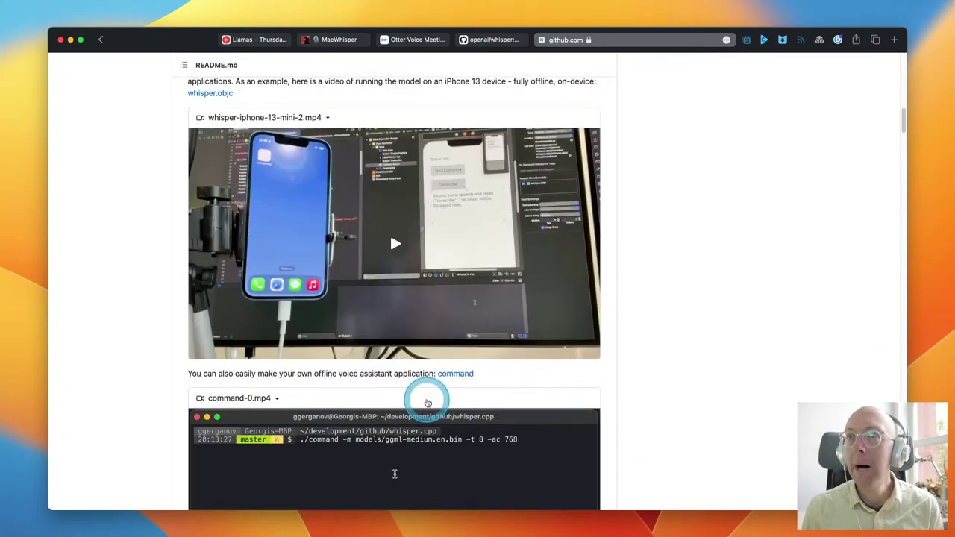
pyautogui.scroll(15, 427, 403)
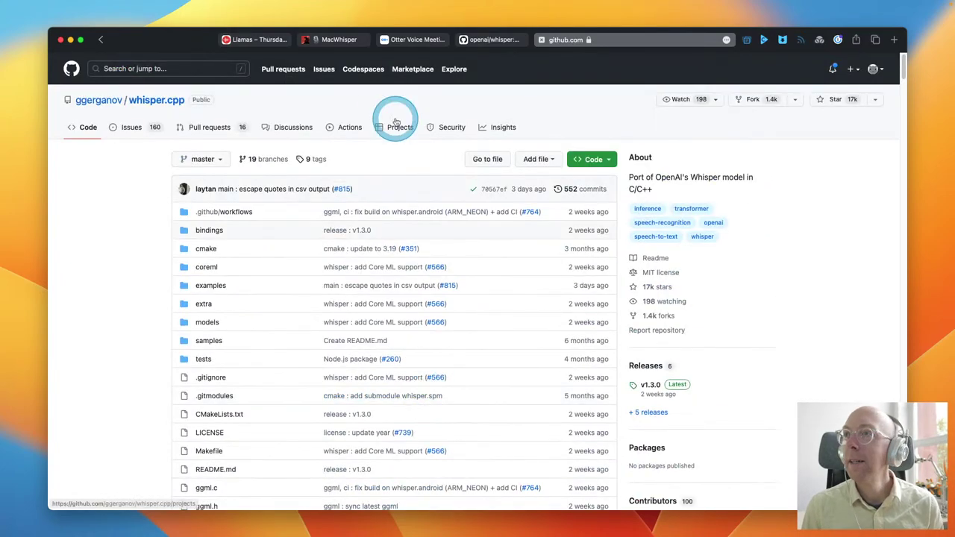
pyautogui.click(354, 43)
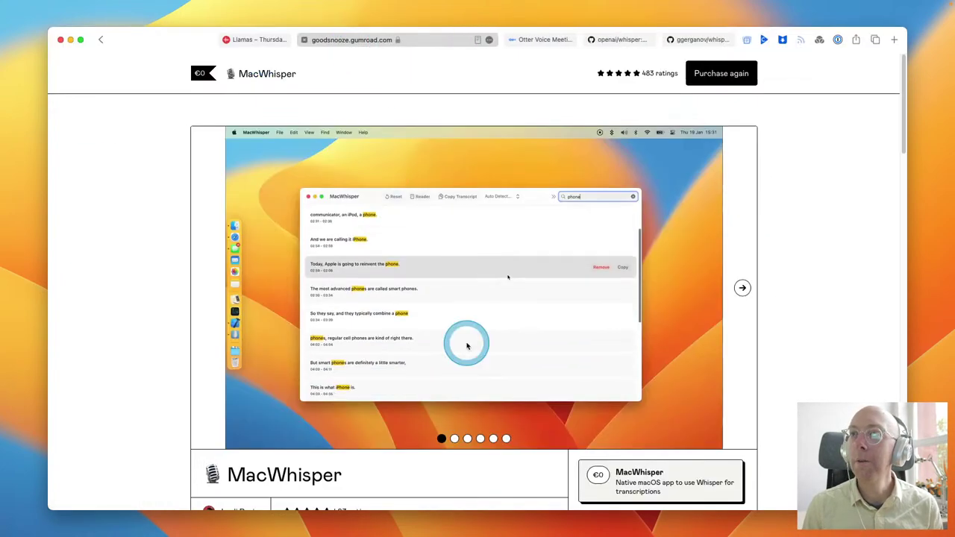
# Read down the opening sections of the MacWhisper Gumroad page.
pyautogui.scroll(-2, 480, 393)
pyautogui.scroll(-1, 480, 393)
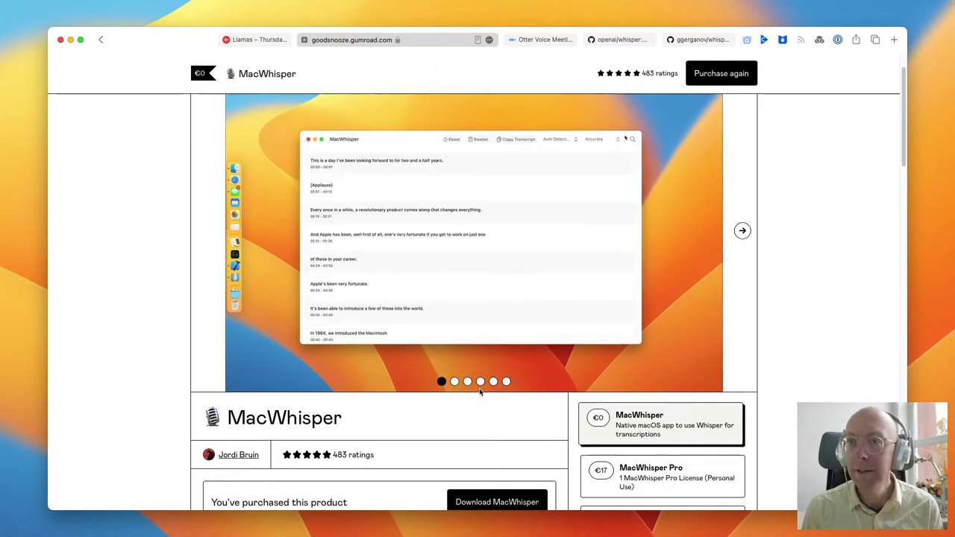
pyautogui.scroll(-3, 479, 393)
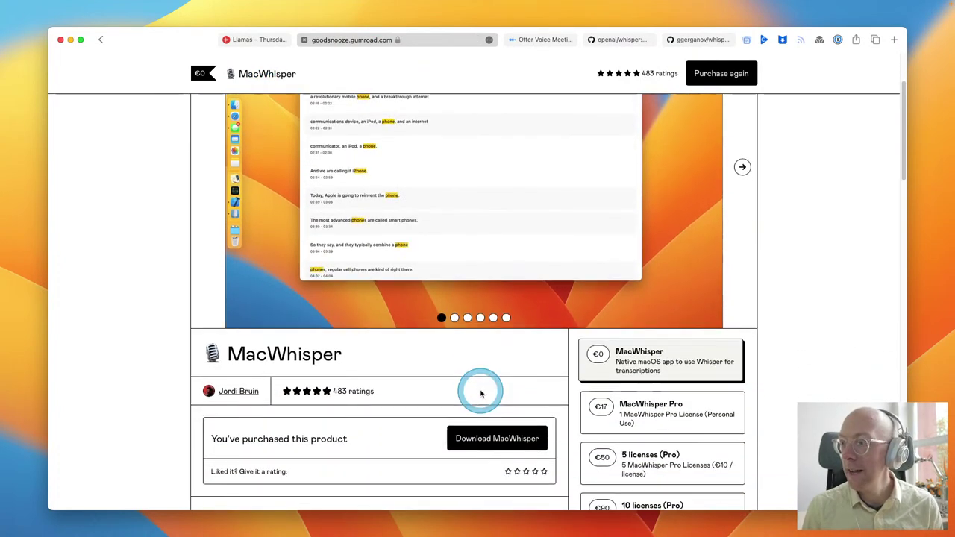
pyautogui.scroll(-5, 481, 394)
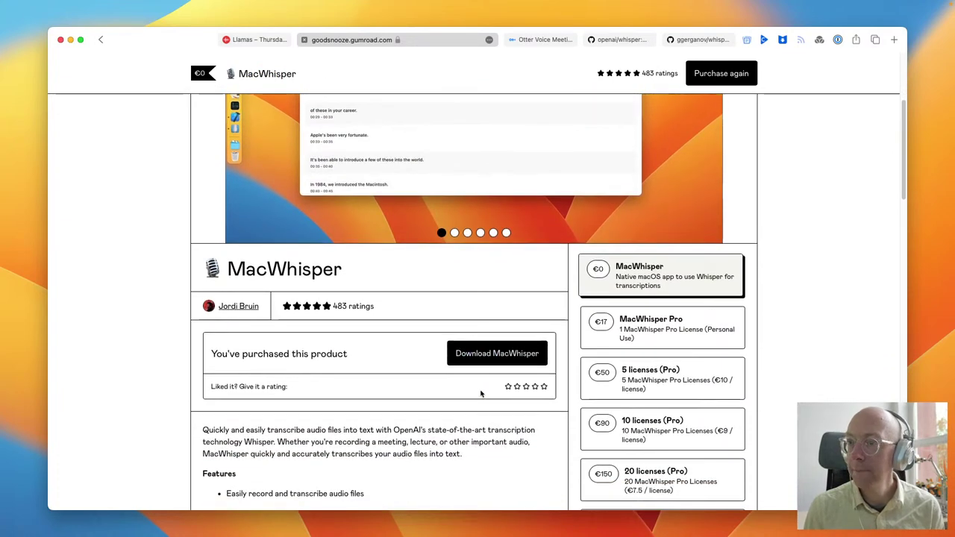
pyautogui.scroll(-5, 480, 393)
pyautogui.click(480, 393)
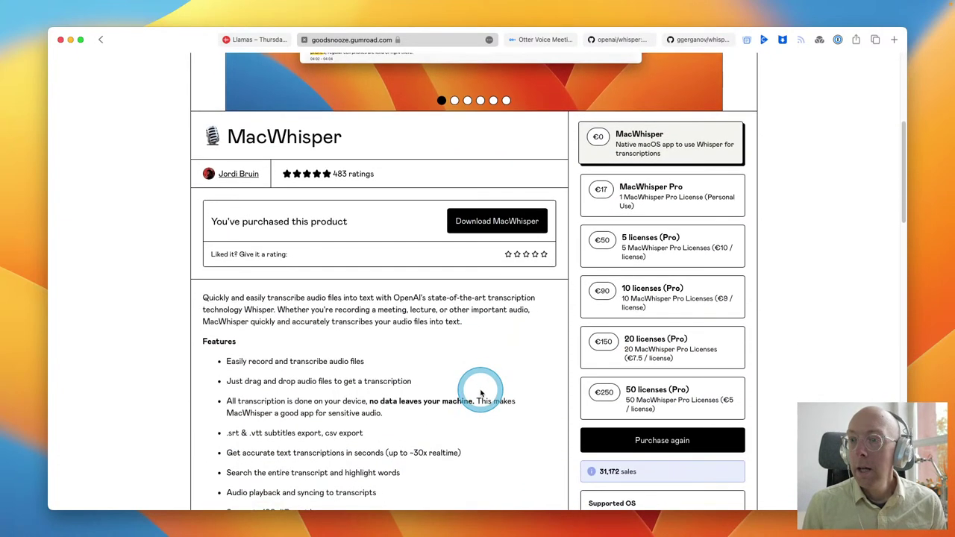
pyautogui.scroll(-1, 481, 394)
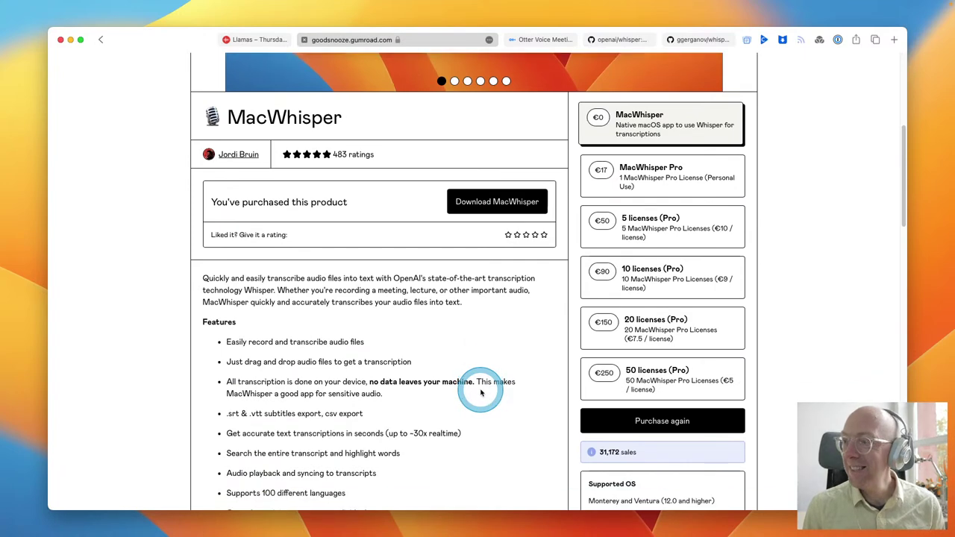
pyautogui.scroll(-3, 481, 394)
pyautogui.scroll(-5, 484, 393)
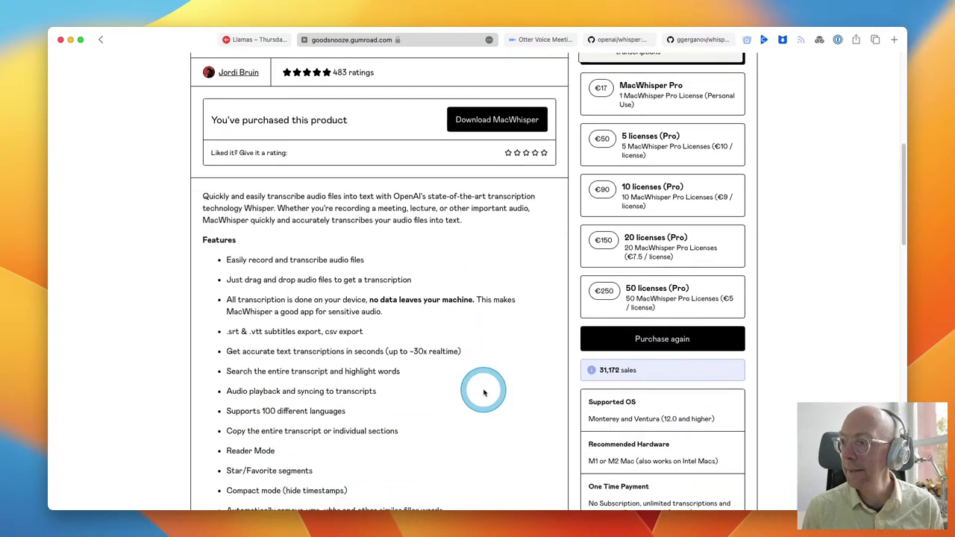
pyautogui.scroll(-4, 483, 393)
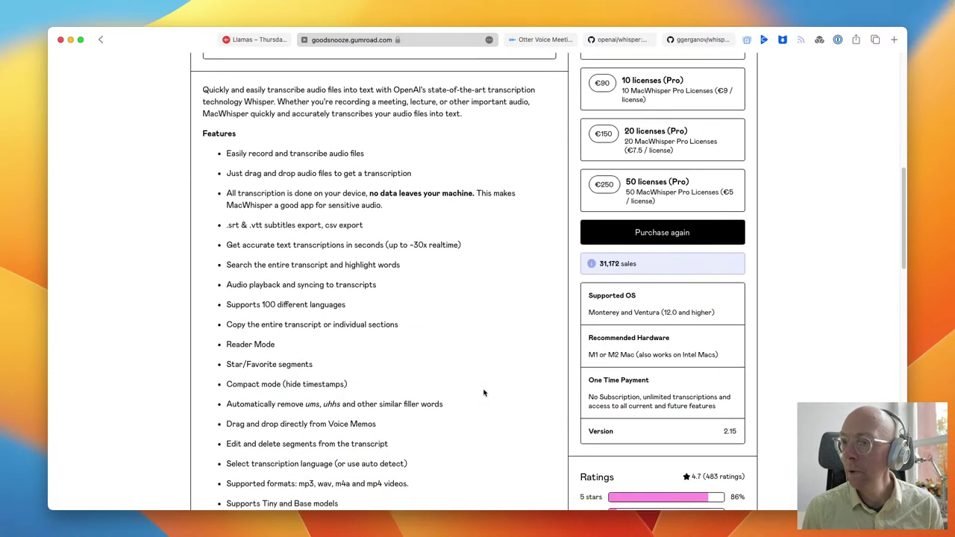
pyautogui.click(483, 393)
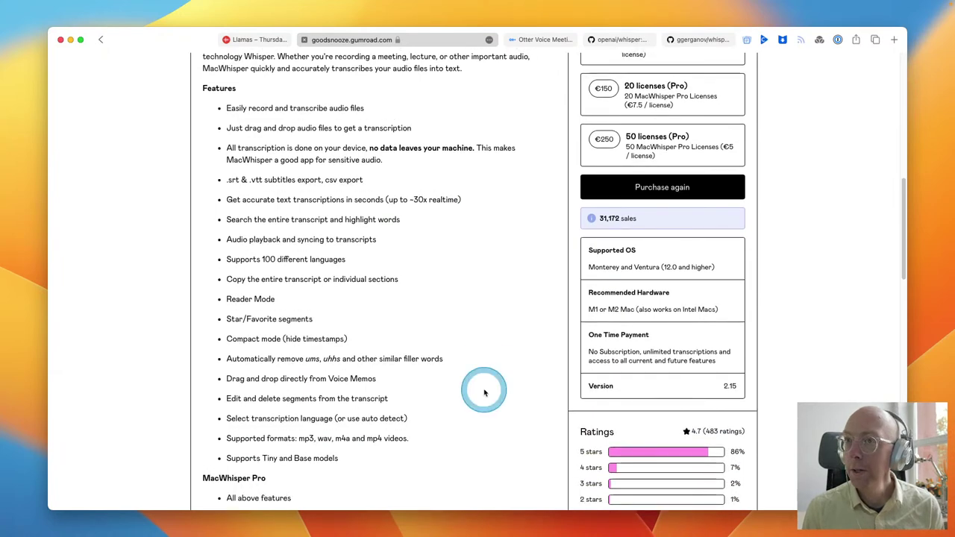
pyautogui.scroll(-5, 483, 393)
pyautogui.scroll(10, 483, 393)
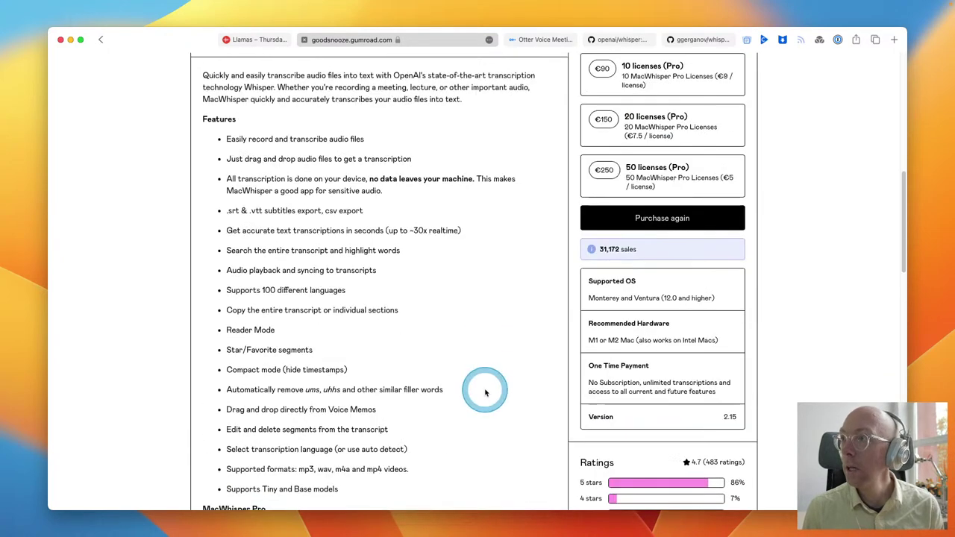
pyautogui.scroll(5, 485, 394)
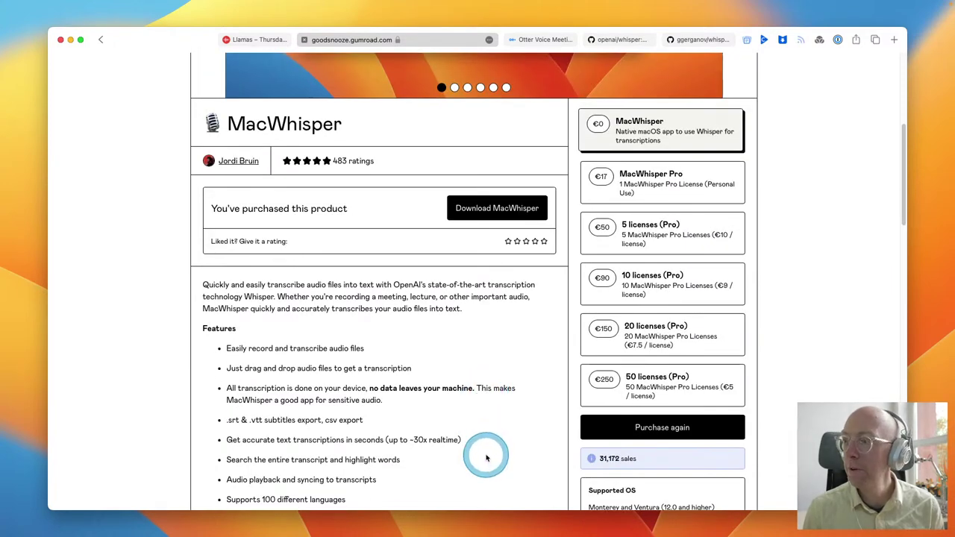
# Scroll further and highlight the journalist and non-profit discount paragraph.
pyautogui.scroll(-1, 486, 457)
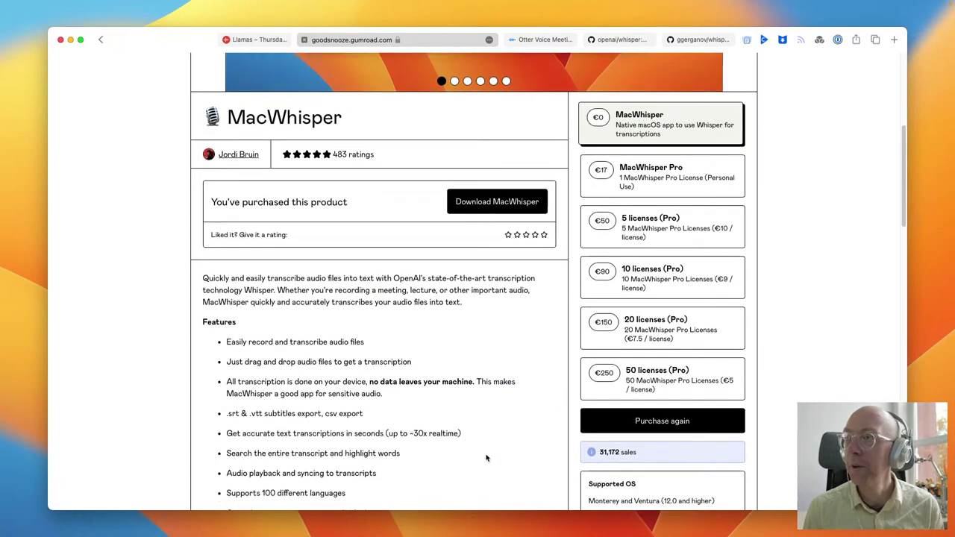
pyautogui.scroll(-10, 487, 457)
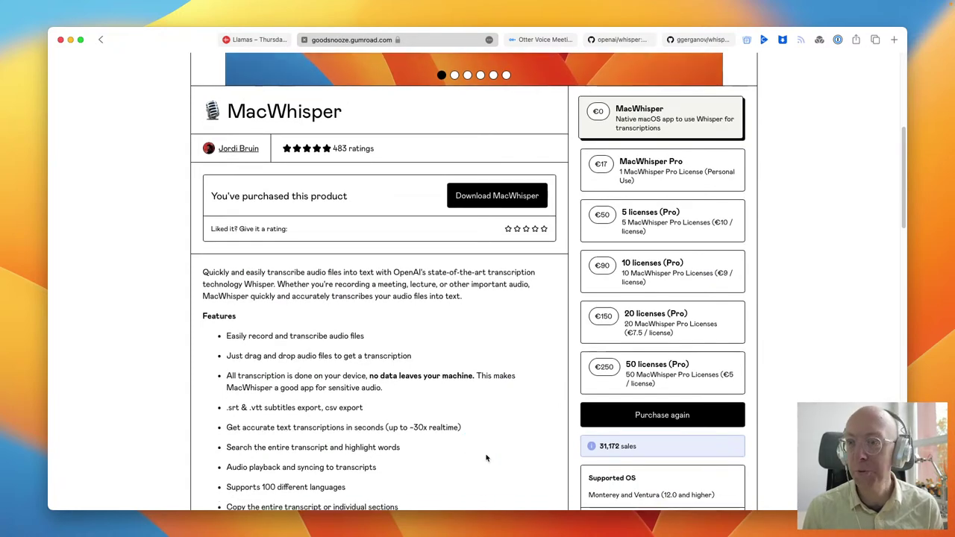
pyautogui.scroll(-4, 486, 458)
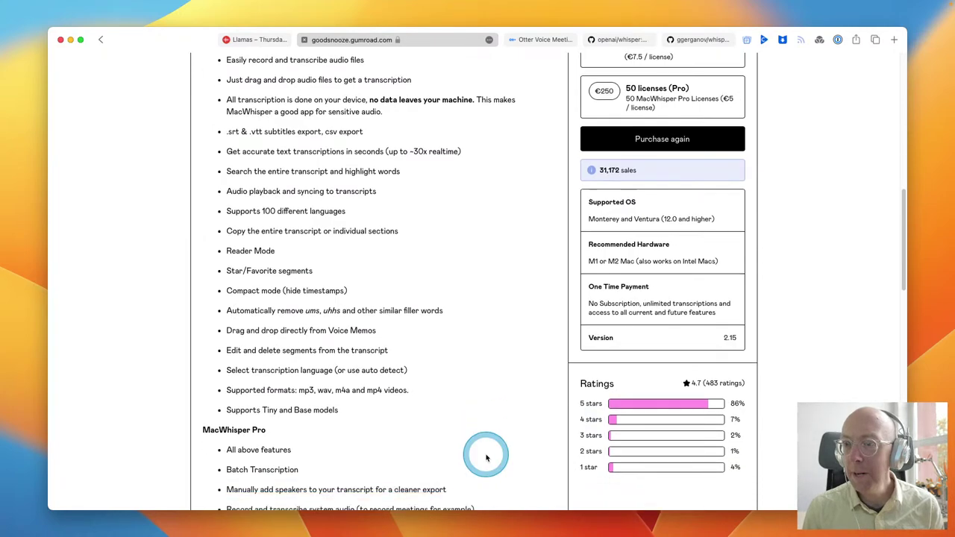
pyautogui.scroll(-3, 486, 457)
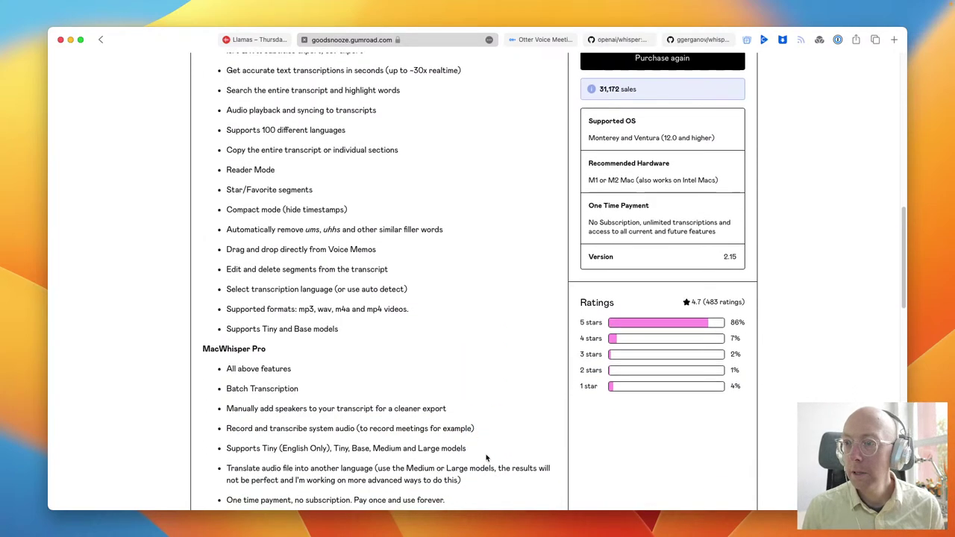
pyautogui.scroll(-2, 460, 442)
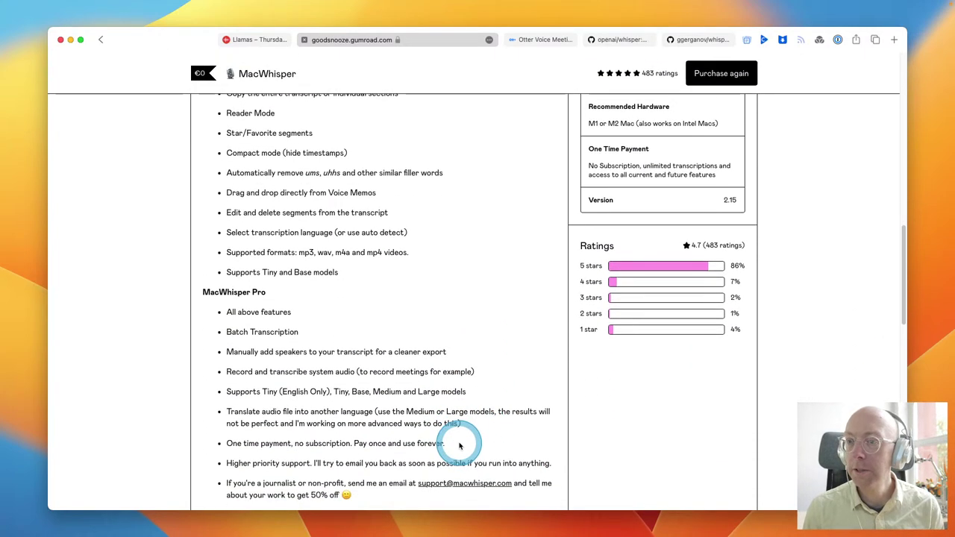
pyautogui.scroll(-1, 459, 442)
pyautogui.tripleClick(263, 440)
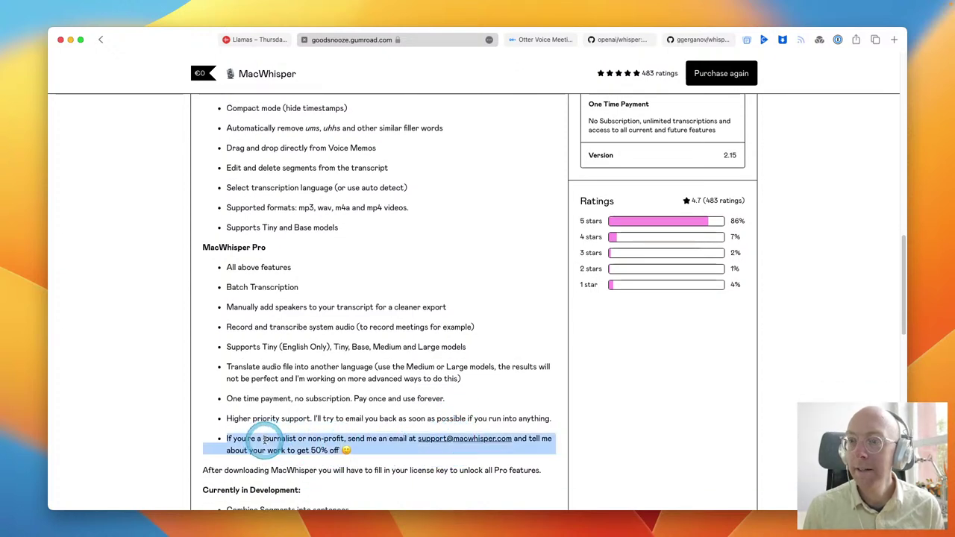
pyautogui.click(307, 459)
# Scroll to the bottom of the page, past supported languages and system requirements.
pyautogui.scroll(-3, 304, 447)
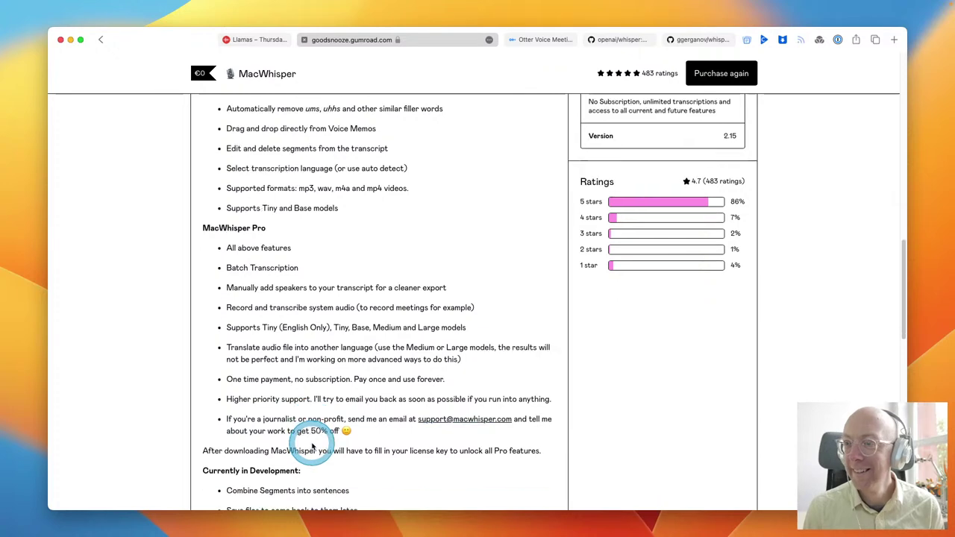
pyautogui.scroll(-5, 315, 446)
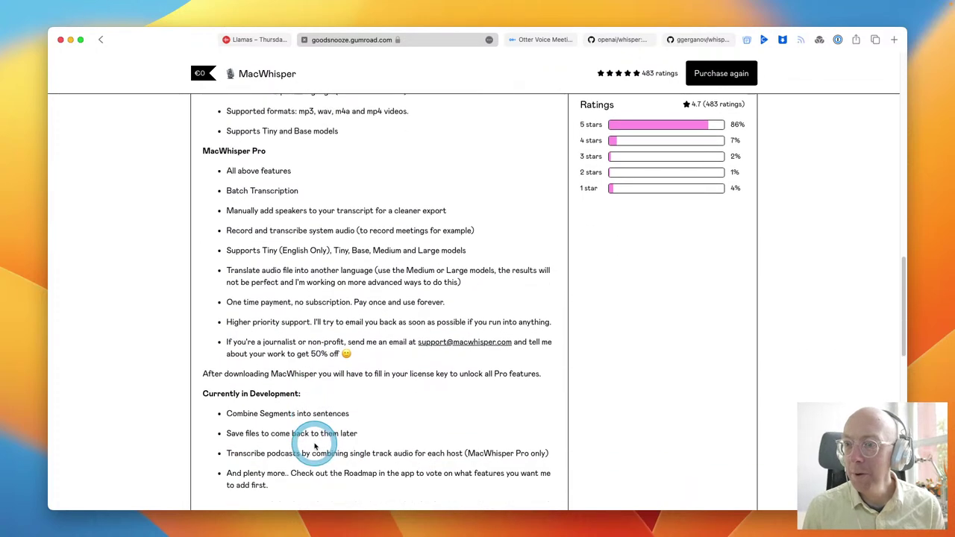
pyautogui.scroll(-3, 316, 446)
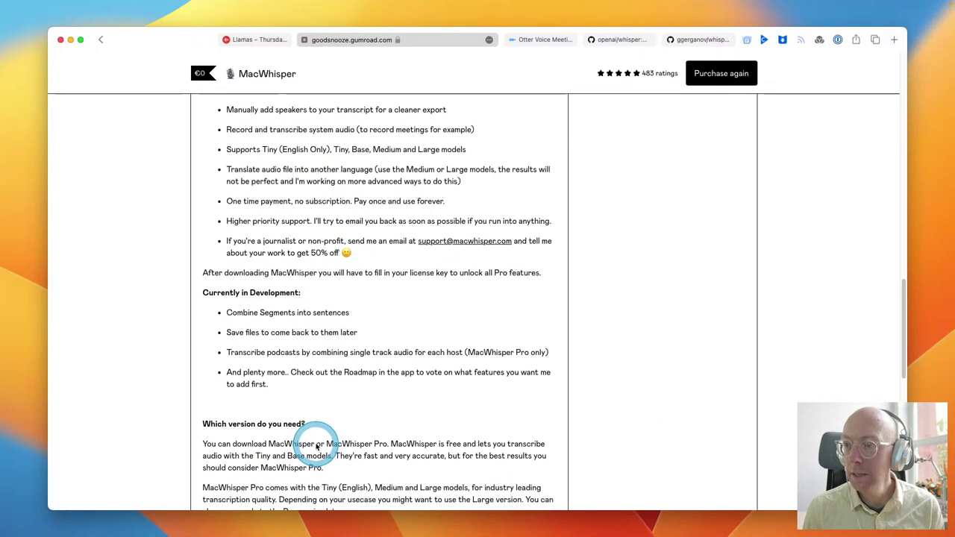
pyautogui.scroll(-4, 317, 446)
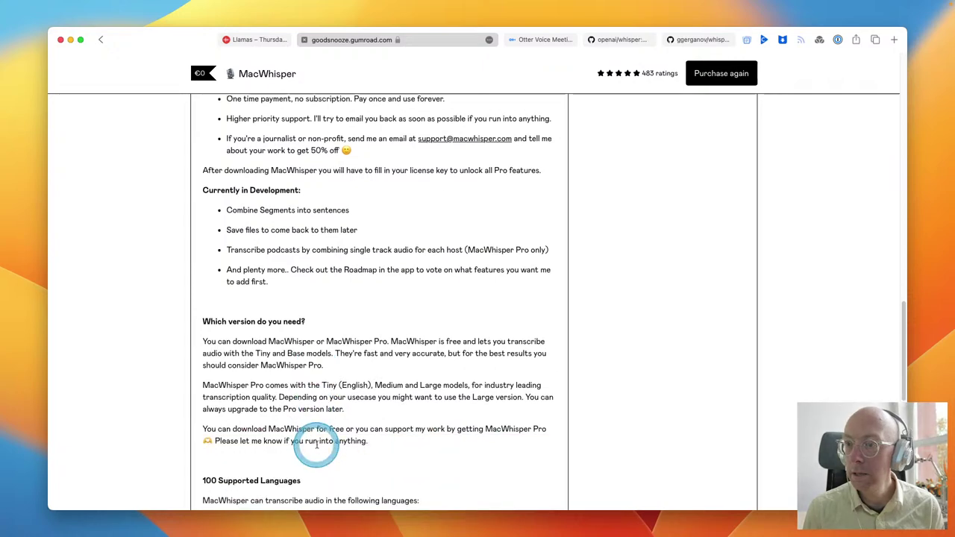
pyautogui.scroll(-7, 318, 446)
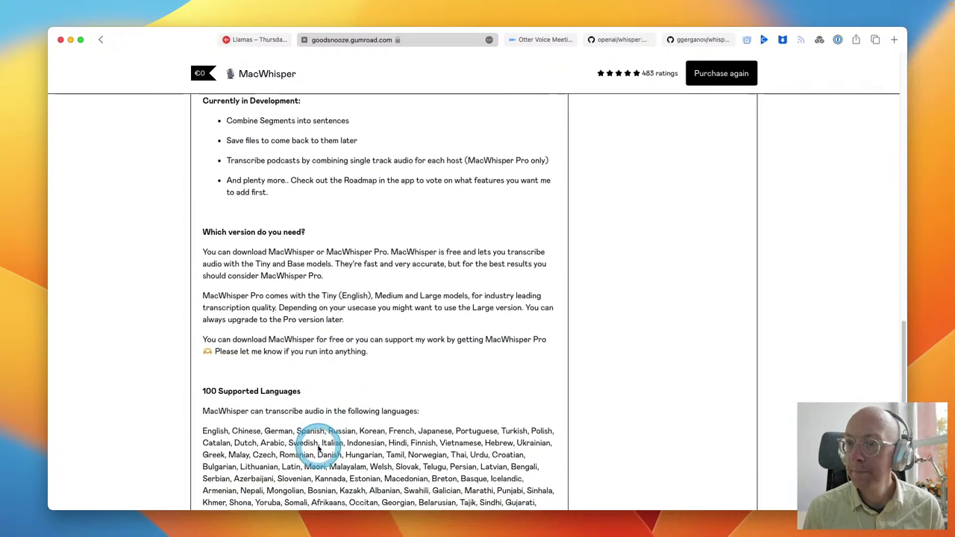
pyautogui.scroll(-5, 318, 446)
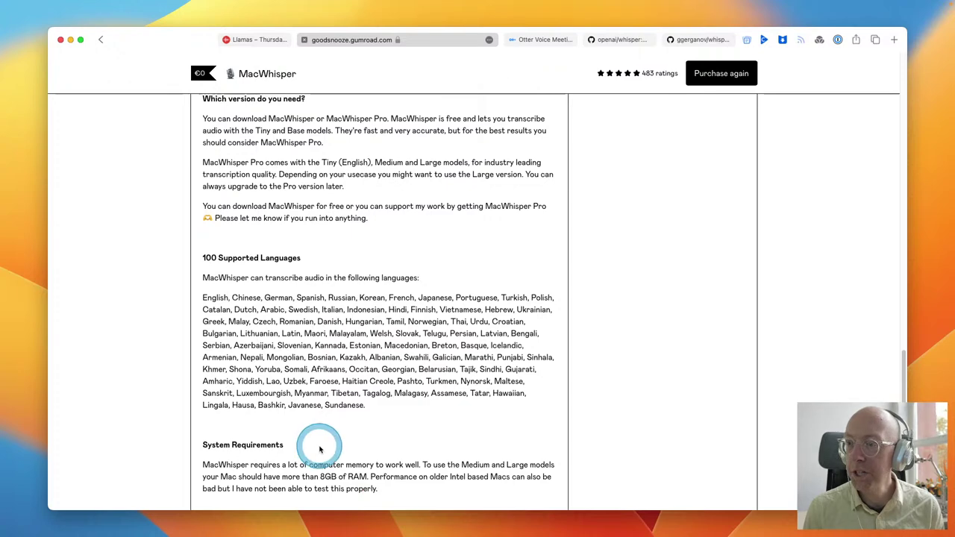
pyautogui.scroll(-8, 320, 448)
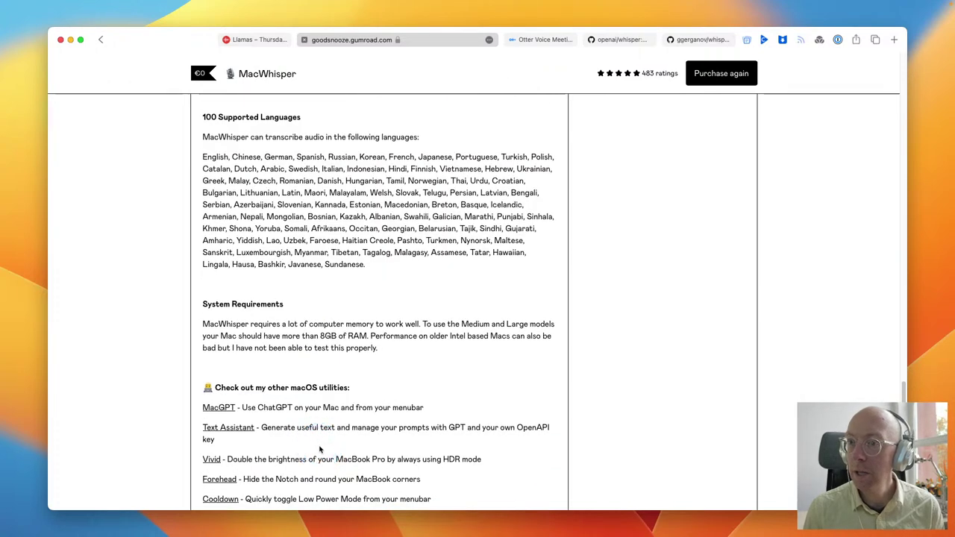
pyautogui.scroll(-3, 320, 448)
pyautogui.scroll(-3, 319, 447)
pyautogui.scroll(-1, 320, 445)
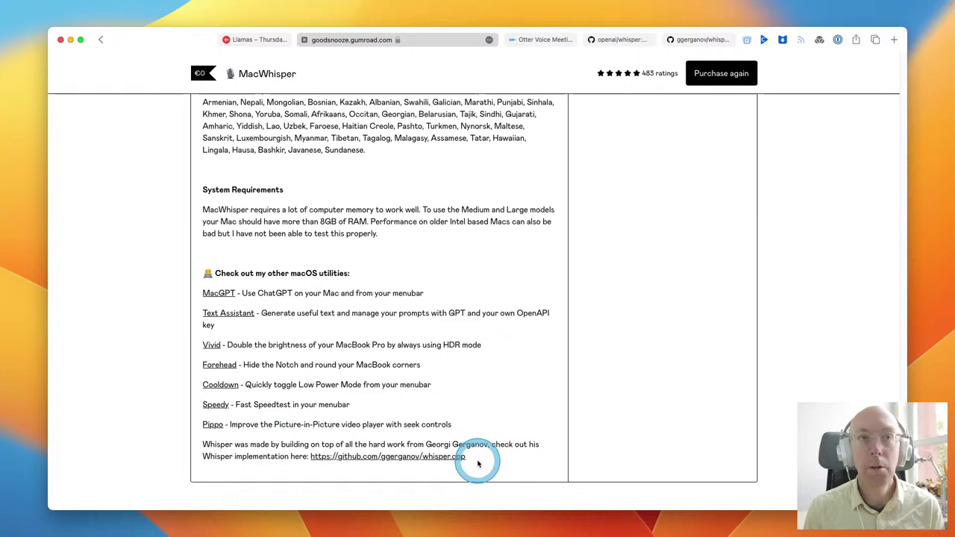
pyautogui.scroll(-1, 478, 464)
# Scroll back to the top of the MacWhisper page and bring up the app launcher.
pyautogui.scroll(8, 478, 464)
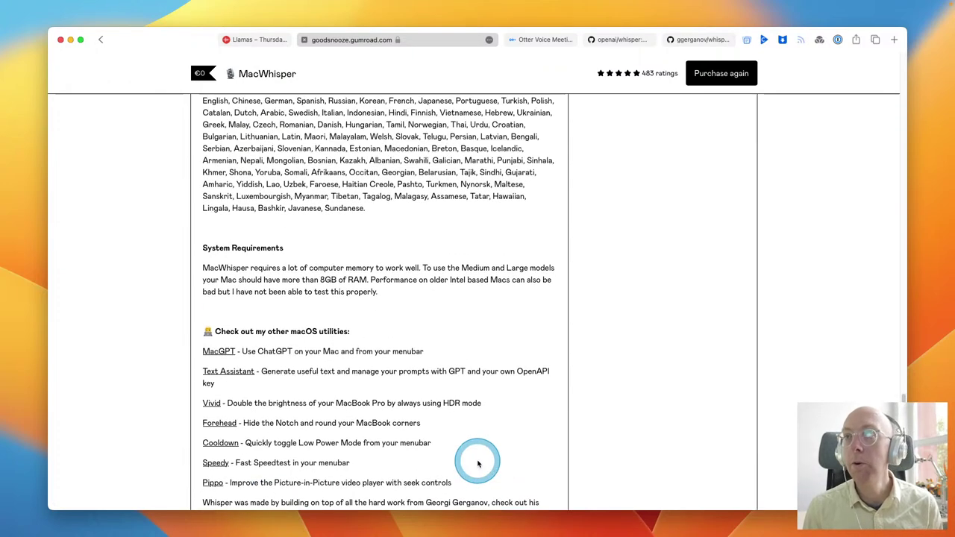
pyautogui.scroll(1, 475, 460)
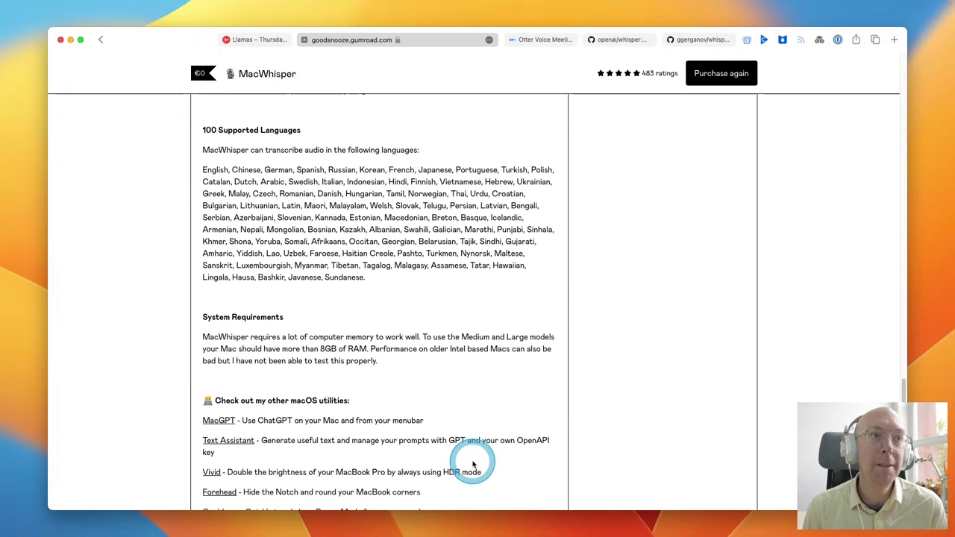
pyautogui.scroll(20, 472, 464)
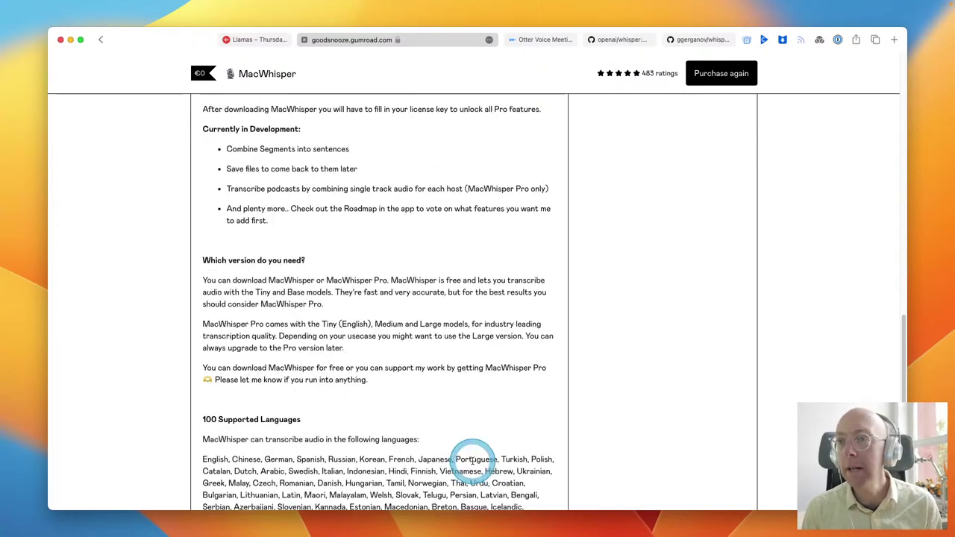
pyautogui.scroll(-2, 471, 460)
pyautogui.click(488, 365)
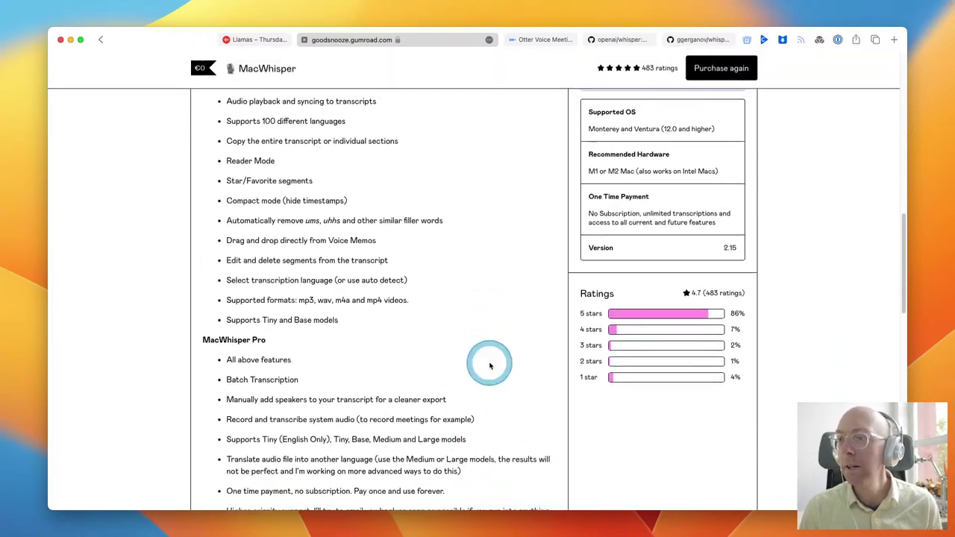
pyautogui.scroll(20, 490, 365)
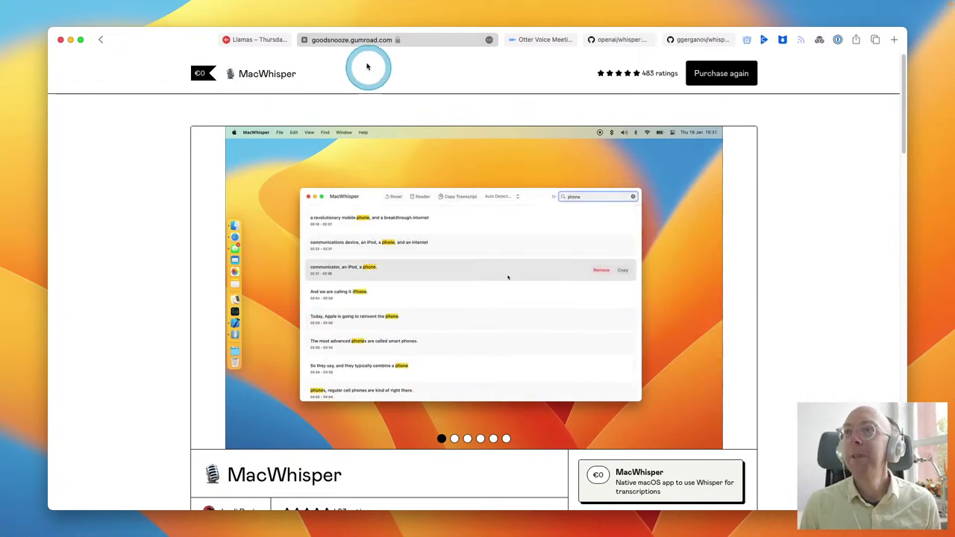
pyautogui.hotkey('alt', 'space')
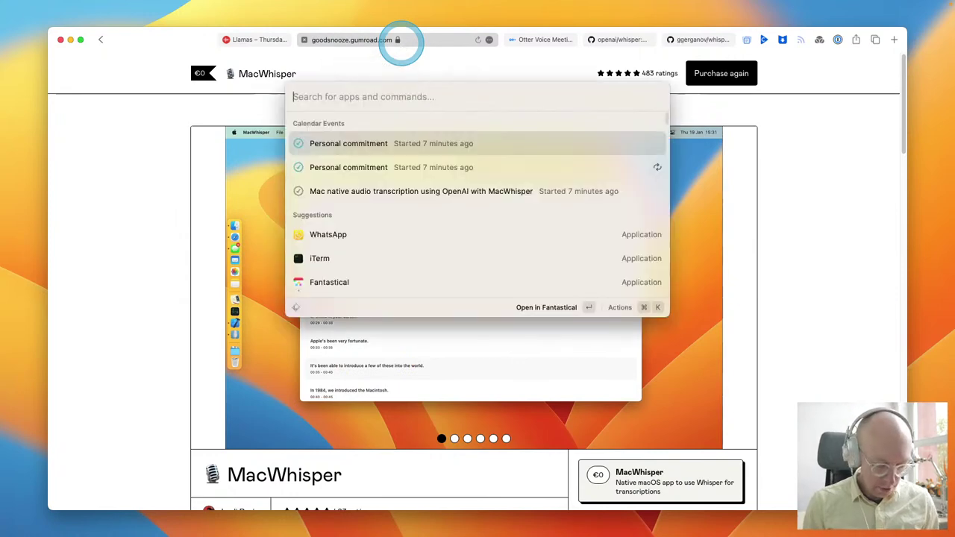
# Launch MacWhisper by searching 'mac' in Raycast, and allow automatic update checks.
pyautogui.write('mac')
pyautogui.press('Down')
pyautogui.press('Down')
pyautogui.press('Down')
pyautogui.press('Down')
pyautogui.press('Down')
pyautogui.press('Return')
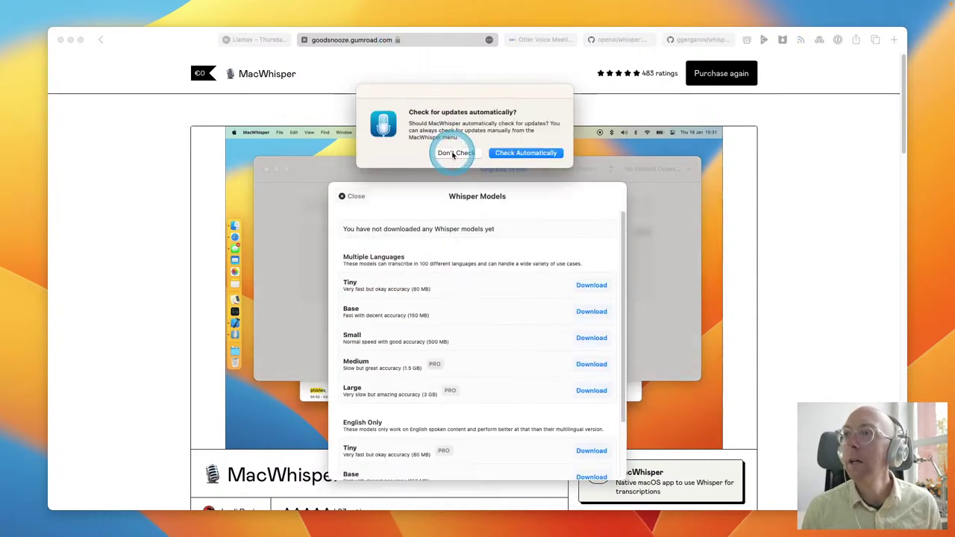
pyautogui.click(510, 153)
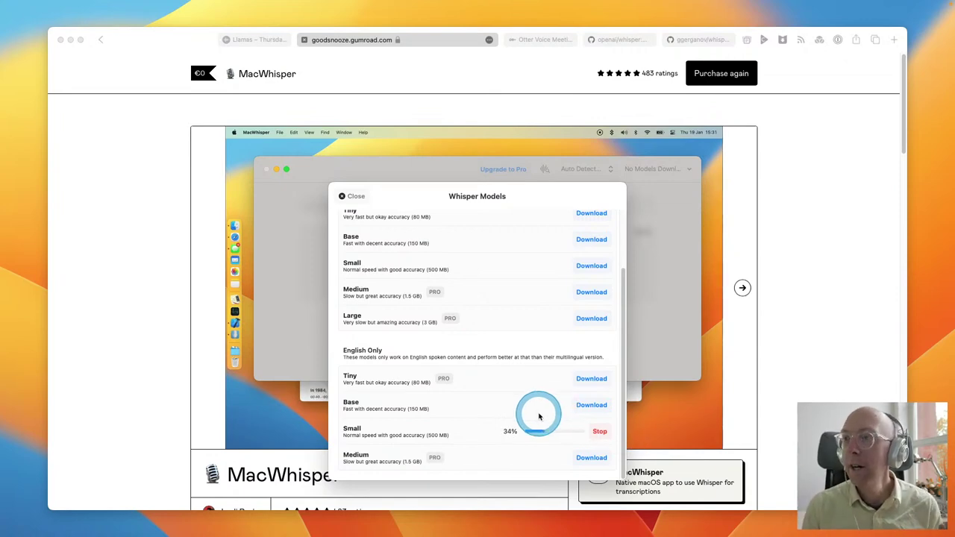
# Switch to the Google Recorder tab showing the Llamas recording.
pyautogui.click(273, 40)
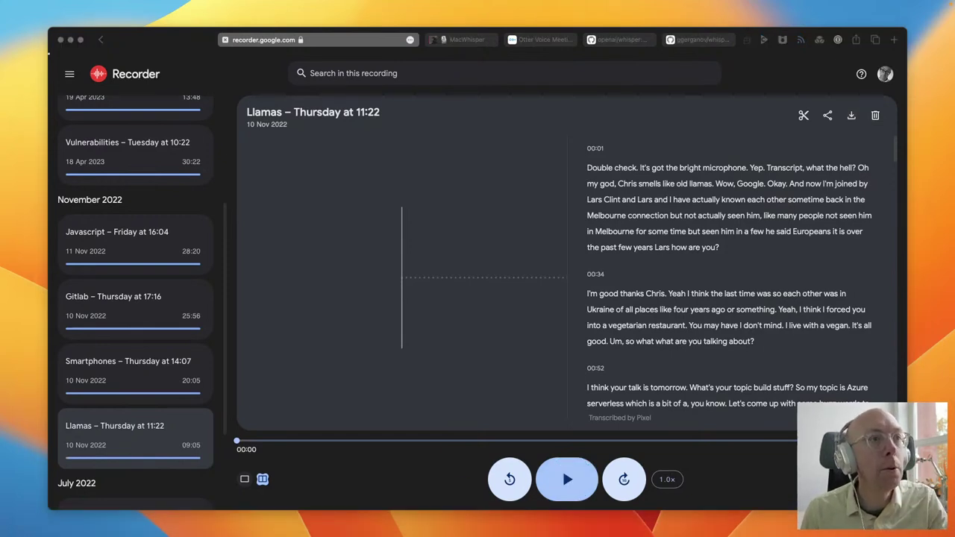
# Play the Llamas recording briefly and pause it at 00:04.
pyautogui.click(566, 484)
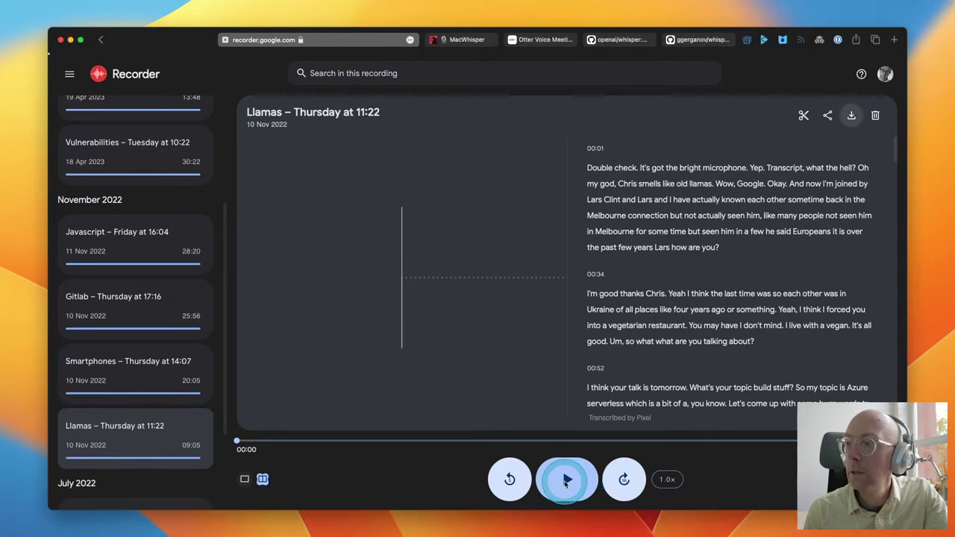
pyautogui.click(565, 482)
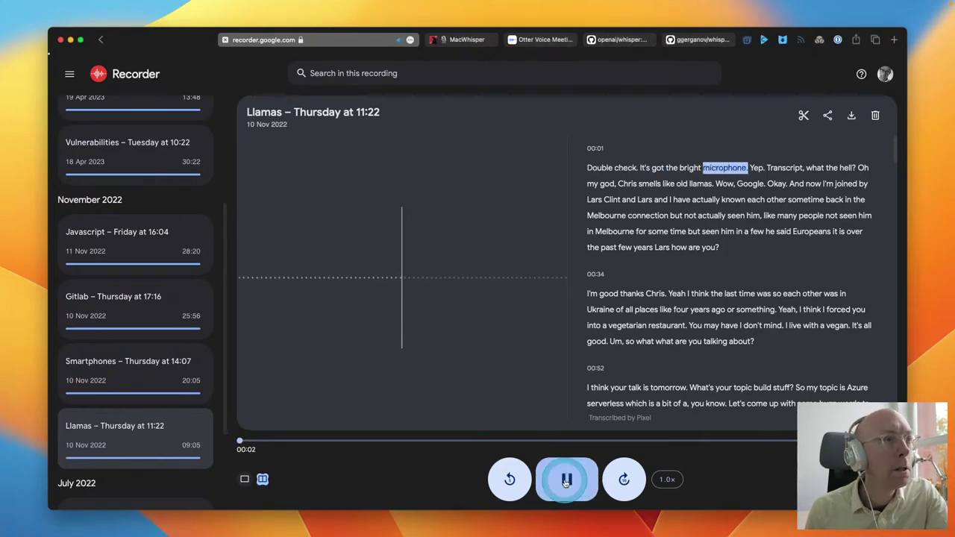
pyautogui.click(565, 480)
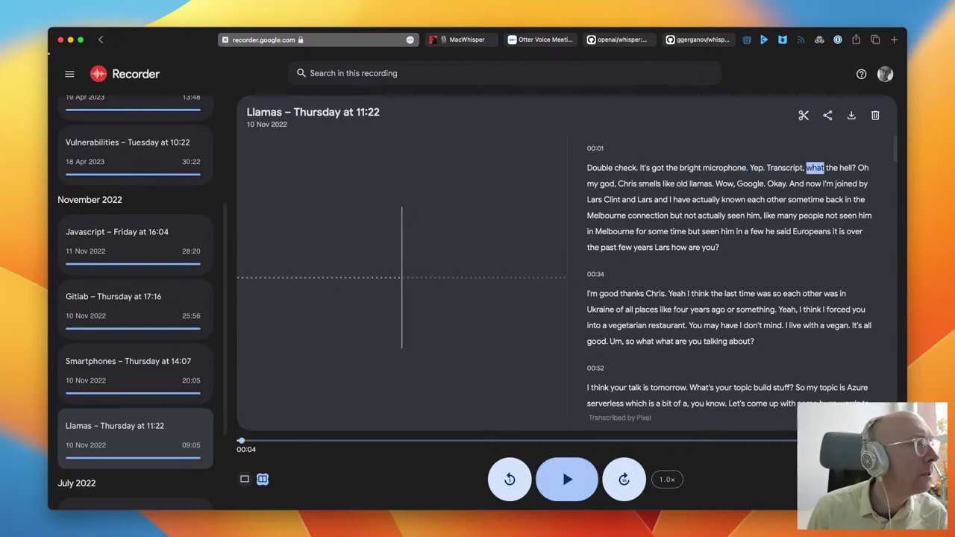
# Switch to another application, then return to the browser.
pyautogui.press('super+Tab')
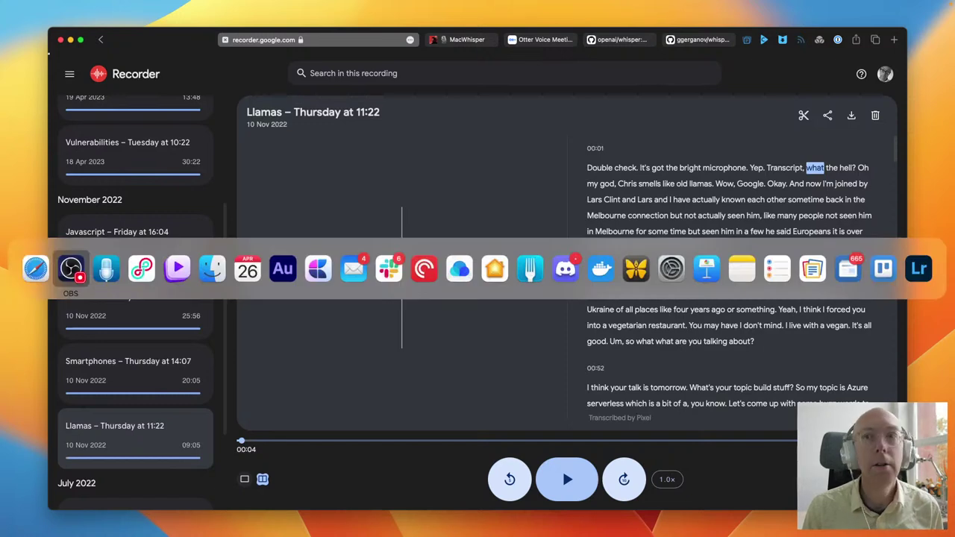
pyautogui.press('super+Tab')
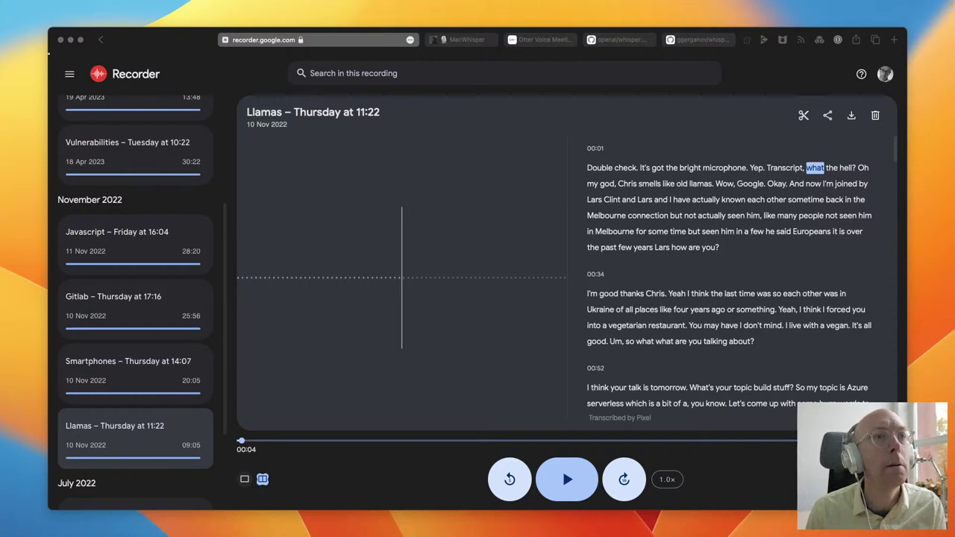
pyautogui.click(343, 475)
# Play the Llamas recording in short bursts, pausing at 00:06 and 00:09.
pyautogui.click(569, 479)
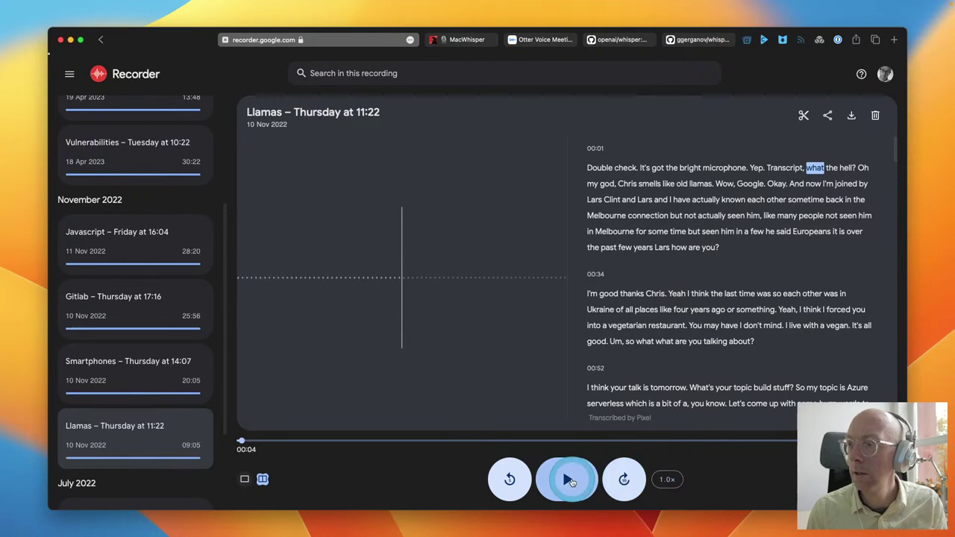
pyautogui.click(569, 479)
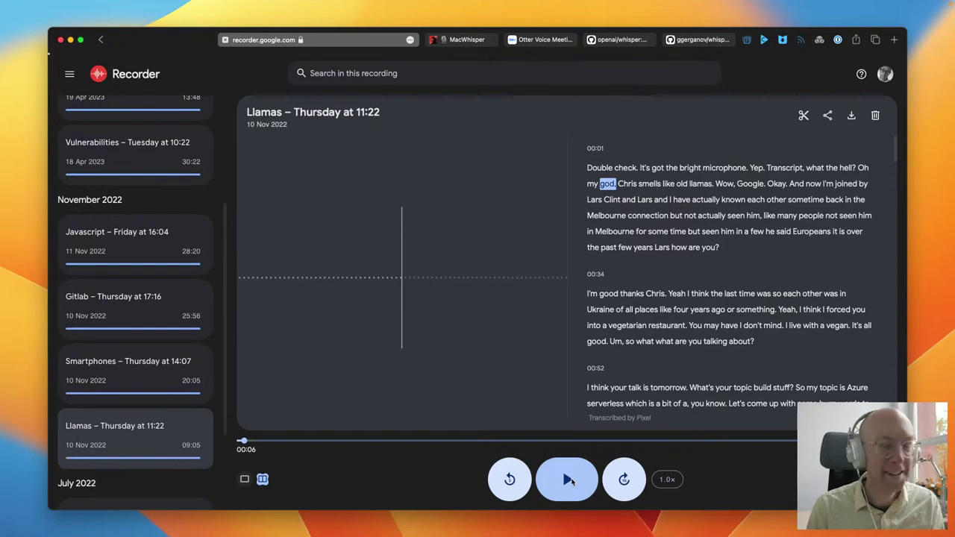
pyautogui.click(569, 480)
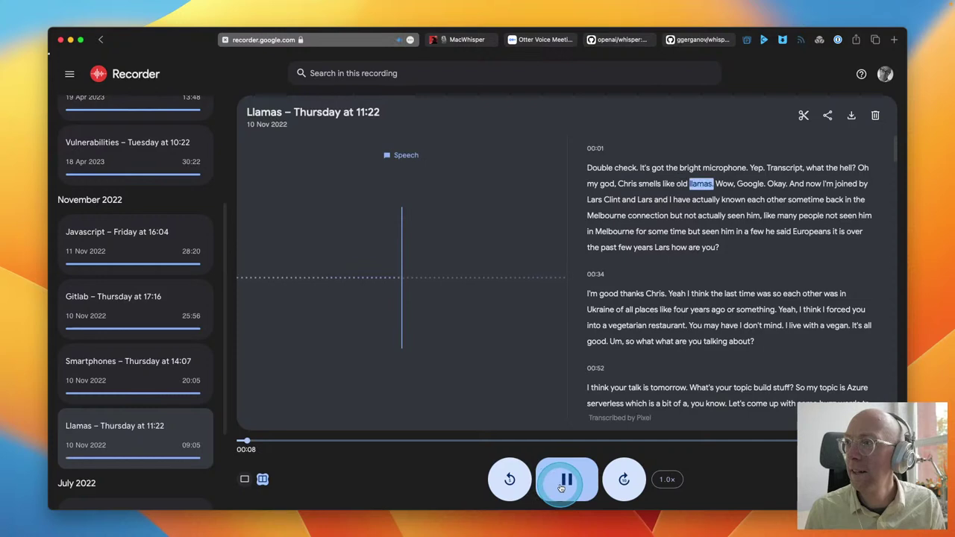
pyautogui.click(561, 483)
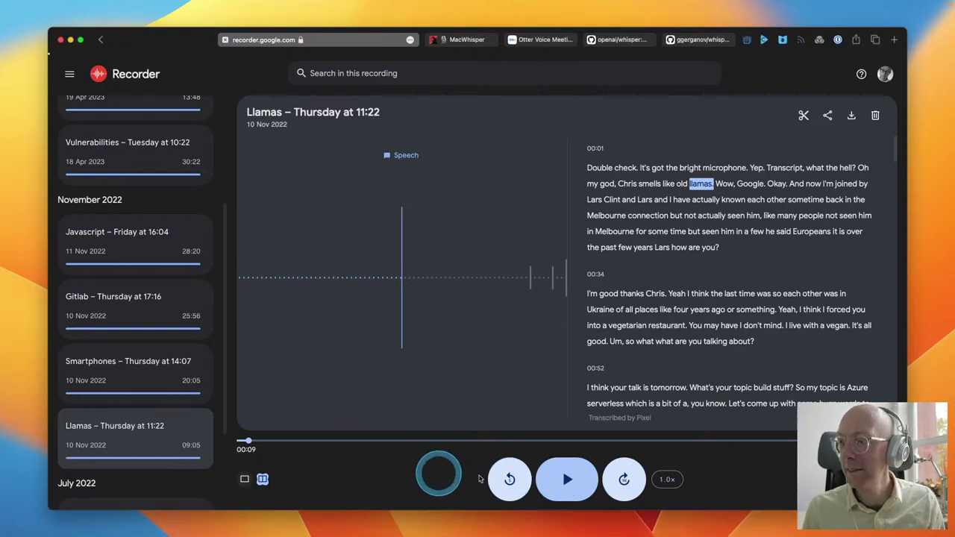
# Listen on to 00:34, then move to the Otter.ai home page.
pyautogui.click(569, 482)
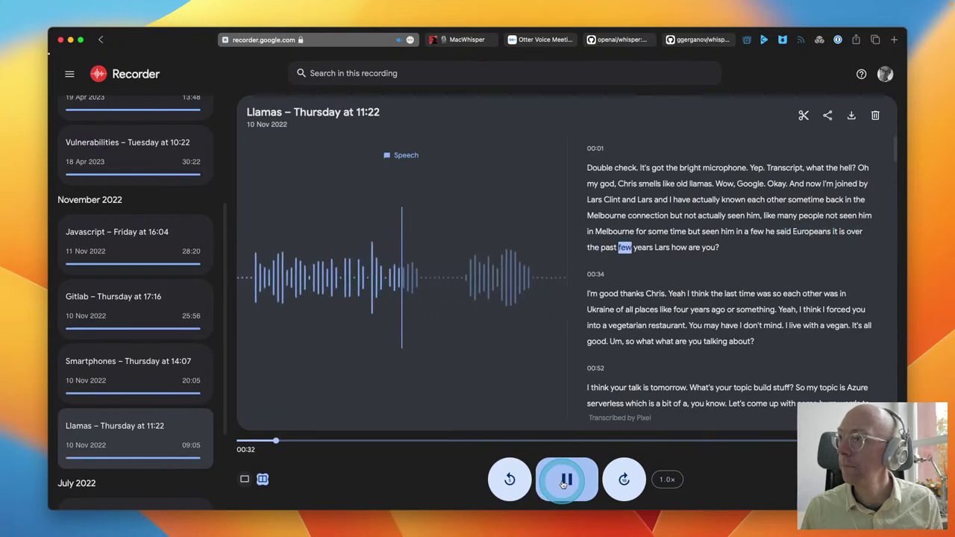
pyautogui.click(564, 483)
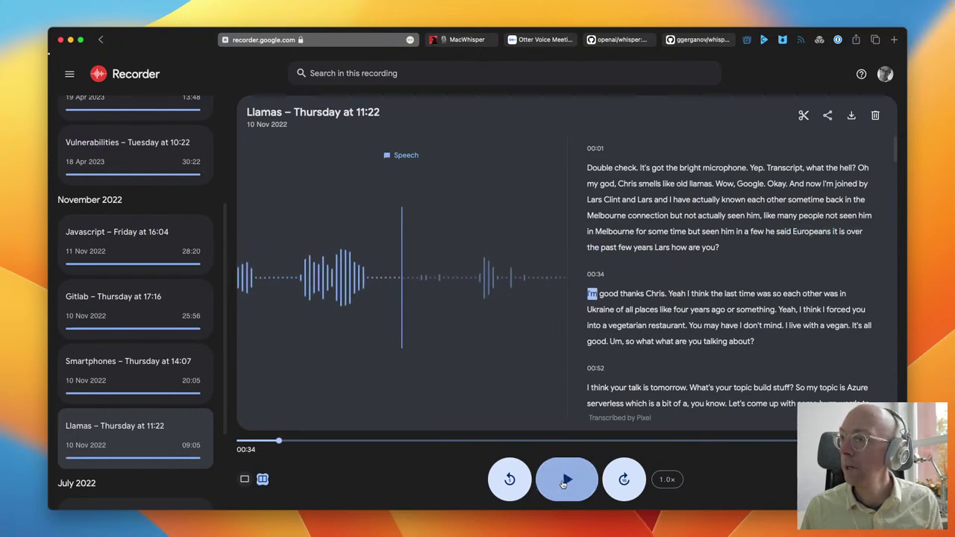
pyautogui.click(561, 498)
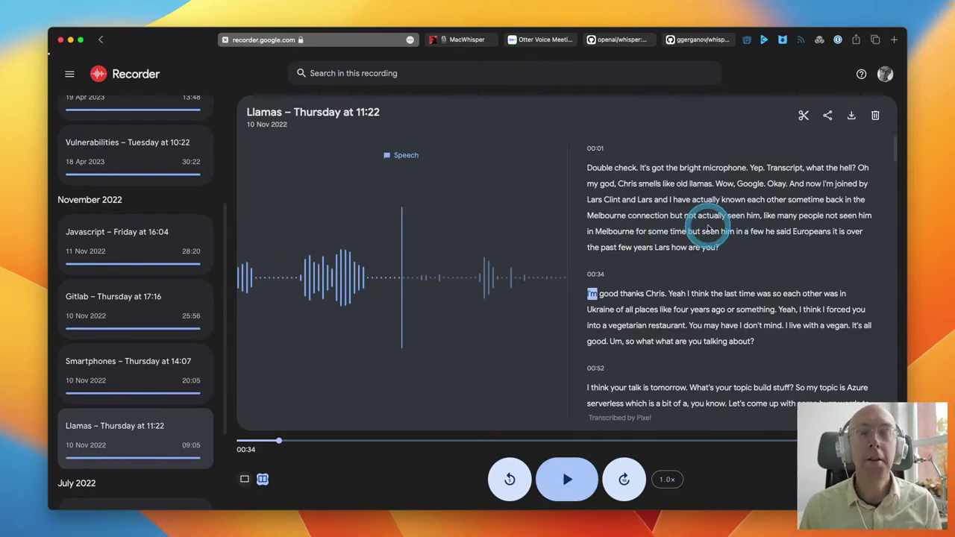
pyautogui.click(536, 41)
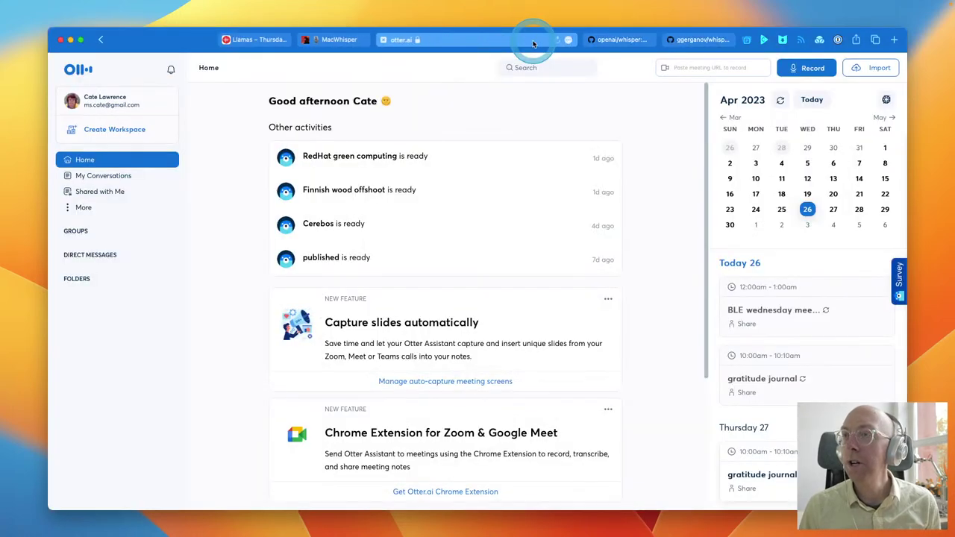
# Upload 'Llamas – Thursday at 11-22.m4a' to Otter.ai and open its processing transcript page.
pyautogui.click(880, 67)
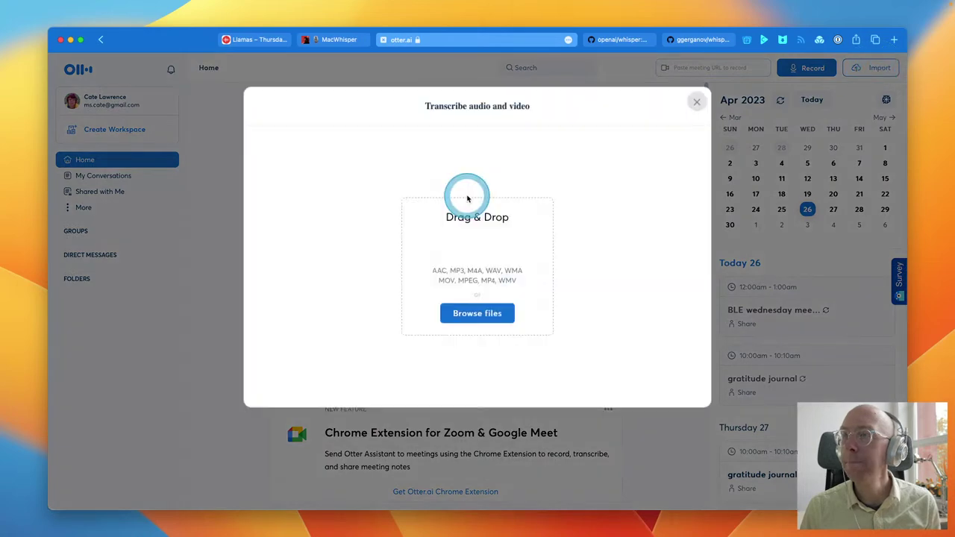
pyautogui.click(481, 313)
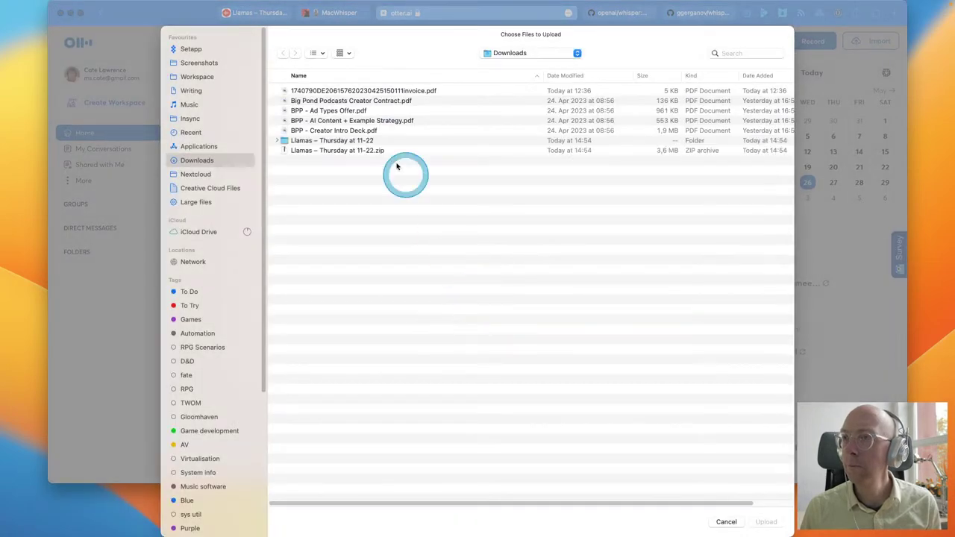
pyautogui.doubleClick(321, 142)
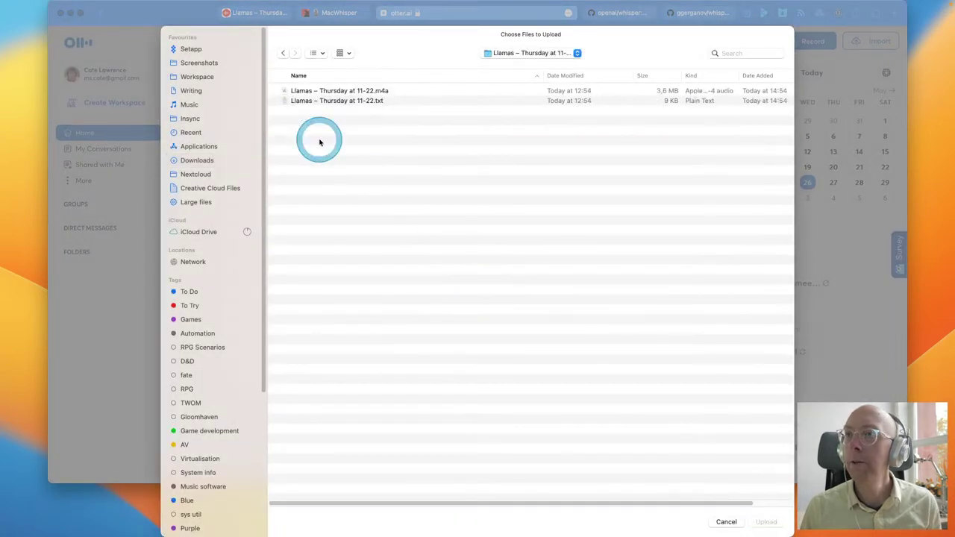
pyautogui.click(344, 91)
pyautogui.click(768, 522)
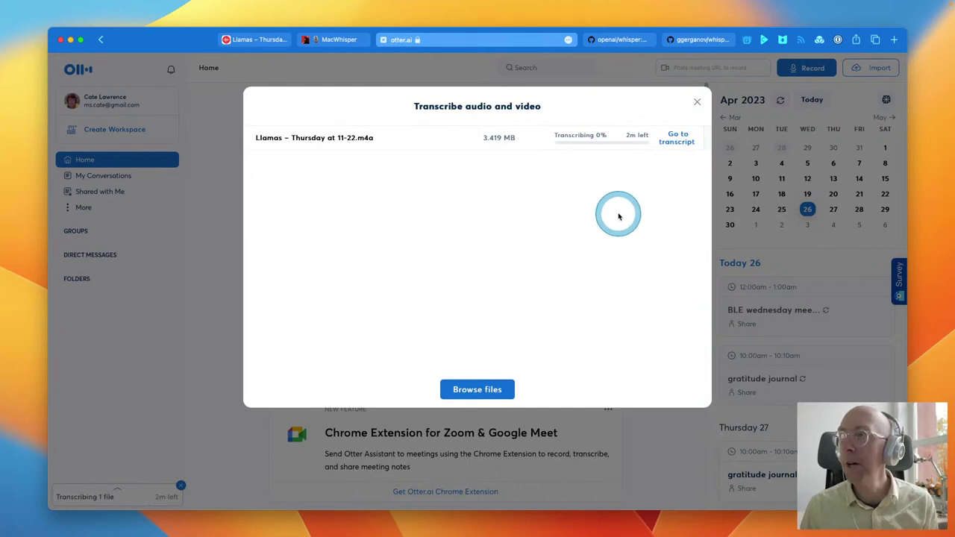
pyautogui.click(680, 140)
pyautogui.click(606, 134)
# Dismiss Otter's processing dialog and switch to MacWhisper to review its Whisper Models list.
pyautogui.click(600, 287)
pyautogui.press('super+Tab')
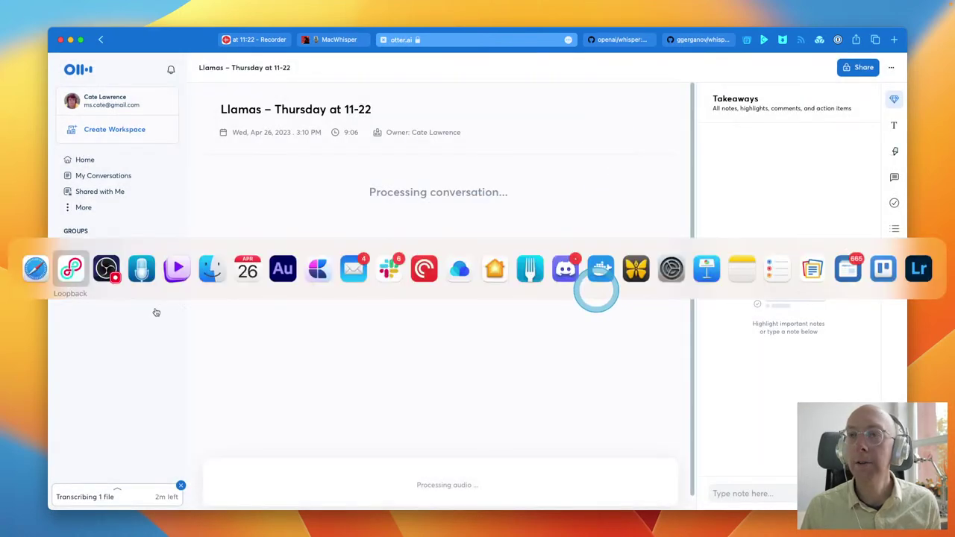
pyautogui.click(141, 268)
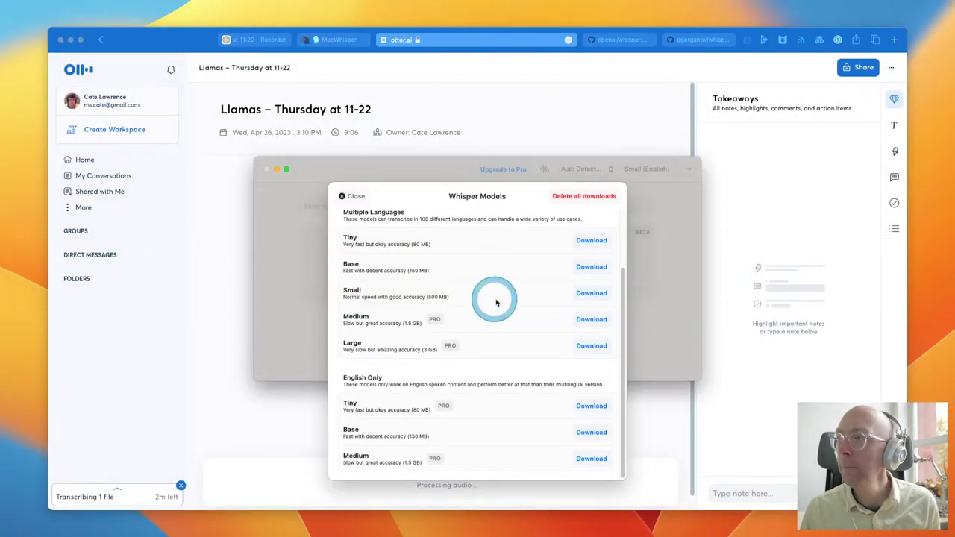
pyautogui.scroll(3, 539, 416)
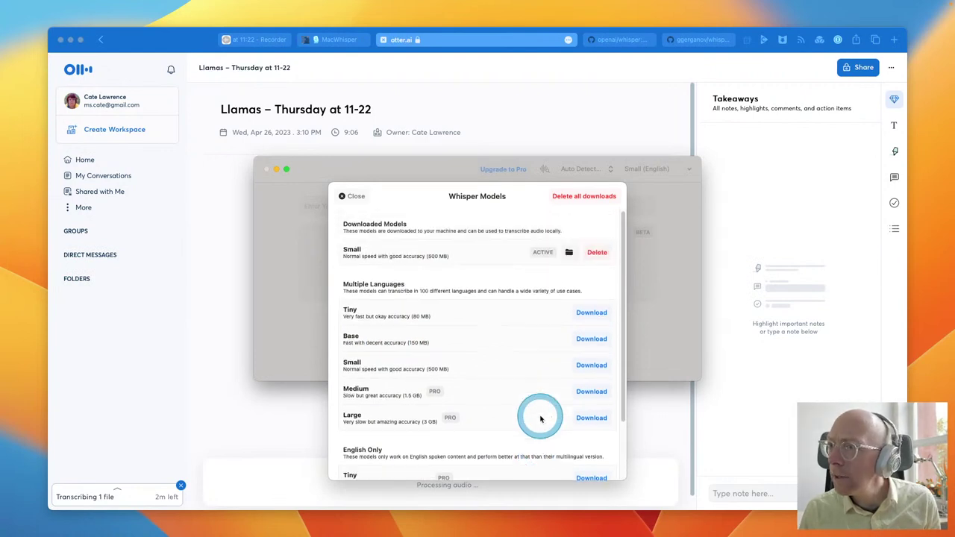
pyautogui.scroll(-2, 540, 419)
pyautogui.scroll(3, 541, 418)
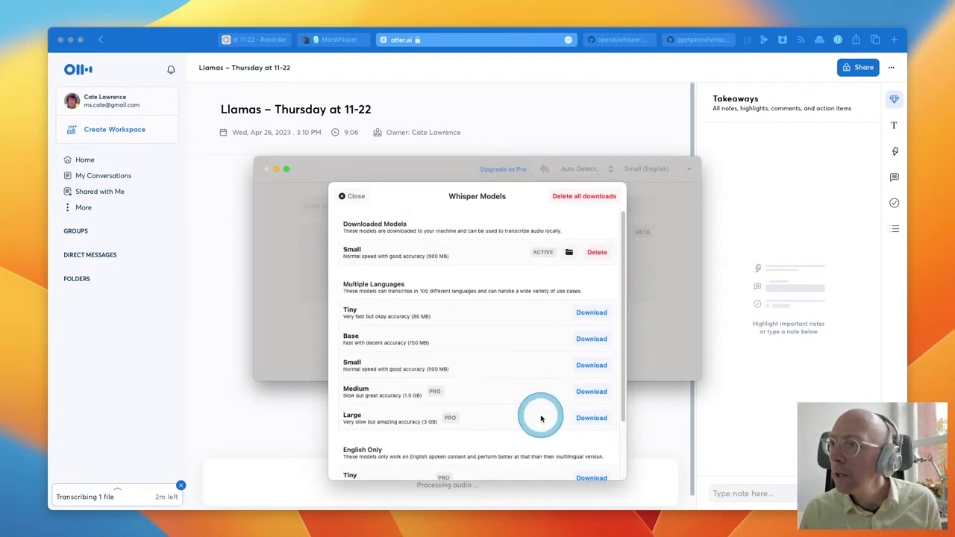
# Close the Whisper Models list and shift the MacWhisper main window slightly left.
pyautogui.click(343, 197)
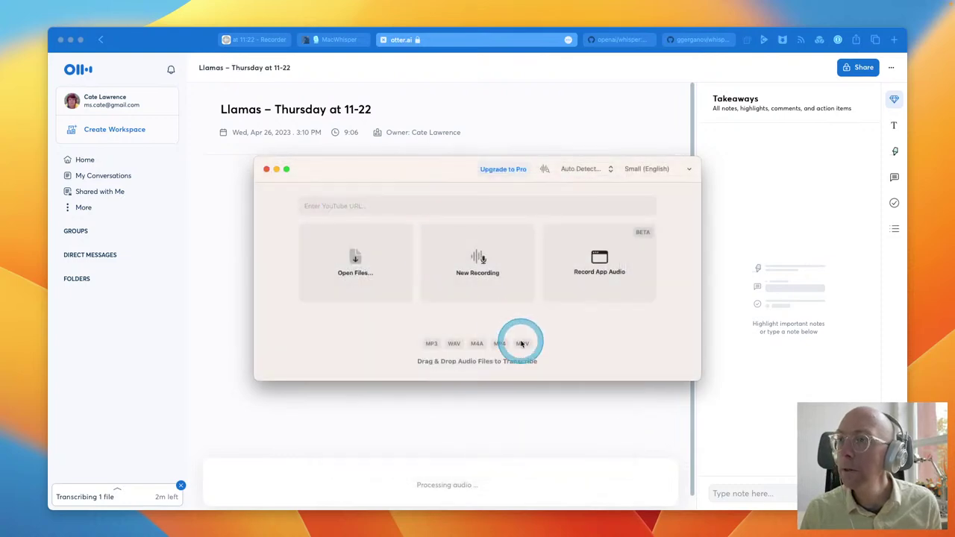
pyautogui.moveTo(424, 194); pyautogui.dragTo(399, 192)
pyautogui.click(431, 285)
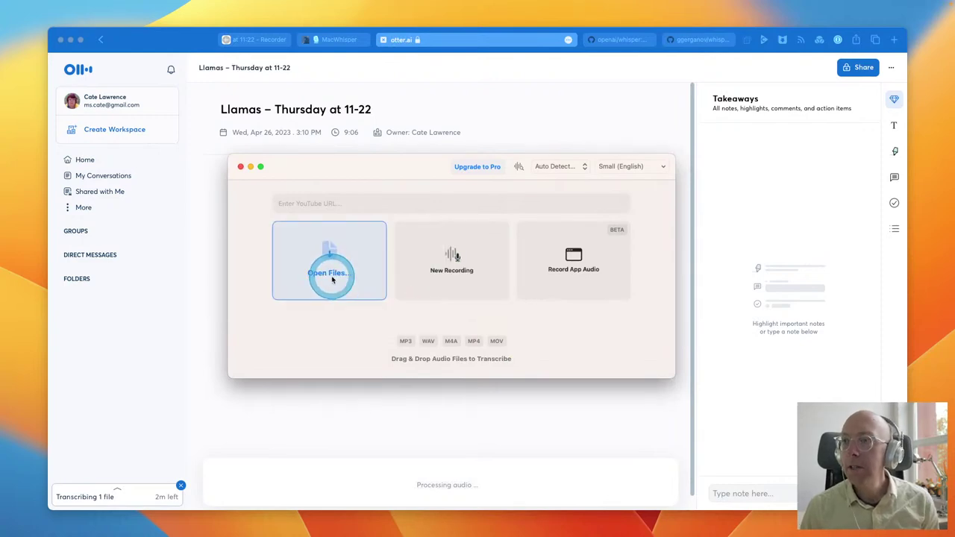
pyautogui.click(571, 282)
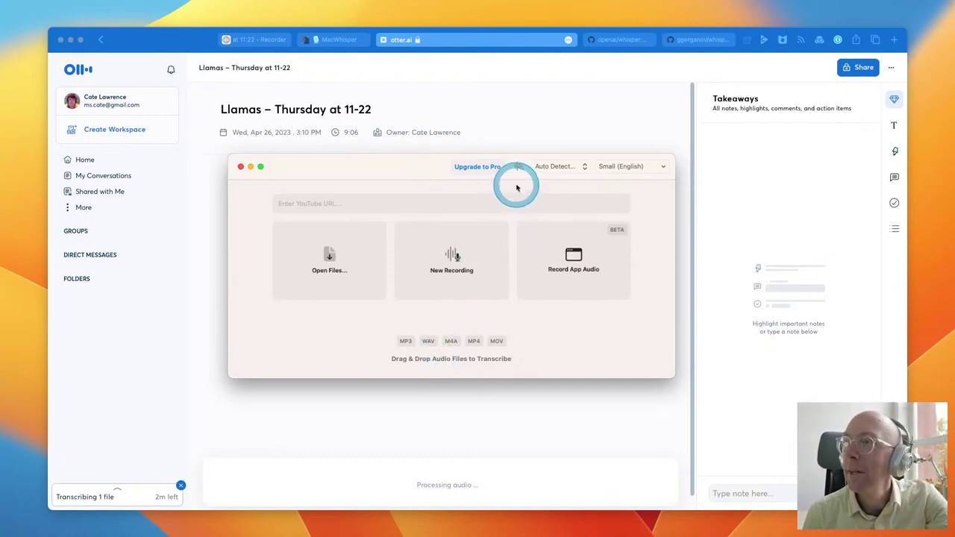
pyautogui.click(616, 170)
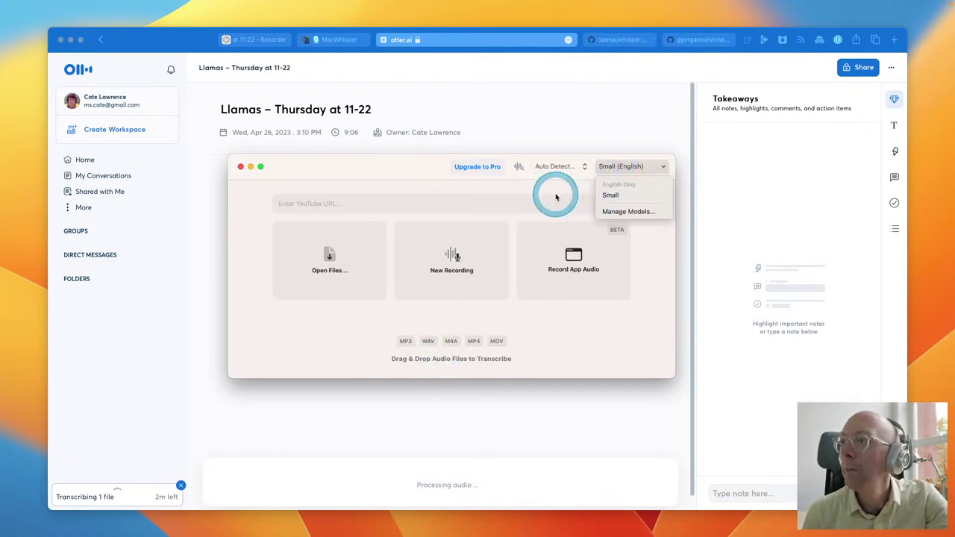
pyautogui.click(567, 168)
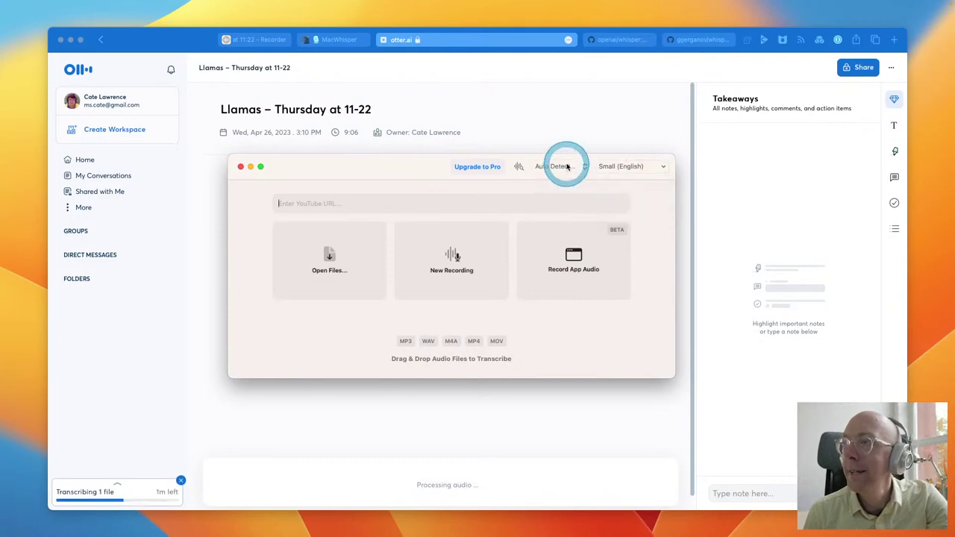
pyautogui.click(485, 192)
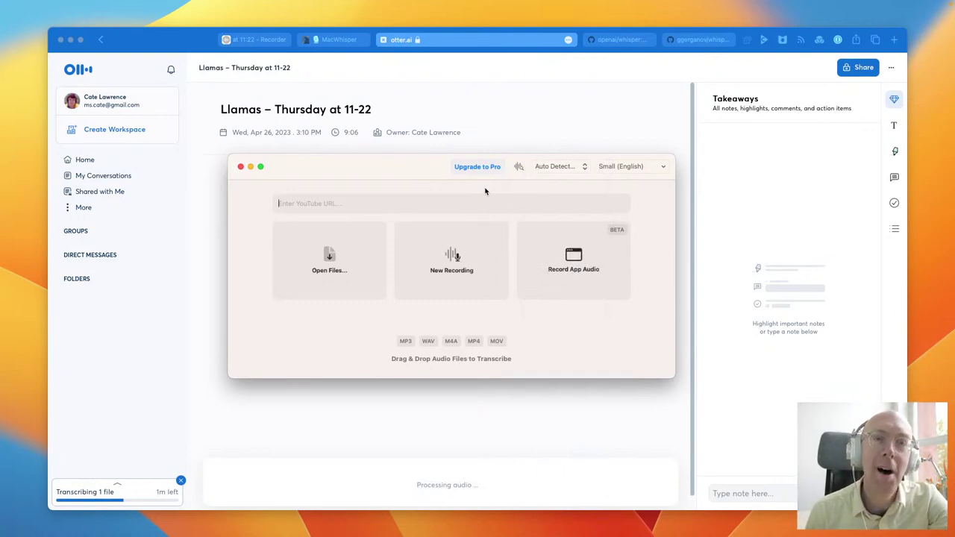
pyautogui.click(485, 192)
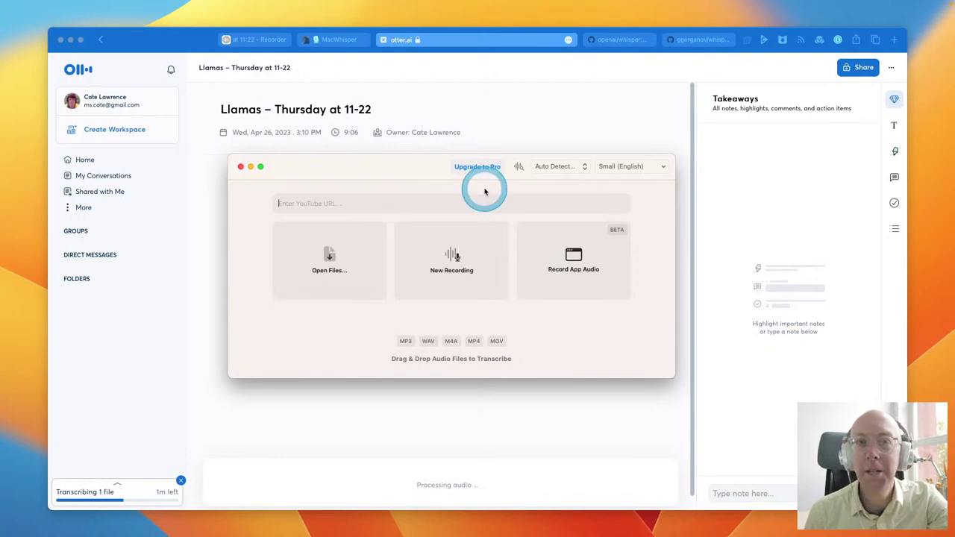
pyautogui.click(484, 191)
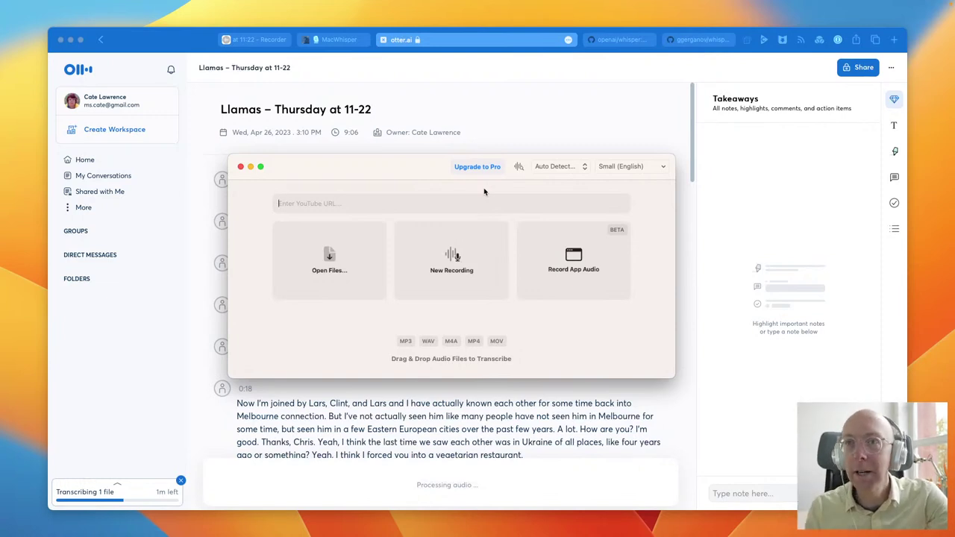
pyautogui.click(457, 192)
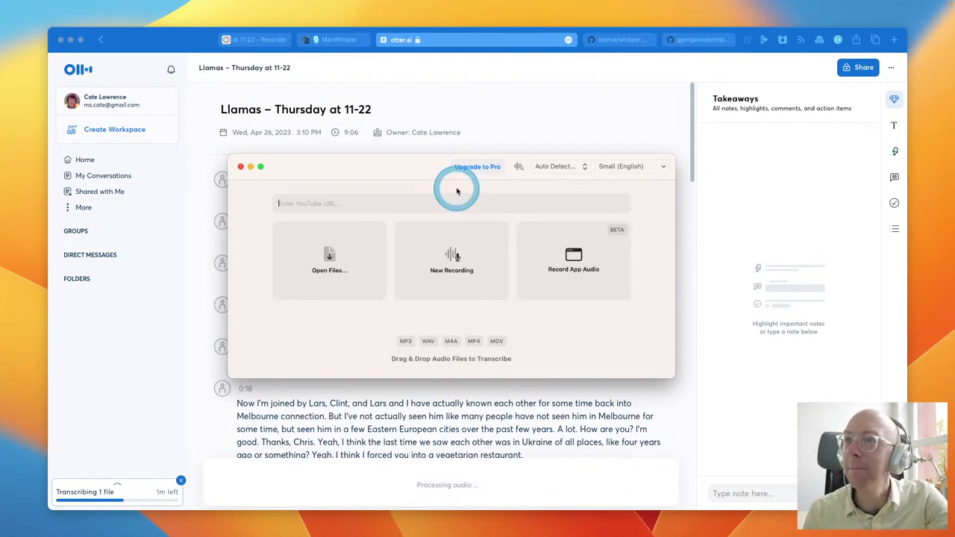
# Transcribe the .m4a from Downloads > Llamas – Thursday at 11-22 in MacWhisper, then return to the browser.
pyautogui.click(332, 261)
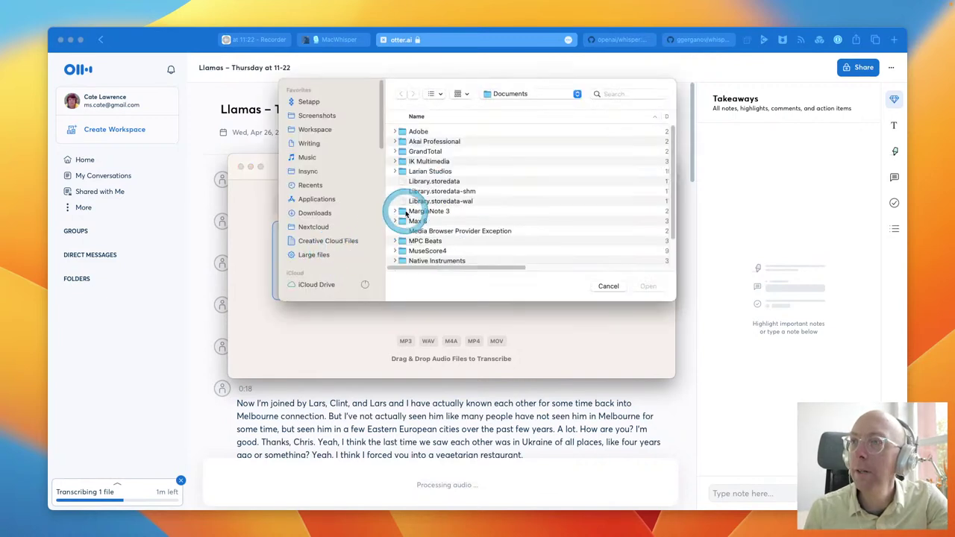
pyautogui.click(338, 214)
pyautogui.doubleClick(418, 183)
pyautogui.doubleClick(427, 132)
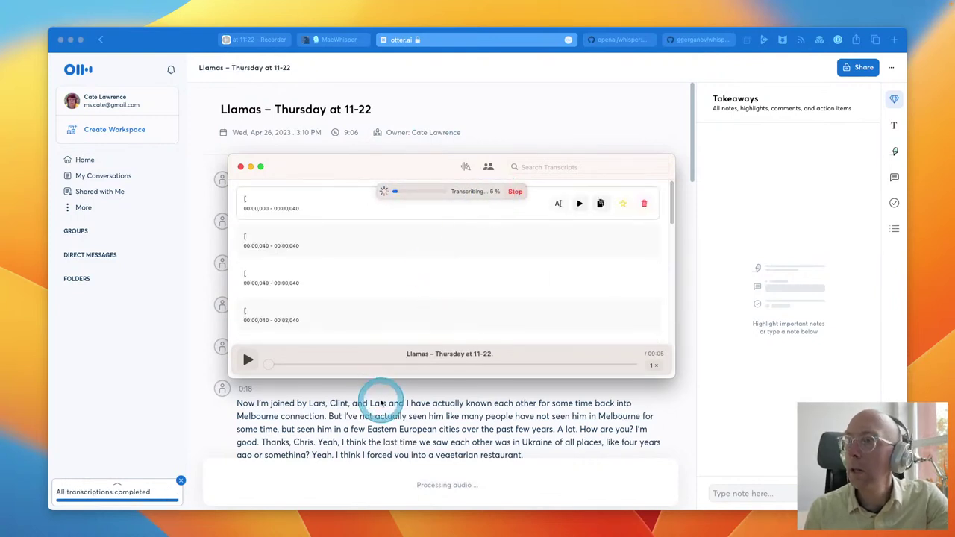
pyautogui.click(383, 431)
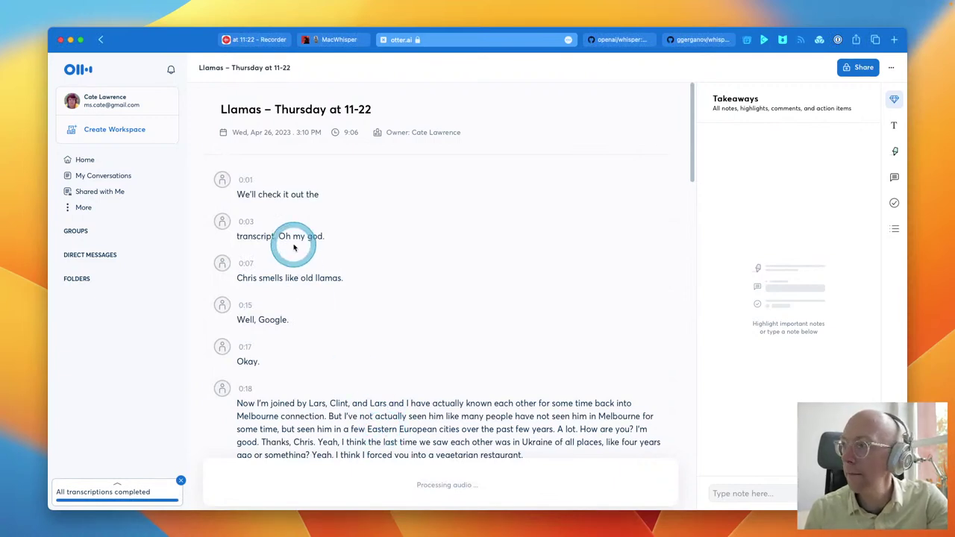
# Select Otter's first transcript line, check MacWhisper's progress, then go to the Google Recorder tab.
pyautogui.tripleClick(244, 193)
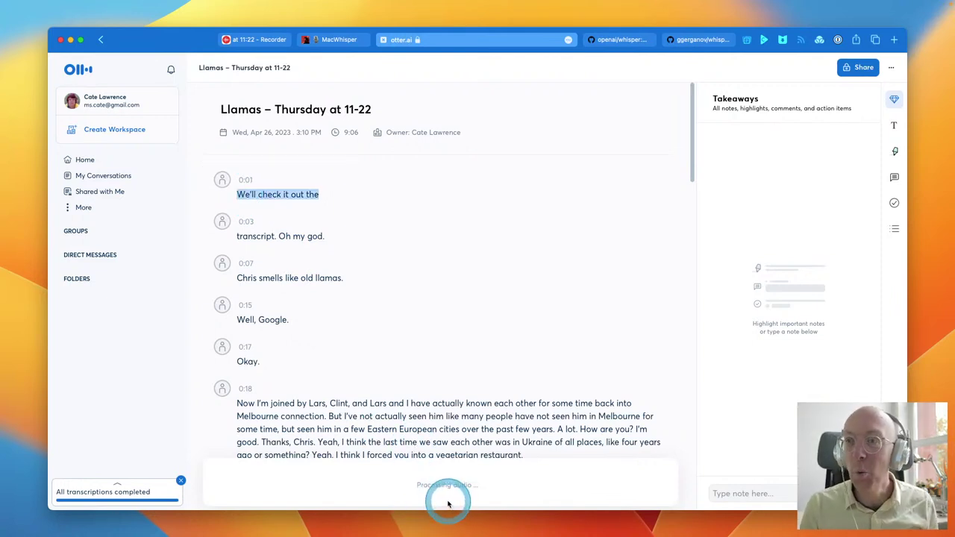
pyautogui.moveTo(448, 505)
pyautogui.press('super+Tab')
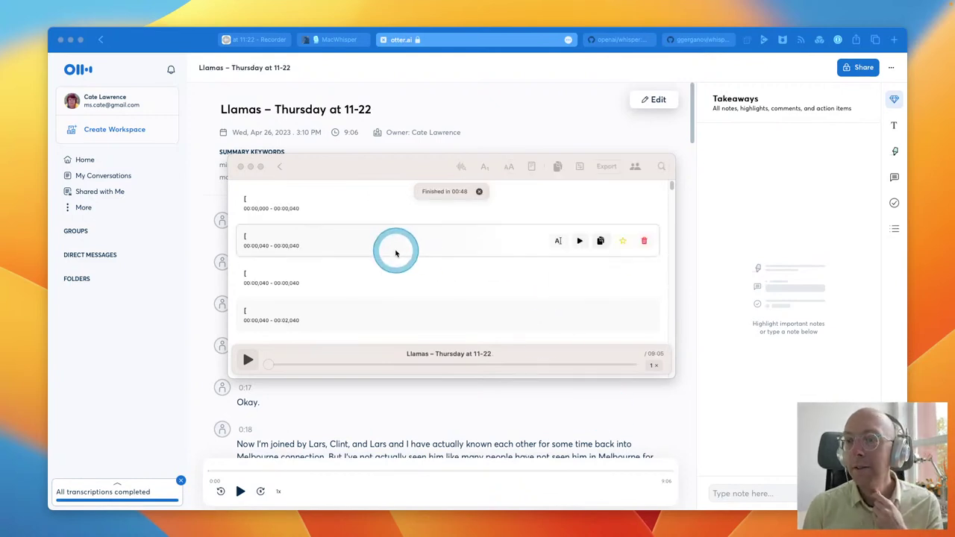
pyautogui.click(153, 411)
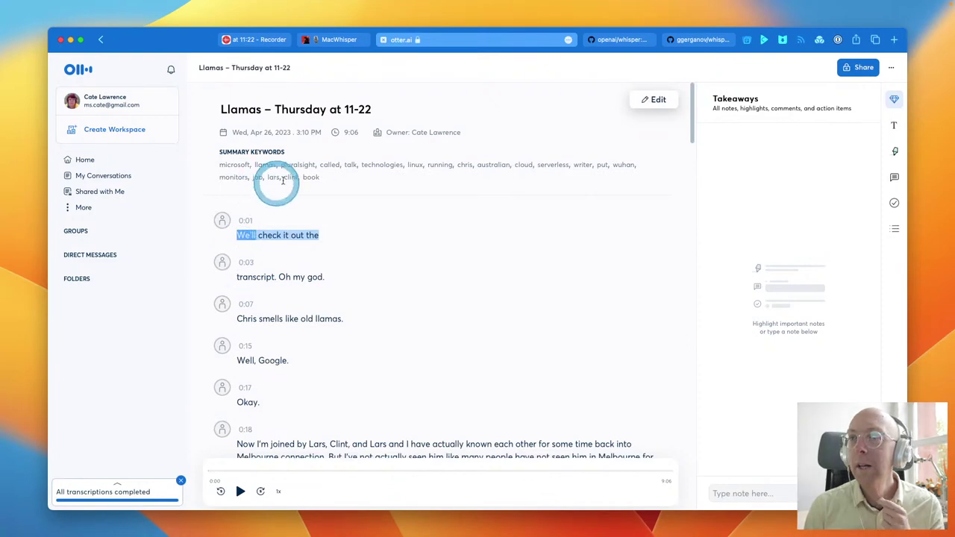
pyautogui.click(252, 39)
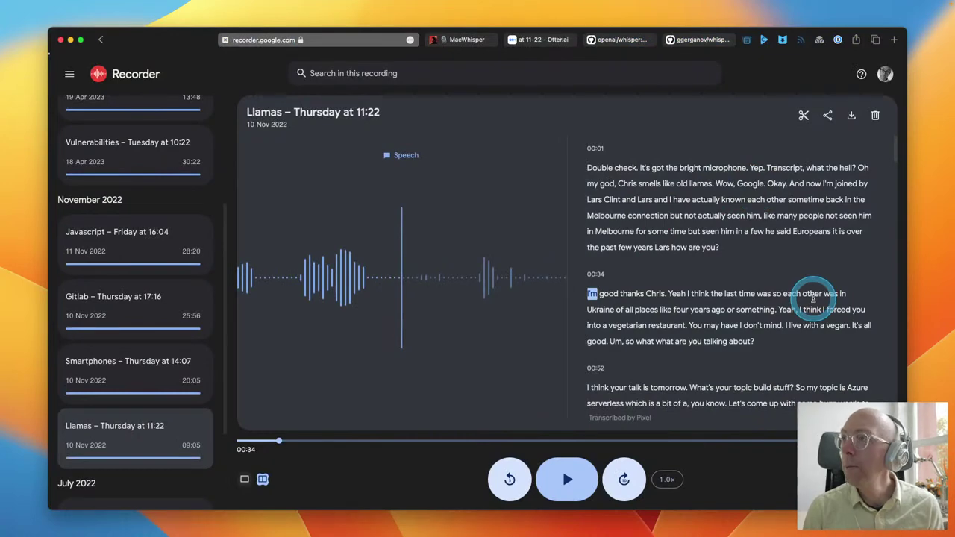
# Toggle Recorder's waveform-only view, jump playback to 'Double', and open then close the trim editor.
pyautogui.click(242, 479)
pyautogui.click(263, 479)
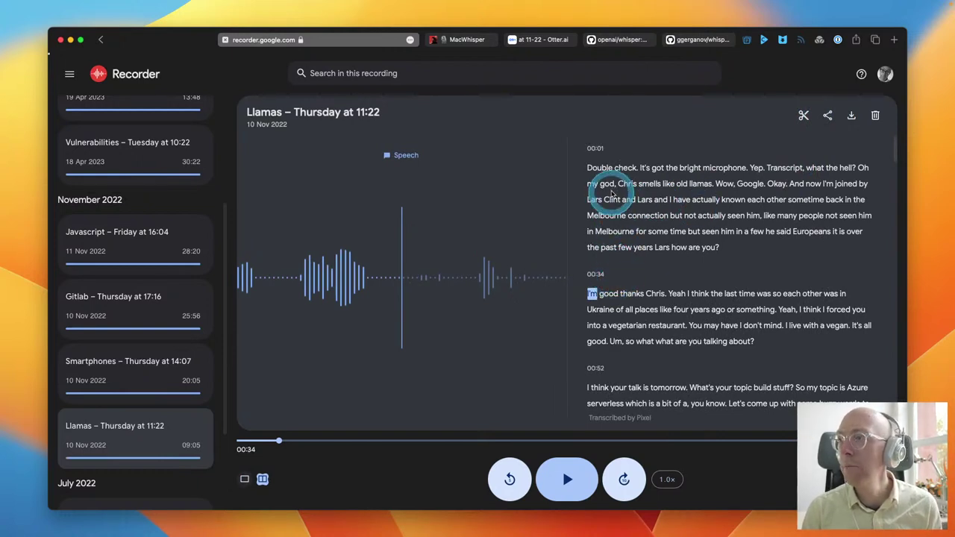
pyautogui.click(599, 167)
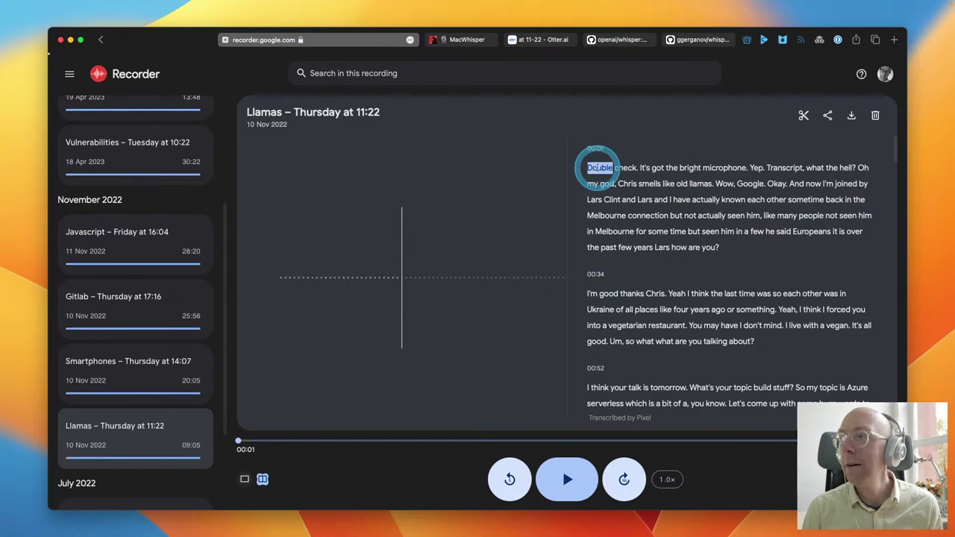
pyautogui.click(805, 116)
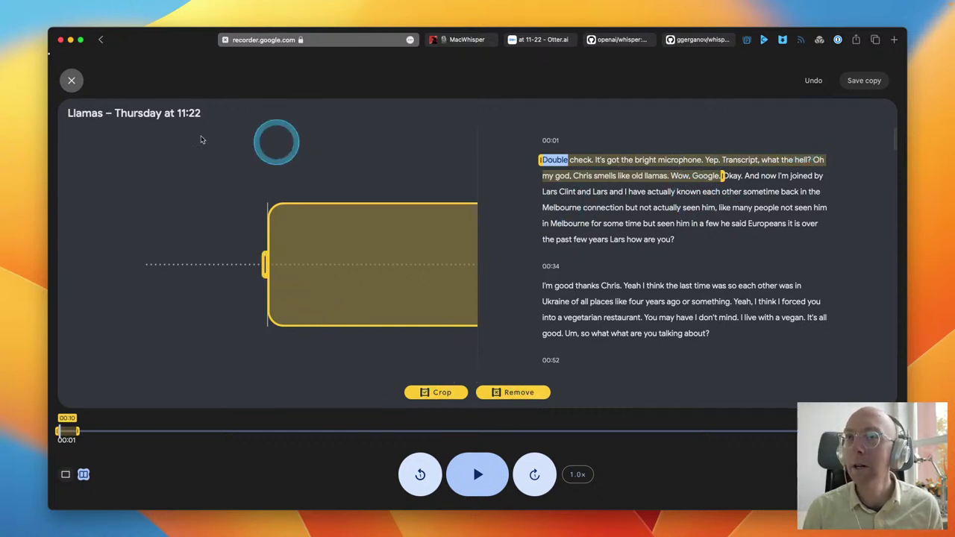
pyautogui.click(72, 82)
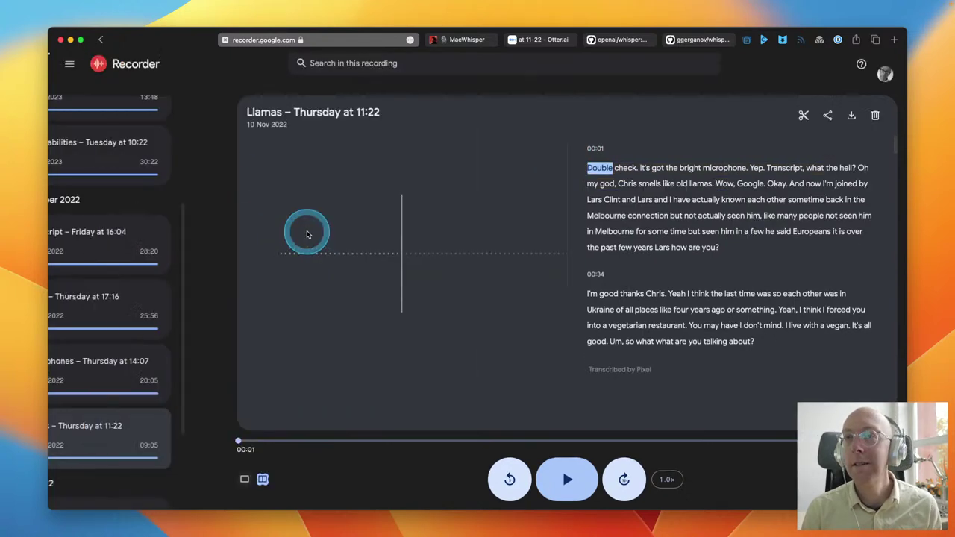
# Launch Descript from Raycast with 'desc', dismiss the downloaded-app warning, and open Kilian overdubs.
pyautogui.hotkey('alt', 'space')
pyautogui.write('desc')
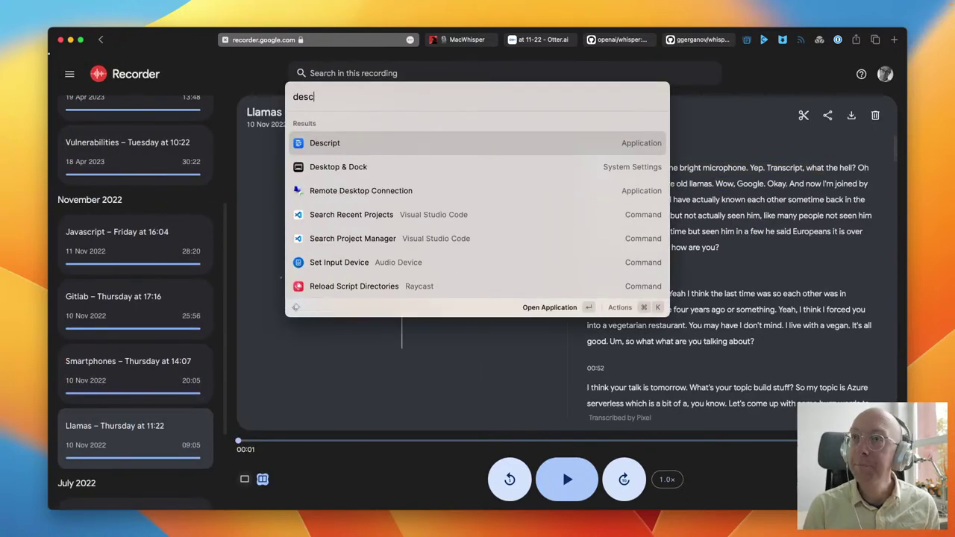
pyautogui.press('Return')
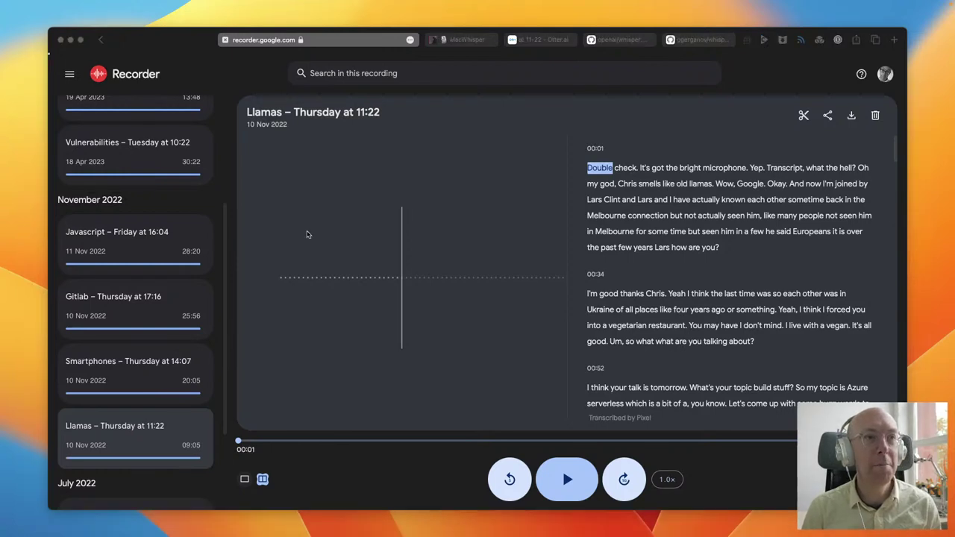
pyautogui.press('Return')
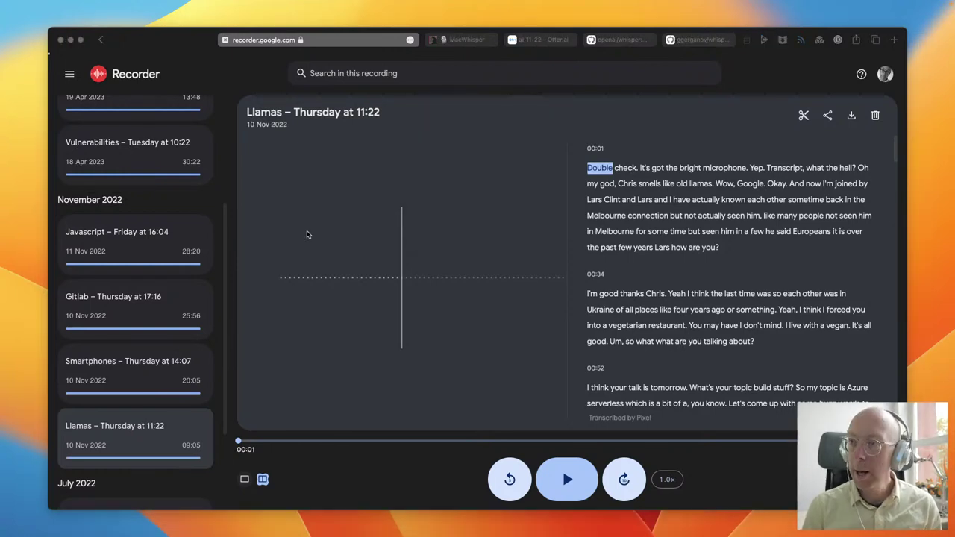
pyautogui.click(306, 234)
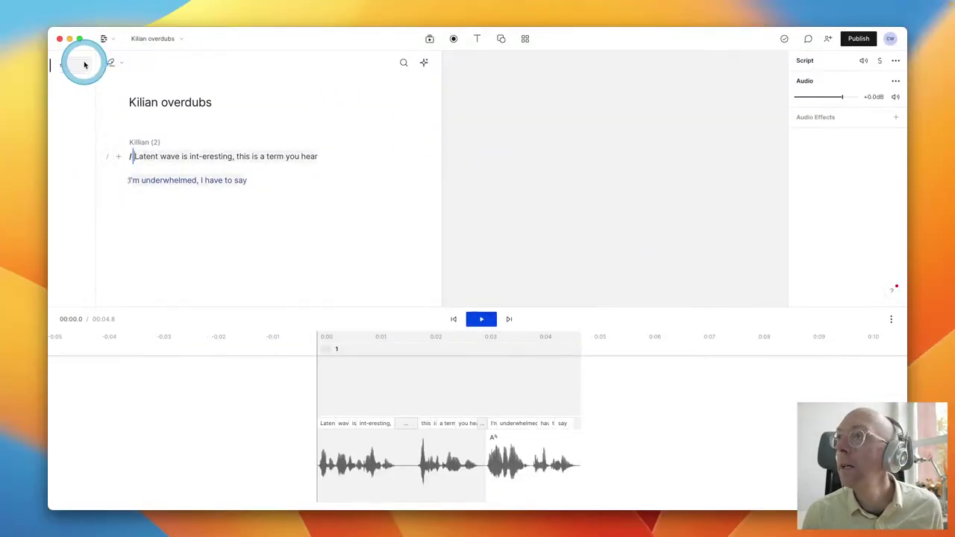
# Return Descript to its projects list and browse the app and File menus without choosing anything.
pyautogui.click(103, 38)
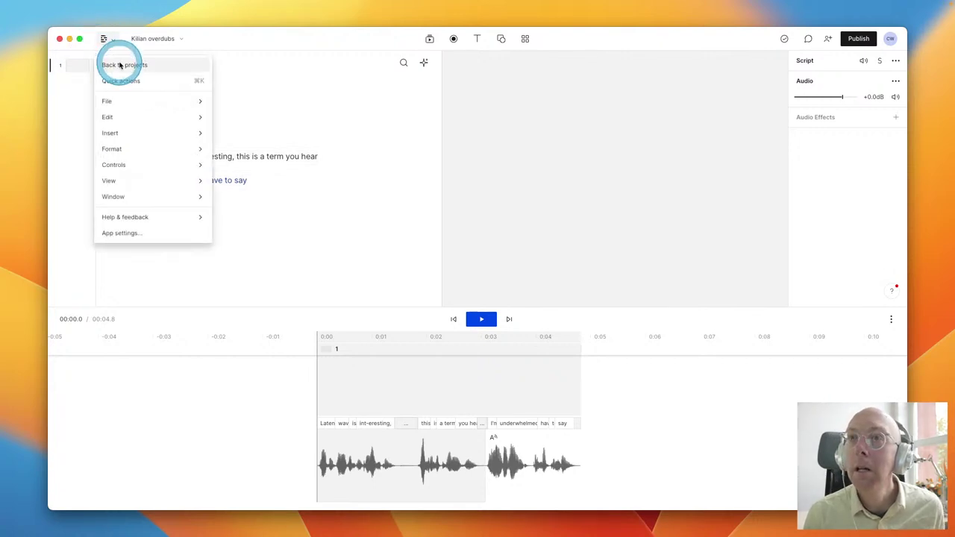
pyautogui.click(117, 64)
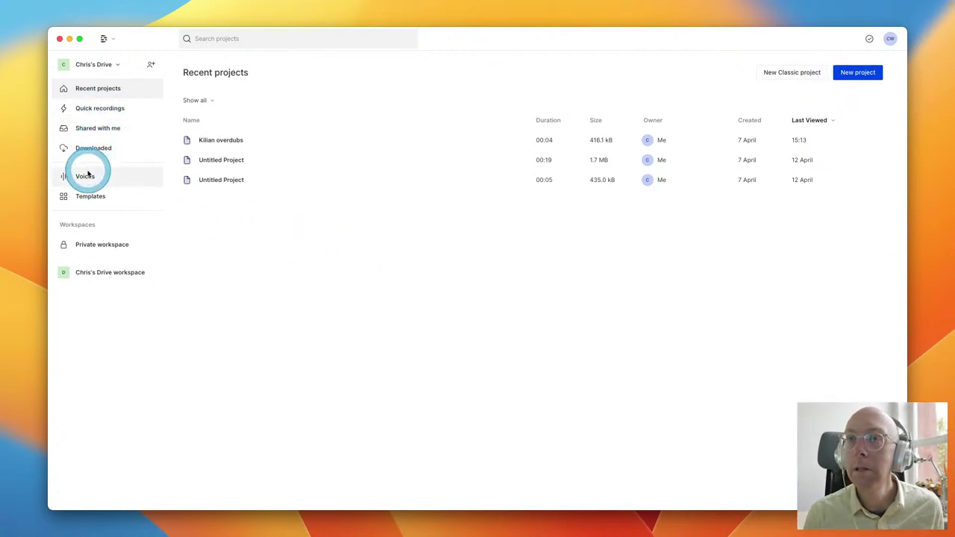
pyautogui.click(103, 41)
pyautogui.moveTo(117, 85)
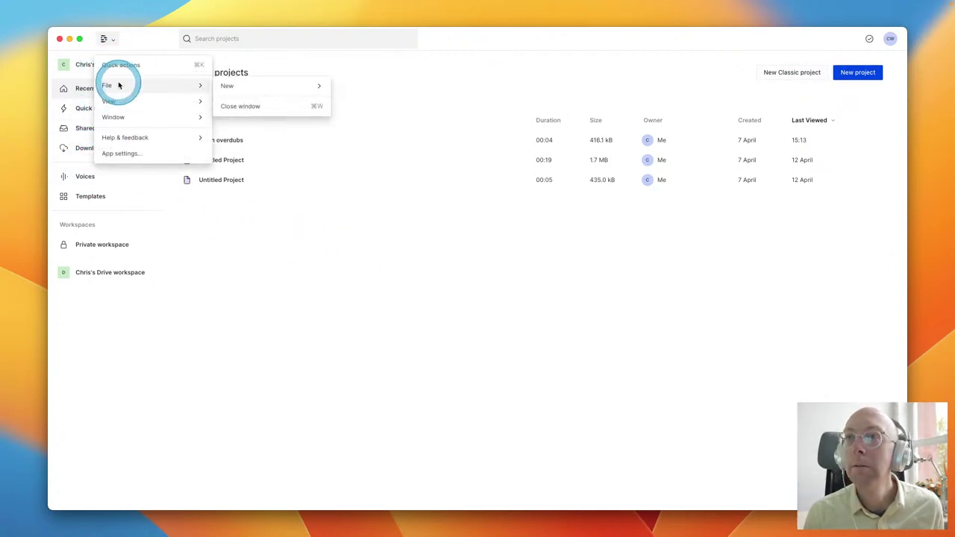
pyautogui.moveTo(251, 82)
pyautogui.click(284, 240)
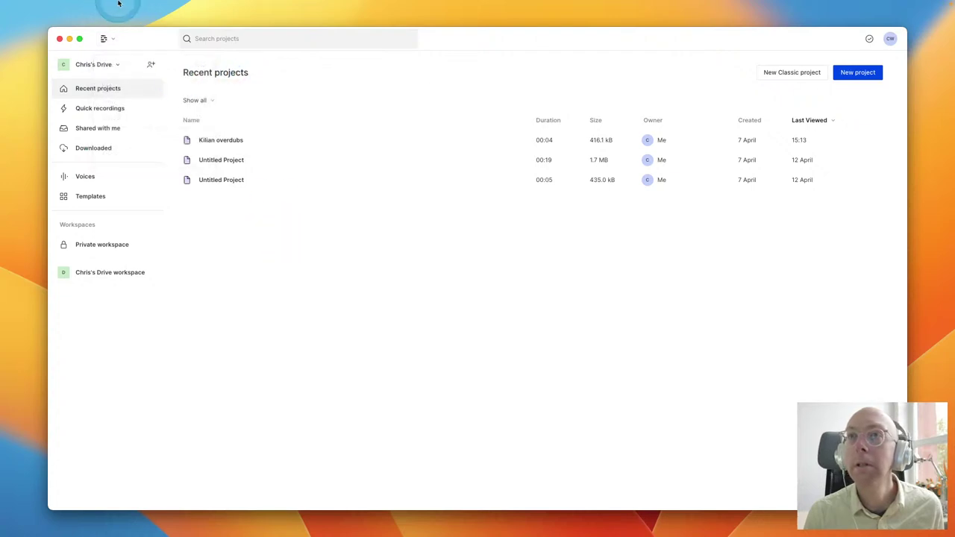
pyautogui.click(70, 4)
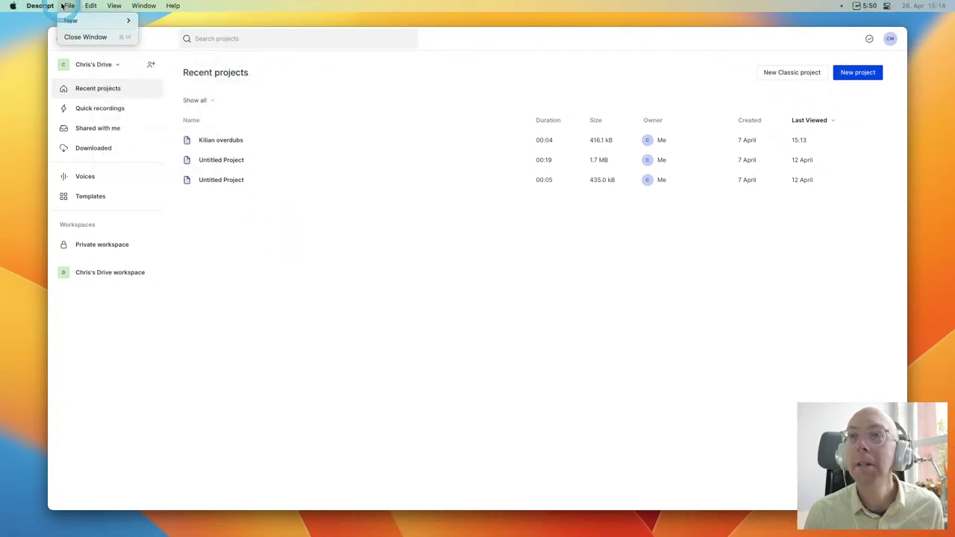
pyautogui.click(102, 41)
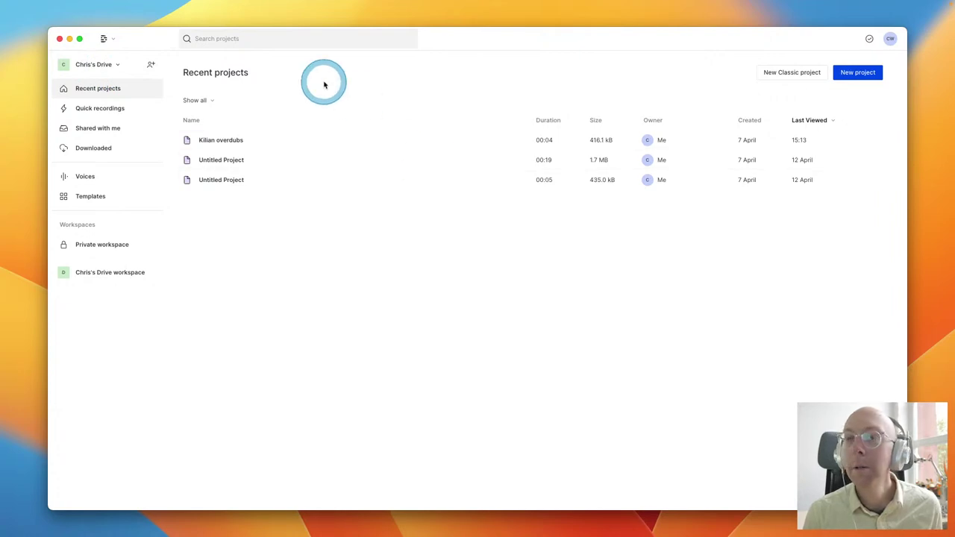
# Switch to Finder and open a new Finder window.
pyautogui.press('super+Tab')
pyautogui.click(243, 255)
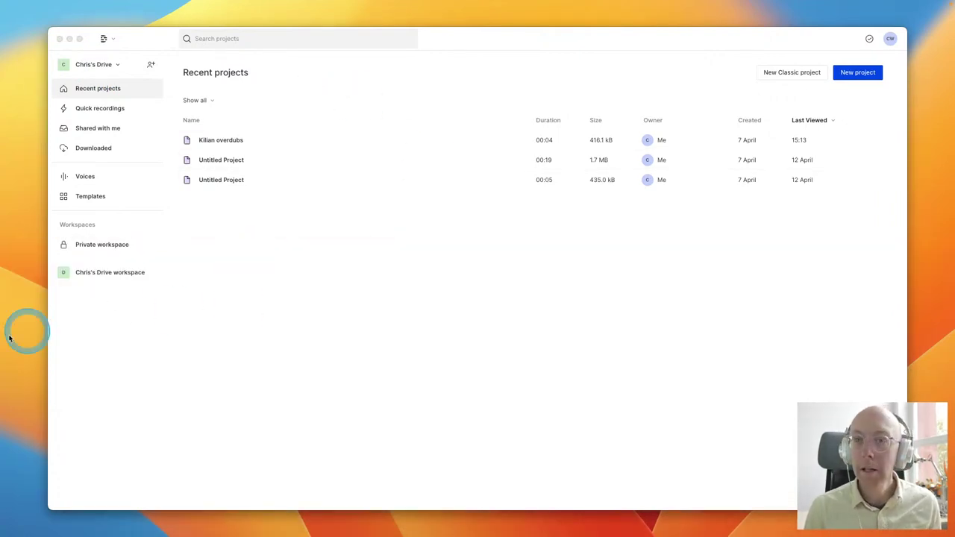
pyautogui.press('super+n')
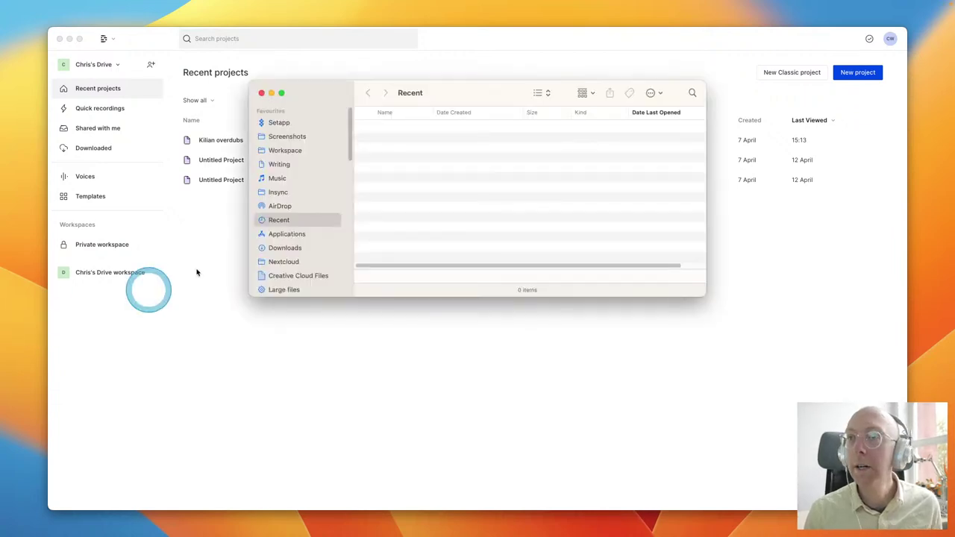
# Drag the Llamas .m4a from Downloads onto Descript, then view Chris's Drive Workspace and Quick recordings.
pyautogui.click(297, 247)
pyautogui.doubleClick(390, 178)
pyautogui.moveTo(396, 128); pyautogui.dragTo(268, 355)
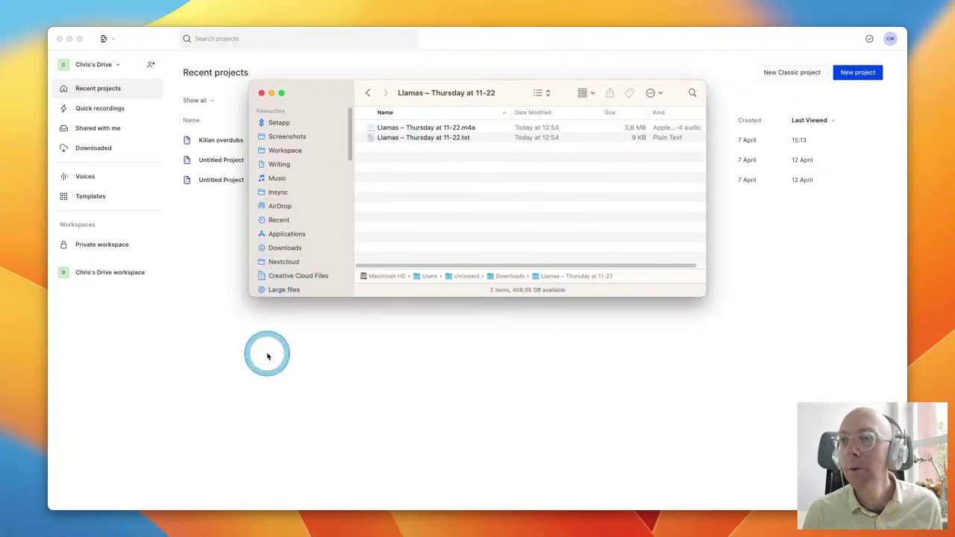
pyautogui.click(315, 56)
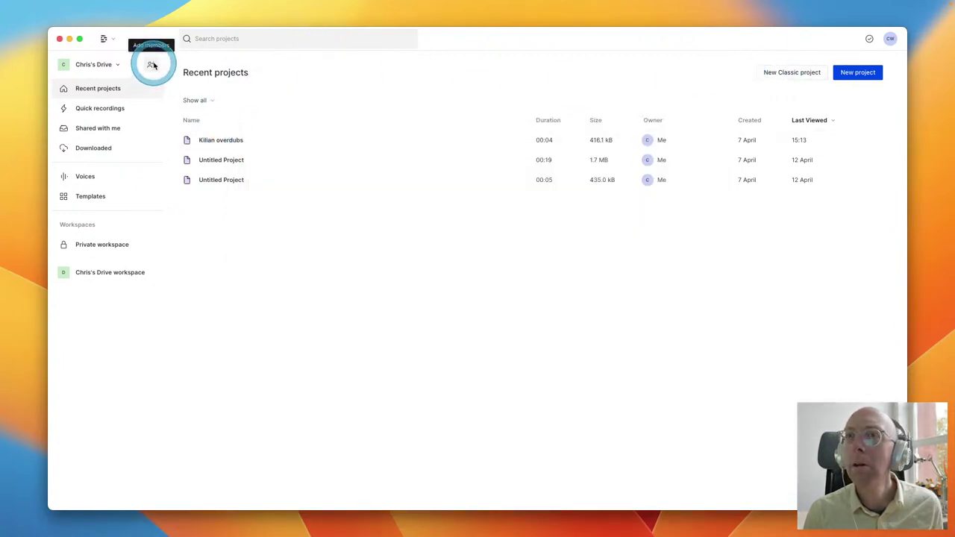
pyautogui.click(115, 273)
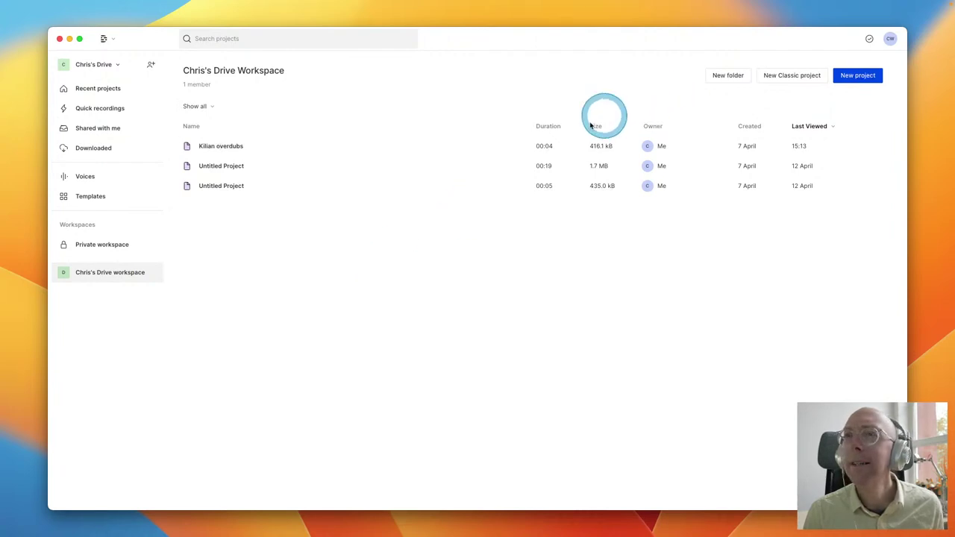
pyautogui.click(101, 108)
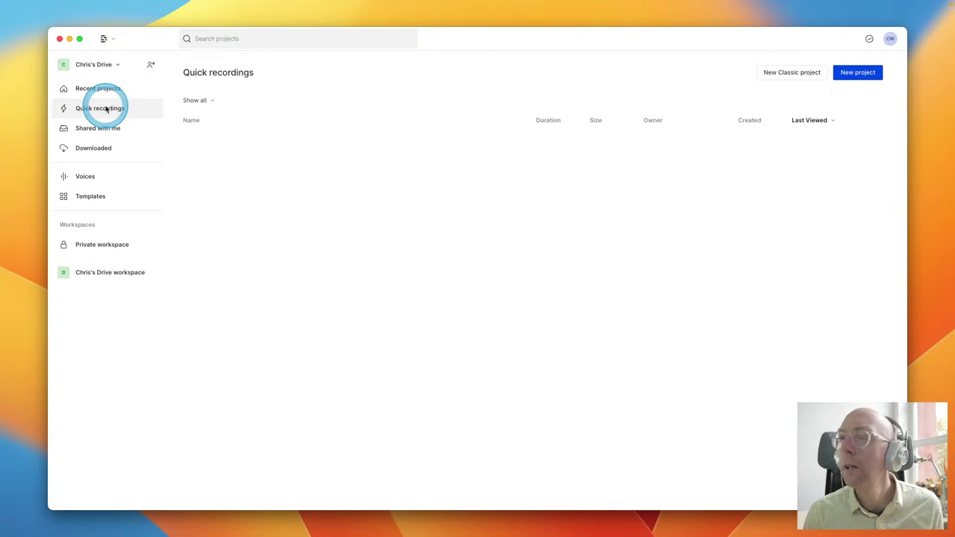
pyautogui.click(109, 272)
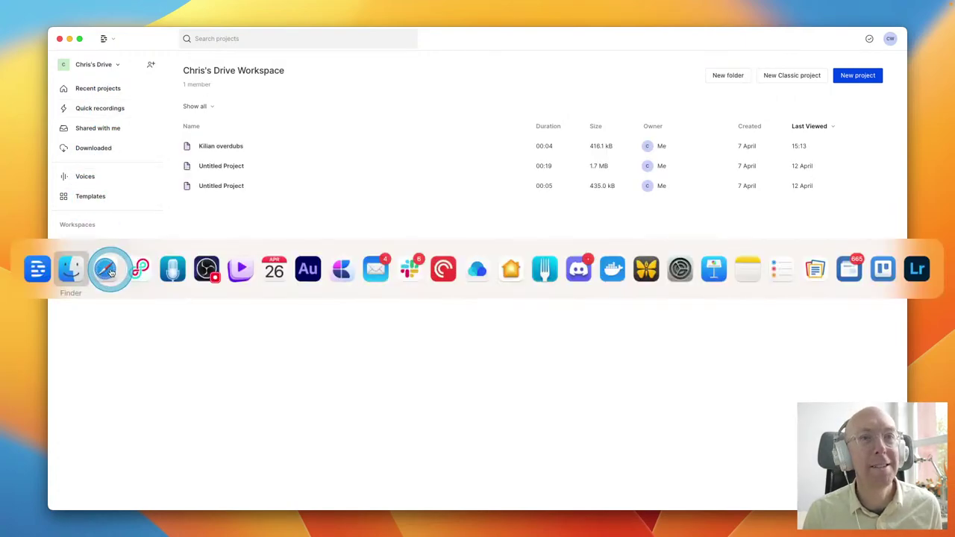
pyautogui.click(74, 270)
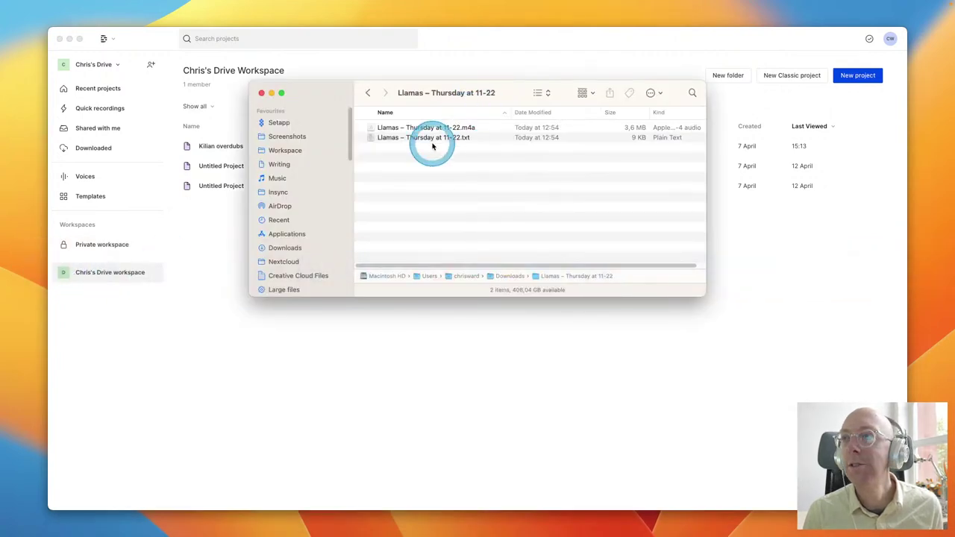
pyautogui.moveTo(429, 128); pyautogui.dragTo(220, 274)
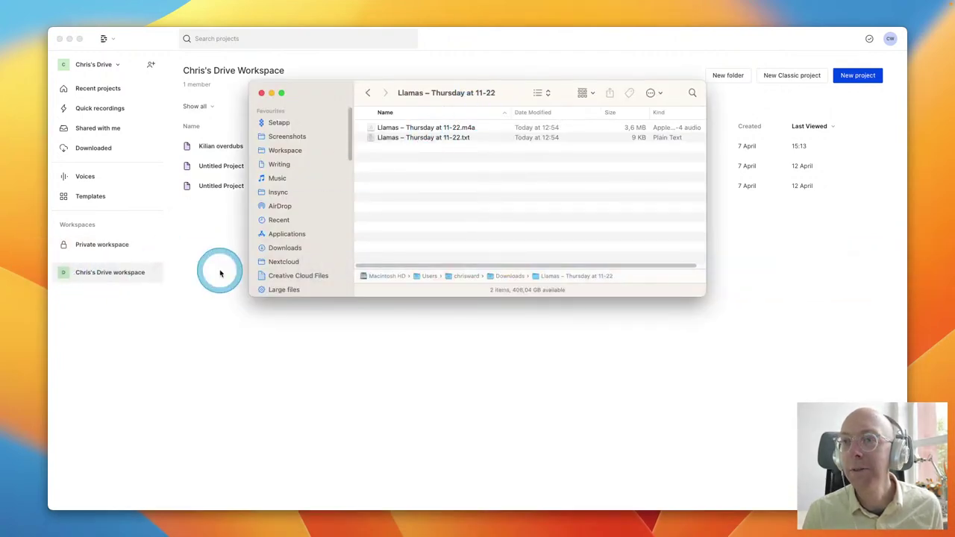
pyautogui.click(226, 318)
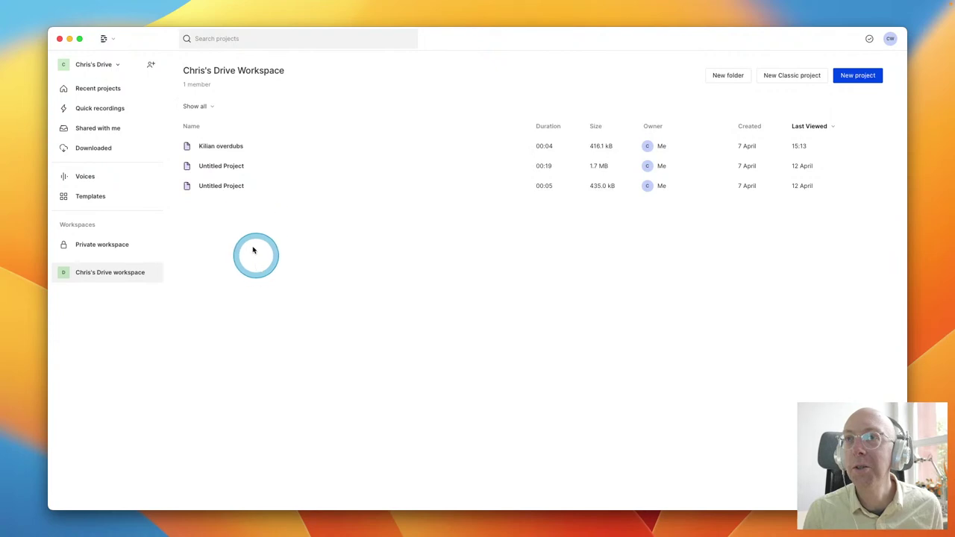
pyautogui.click(70, 6)
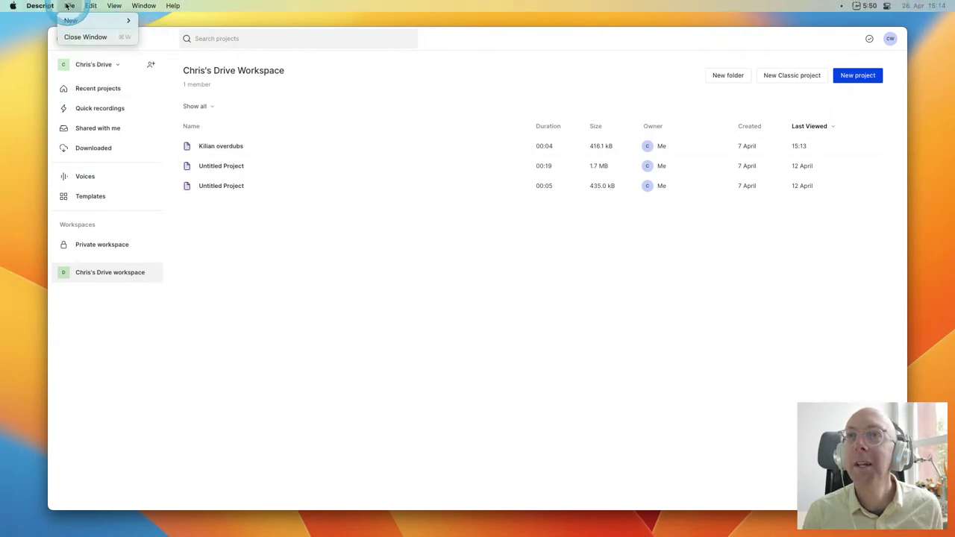
pyautogui.click(73, 20)
pyautogui.click(187, 31)
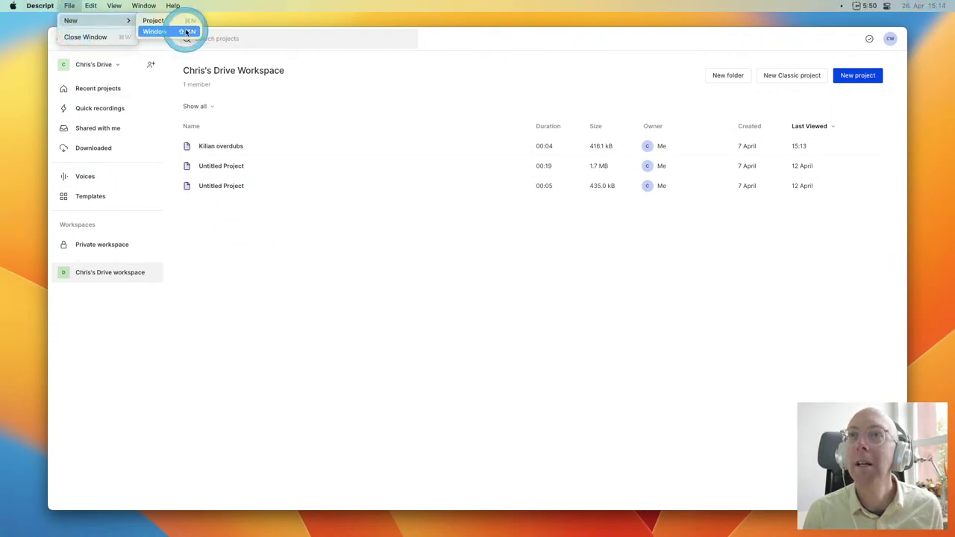
pyautogui.click(315, 309)
pyautogui.click(103, 90)
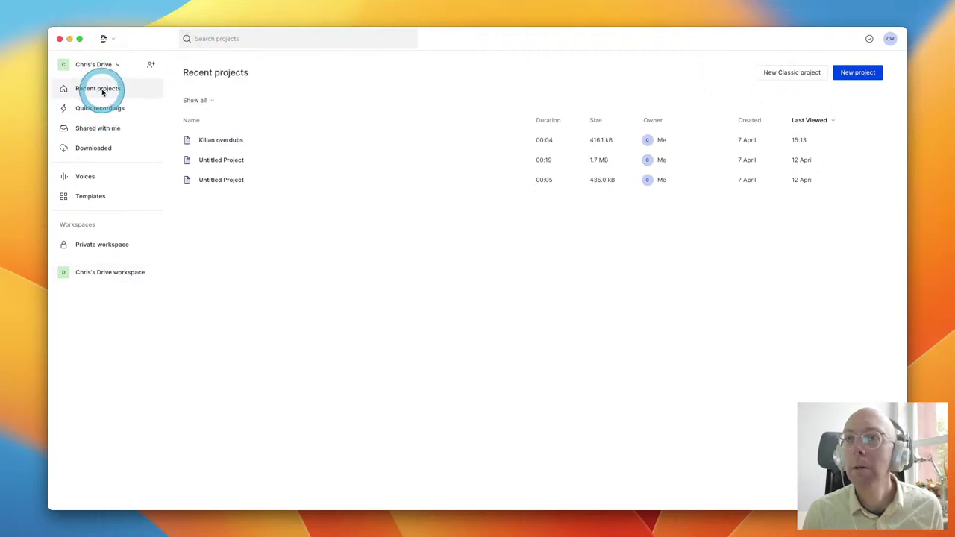
pyautogui.click(122, 237)
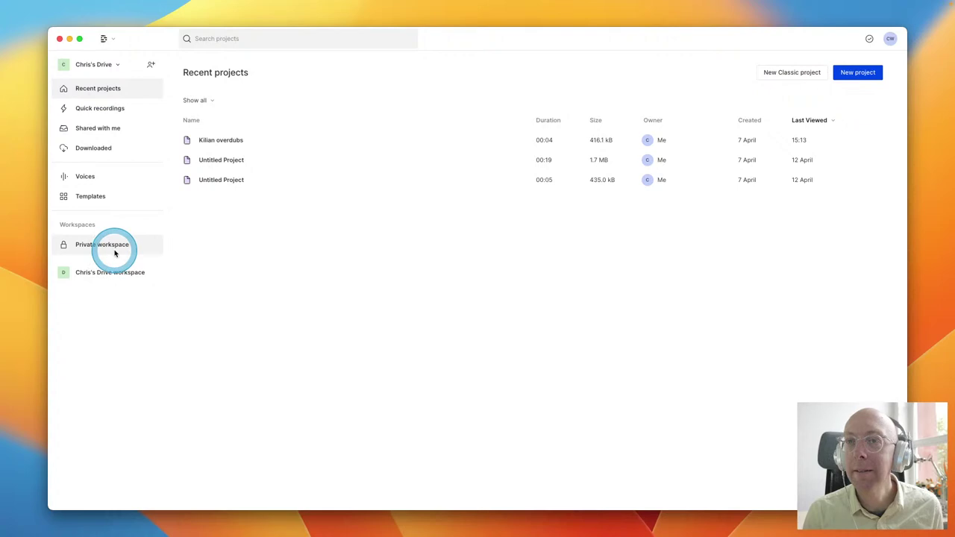
pyautogui.click(107, 272)
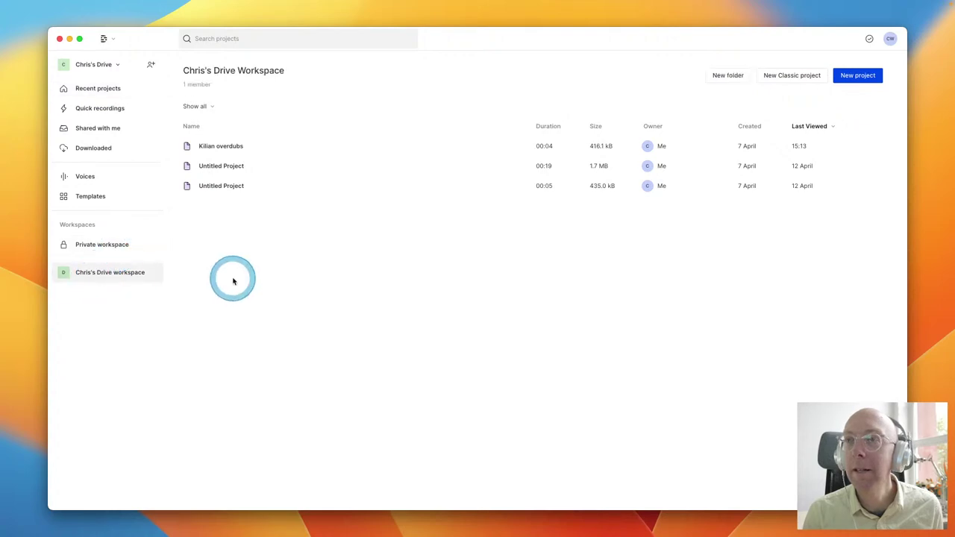
# Start a new Descript project transcribing the Downloads > Llamas – Thursday at 11-22 .m4a.
pyautogui.click(847, 78)
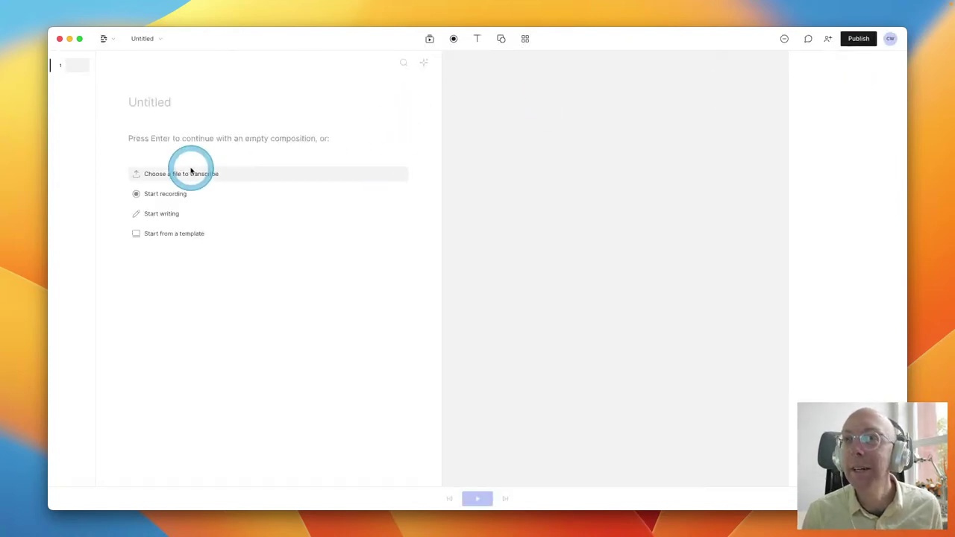
pyautogui.click(190, 172)
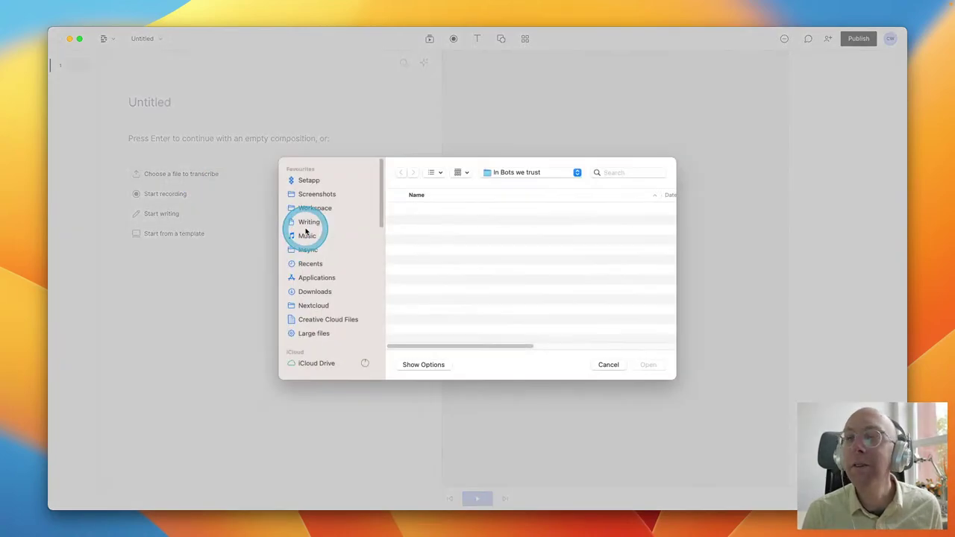
pyautogui.click(326, 292)
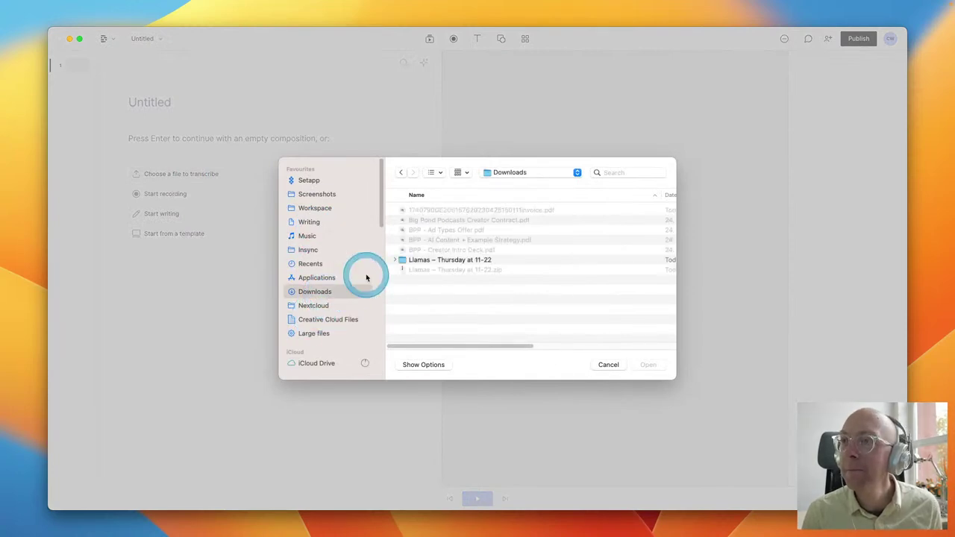
pyautogui.click(445, 259)
pyautogui.doubleClick(446, 259)
pyautogui.doubleClick(433, 212)
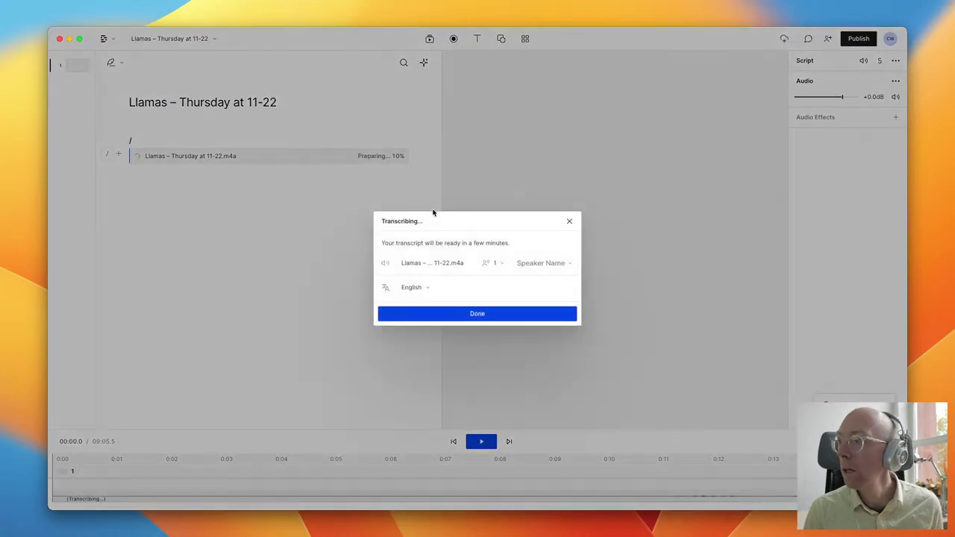
pyautogui.click(444, 309)
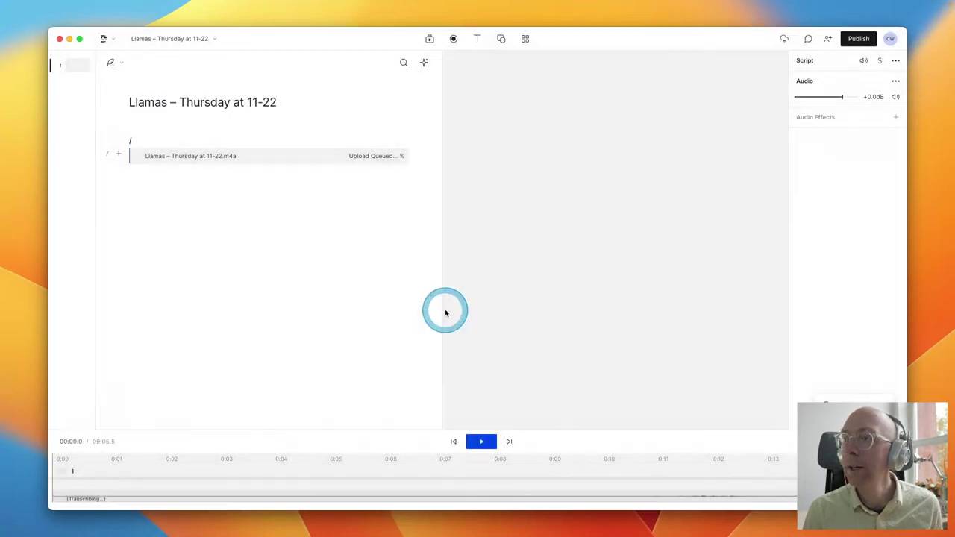
pyautogui.press('super+Tab')
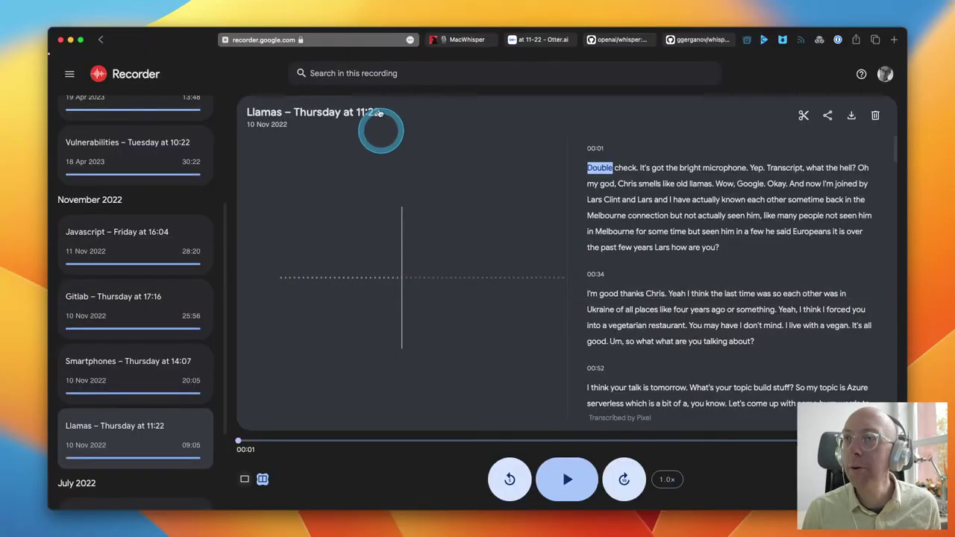
# Play Otter.ai's Llamas transcript from the opening sentence, pausing and resuming, then stop it.
pyautogui.click(549, 39)
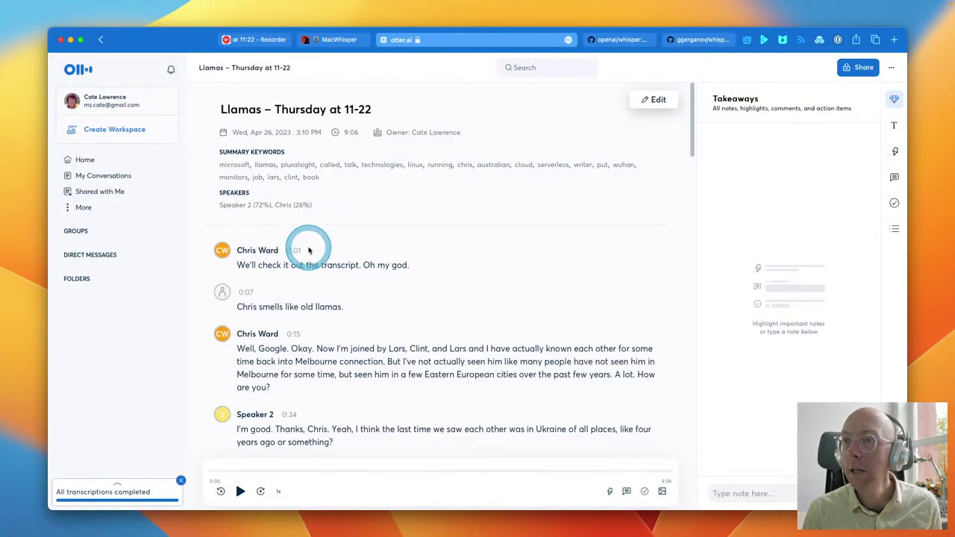
pyautogui.click(242, 265)
pyautogui.click(239, 491)
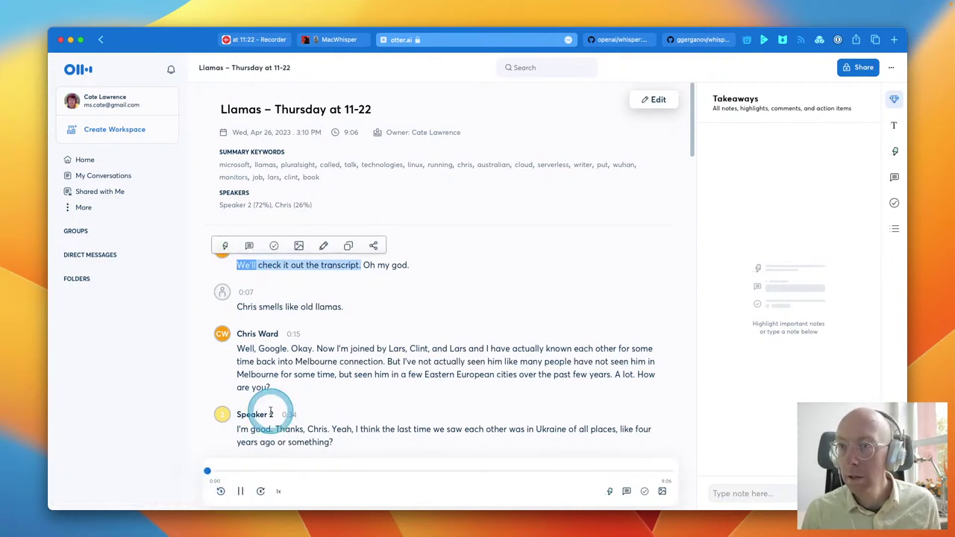
pyautogui.click(241, 494)
pyautogui.click(241, 496)
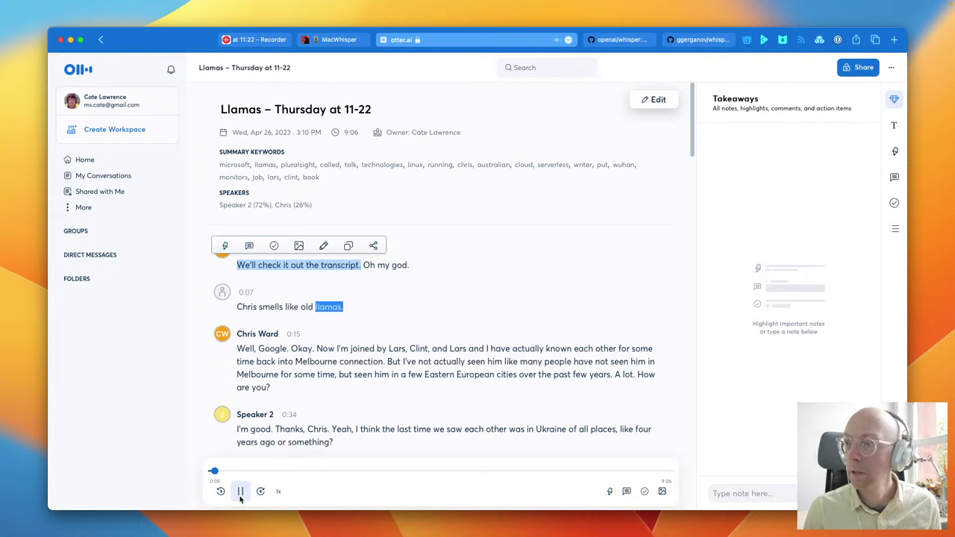
pyautogui.click(240, 499)
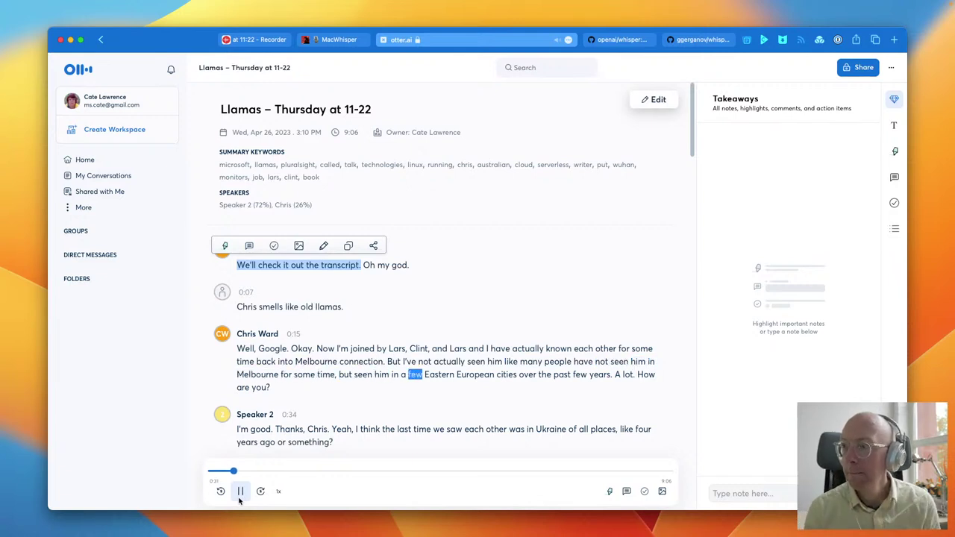
pyautogui.click(240, 492)
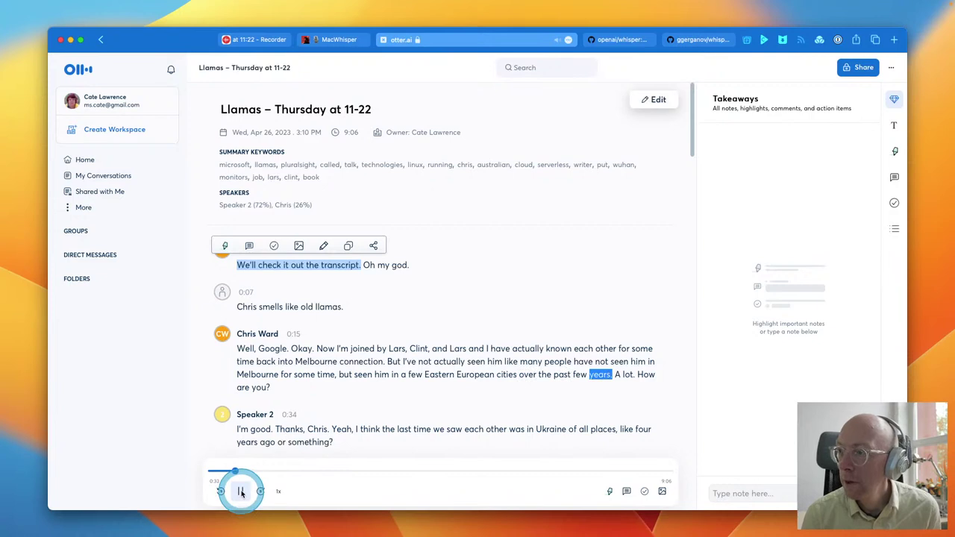
pyautogui.click(241, 492)
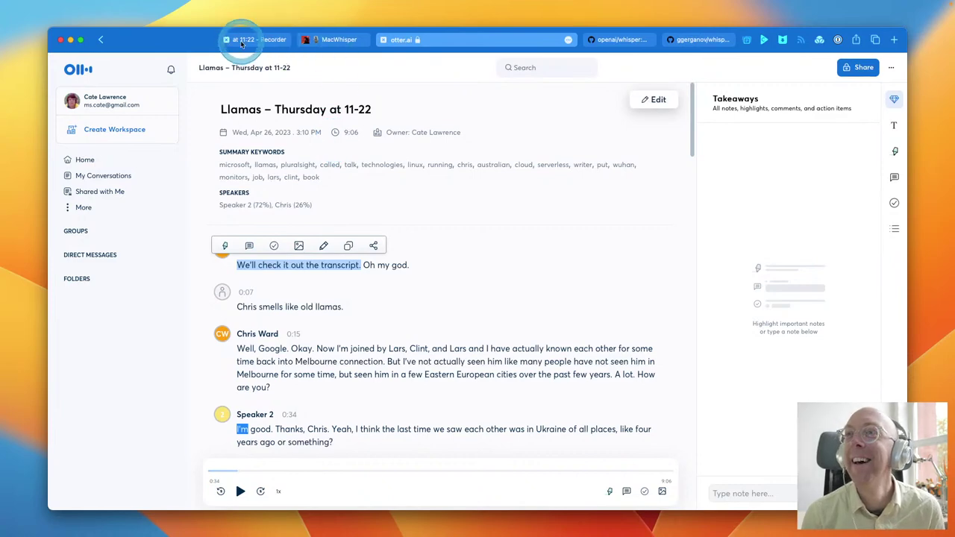
# Compare with the Google Recorder transcript, back to Otter.ai, then switch to Descript.
pyautogui.click(240, 41)
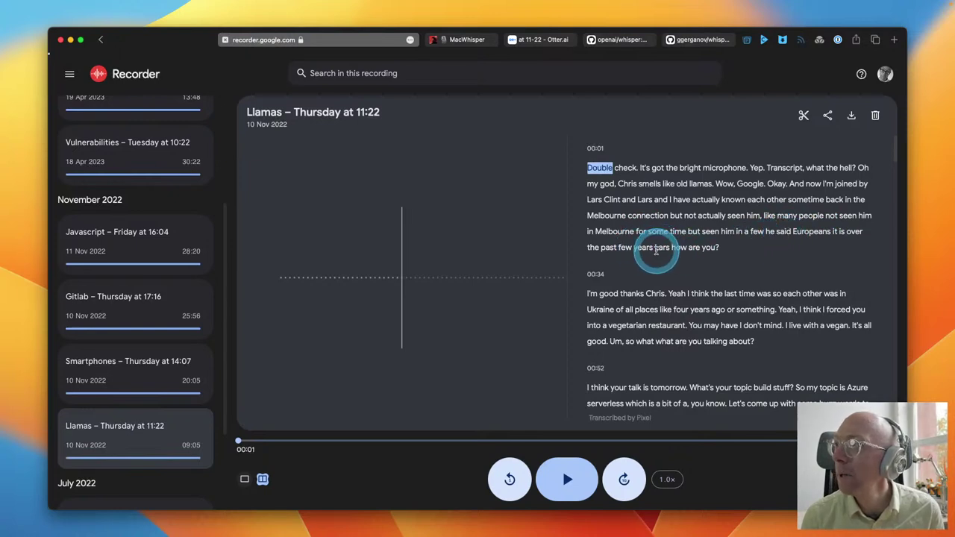
pyautogui.click(537, 41)
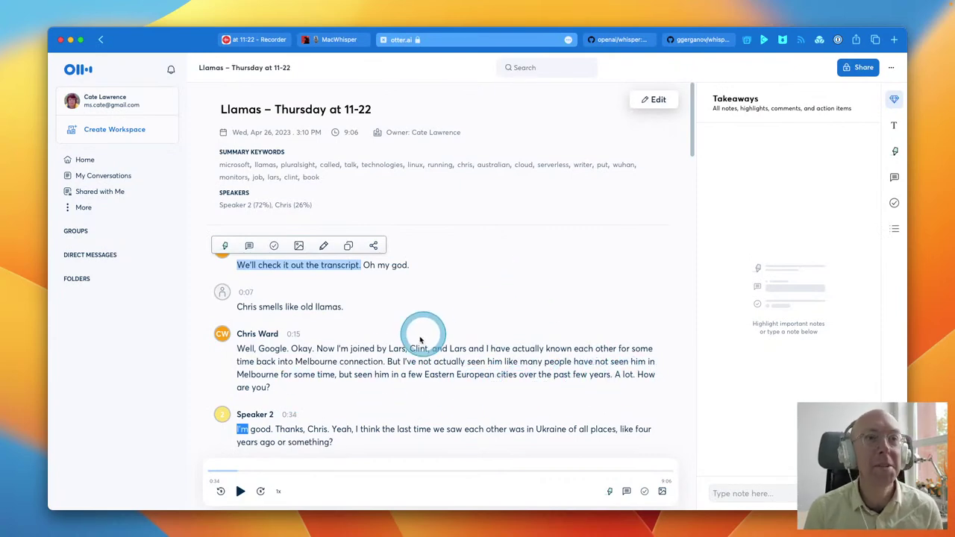
pyautogui.press('super+Tab')
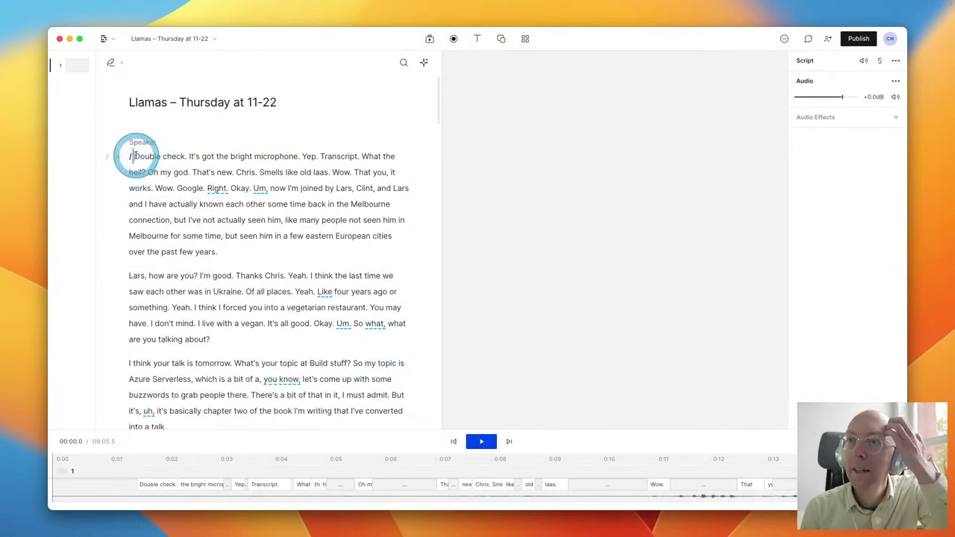
# Play the Descript Llamas transcript, pause and resume, then pause to compare wording.
pyautogui.click(481, 442)
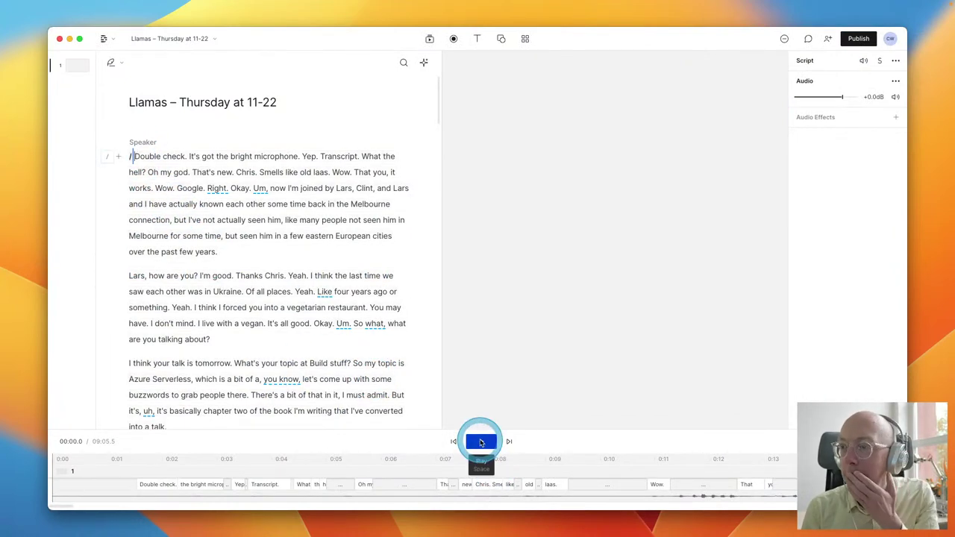
pyautogui.click(481, 442)
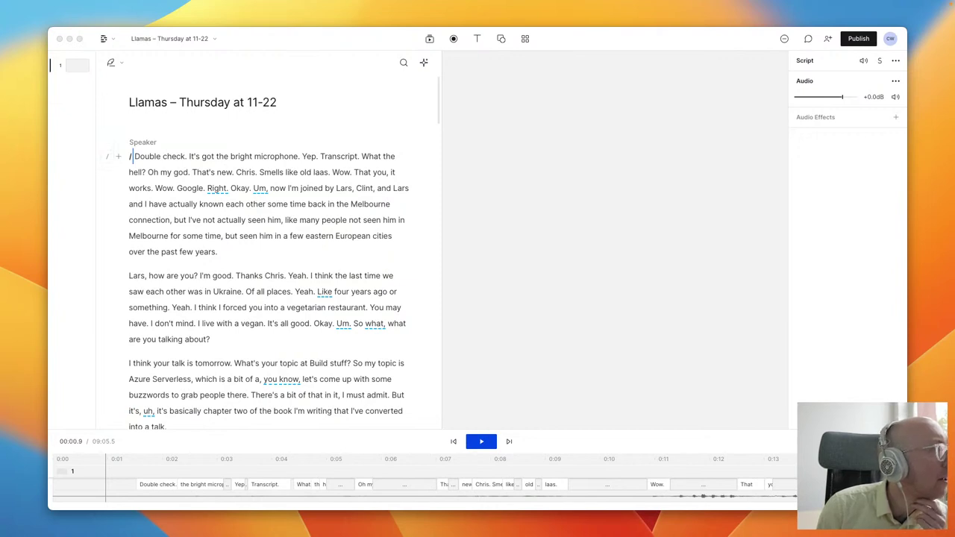
pyautogui.click(481, 441)
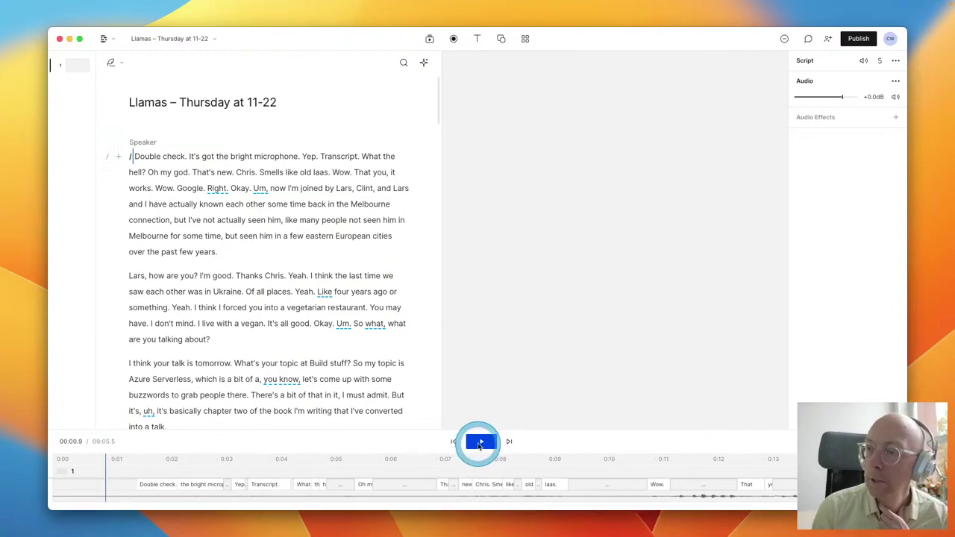
pyautogui.click(480, 443)
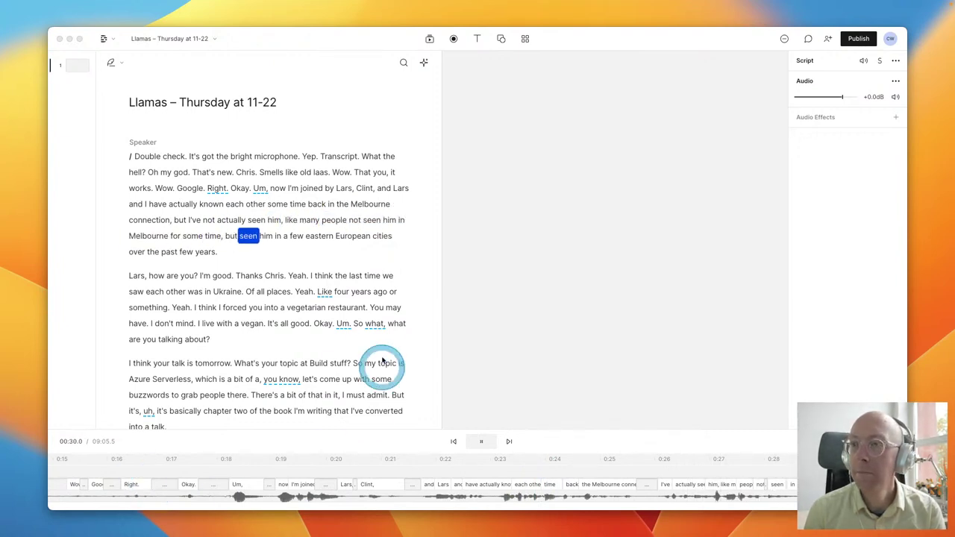
pyautogui.click(305, 331)
pyautogui.press('space')
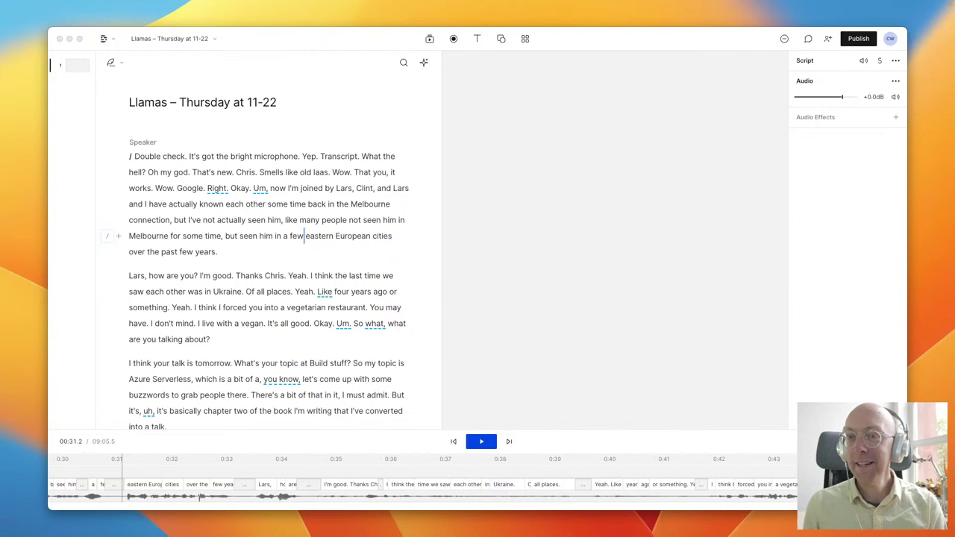
# Jump playback to 'Right.', the 'few' passage, the bright microphone line and 'laas', then return to the browser.
pyautogui.click(249, 215)
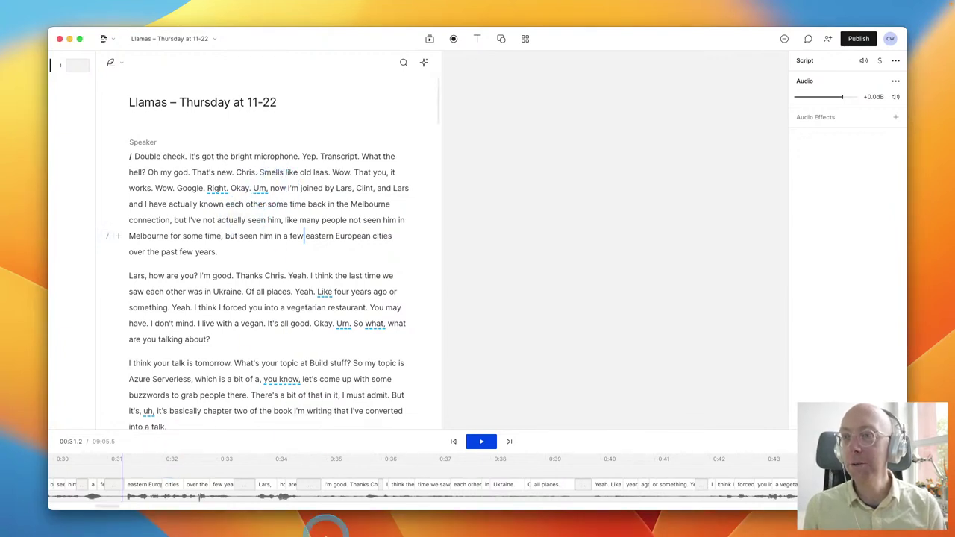
pyautogui.click(214, 188)
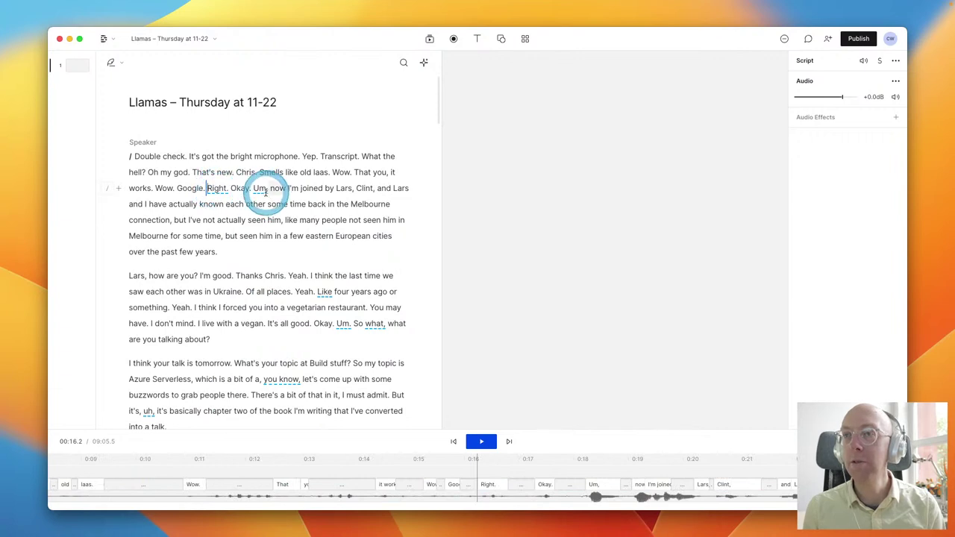
pyautogui.click(304, 236)
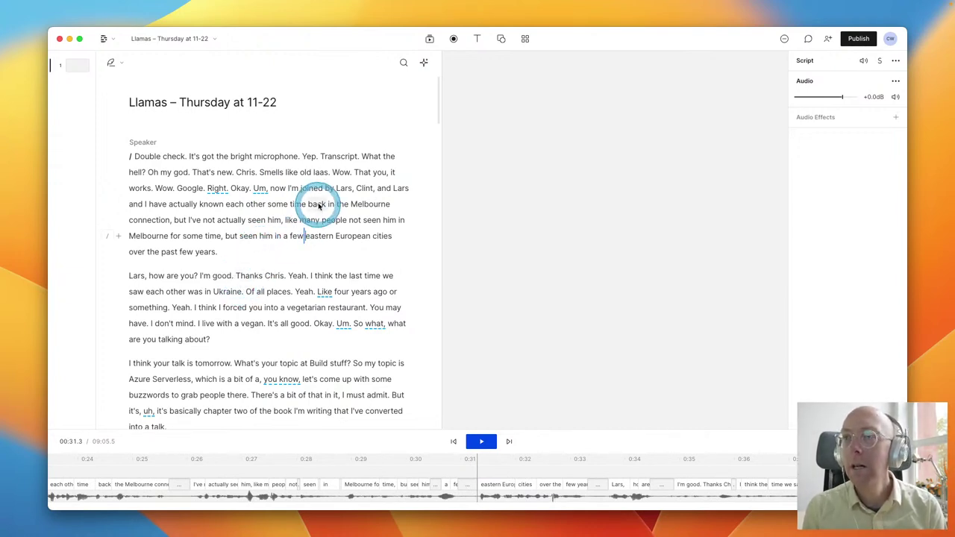
pyautogui.click(245, 157)
pyautogui.click(322, 174)
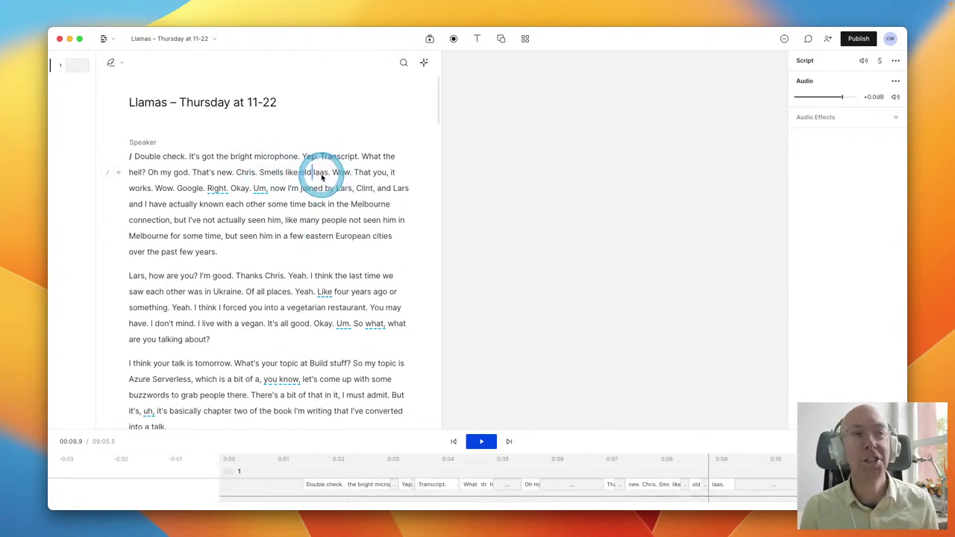
pyautogui.press('super+Tab')
pyautogui.press('super+Tab')
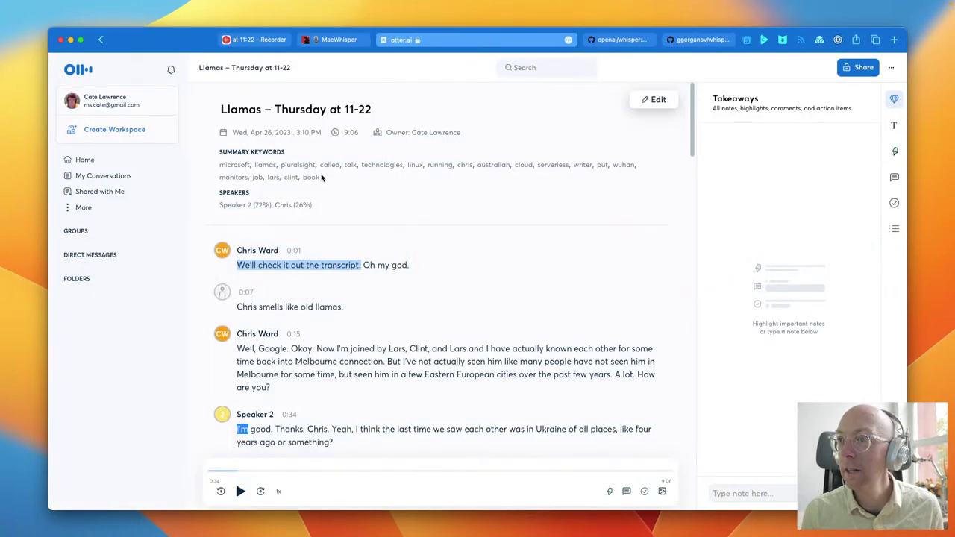
# Revisit the Llamas transcript in Google Recorder, then minimize the Descript window.
pyautogui.click(256, 39)
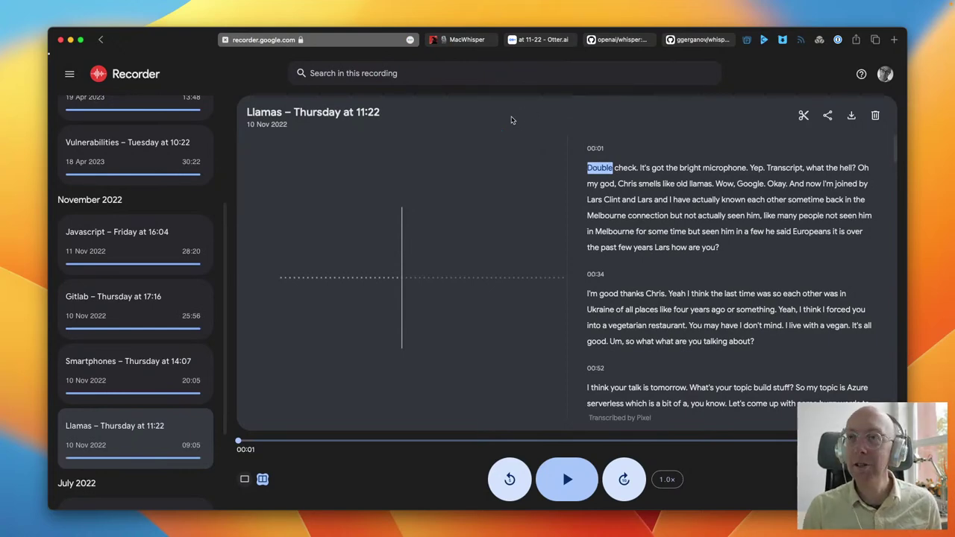
pyautogui.press('super+Tab')
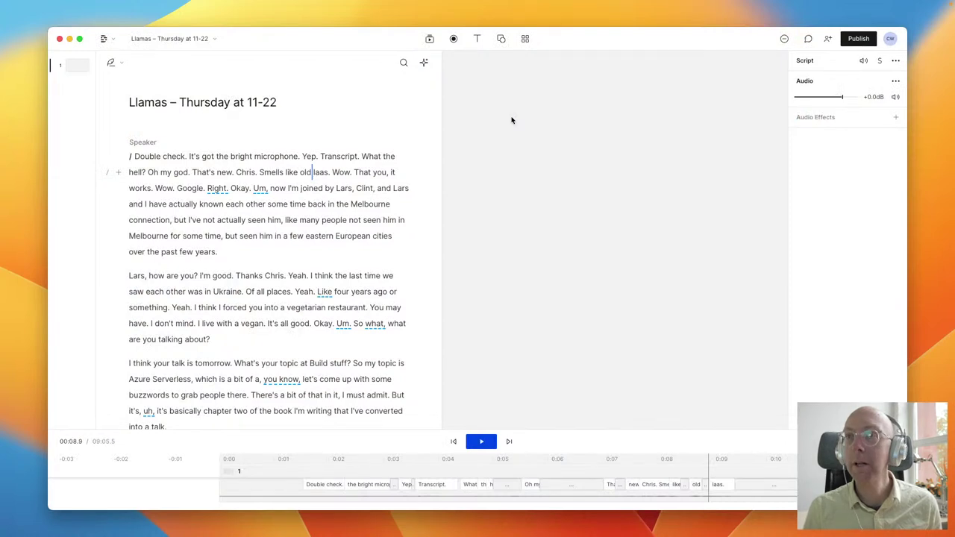
pyautogui.doubleClick(353, 48)
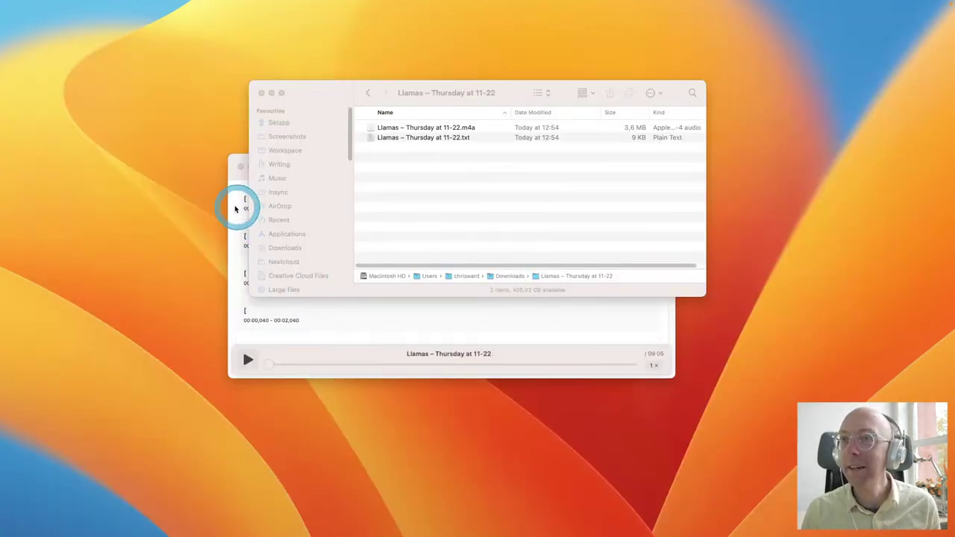
# Minimize Finder and move and enlarge the MacWhisper transcript window.
pyautogui.doubleClick(322, 97)
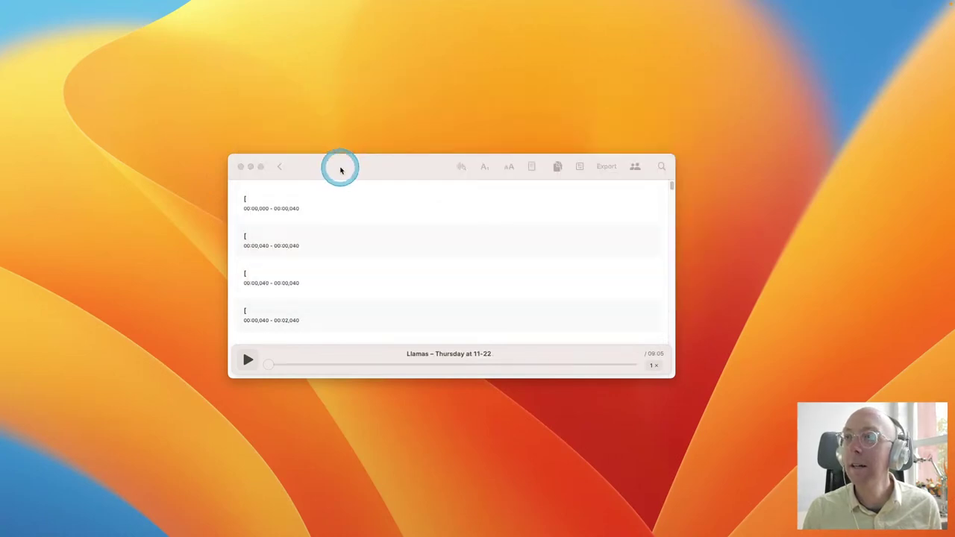
pyautogui.moveTo(341, 170); pyautogui.dragTo(288, 111)
pyautogui.moveTo(618, 317); pyautogui.dragTo(710, 478)
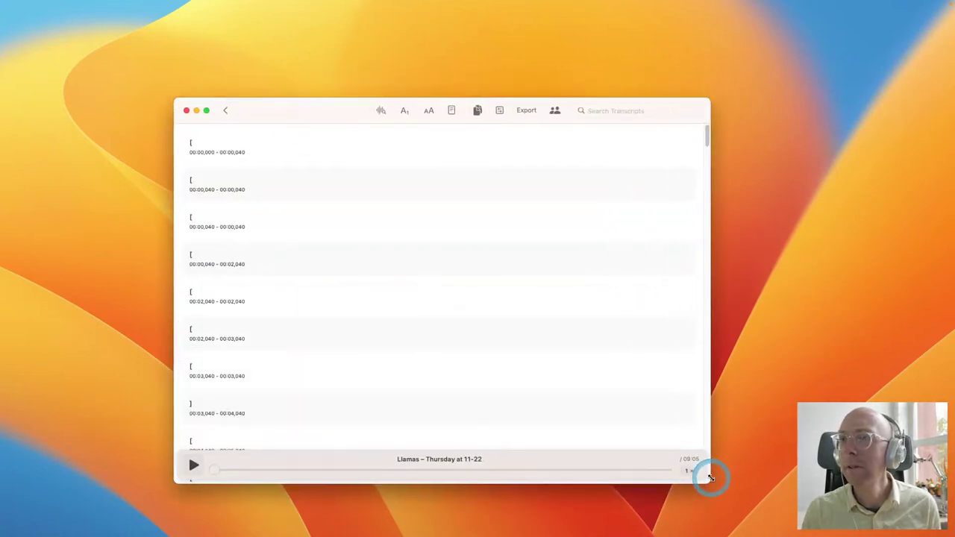
pyautogui.scroll(-5, 375, 294)
pyautogui.scroll(5, 374, 293)
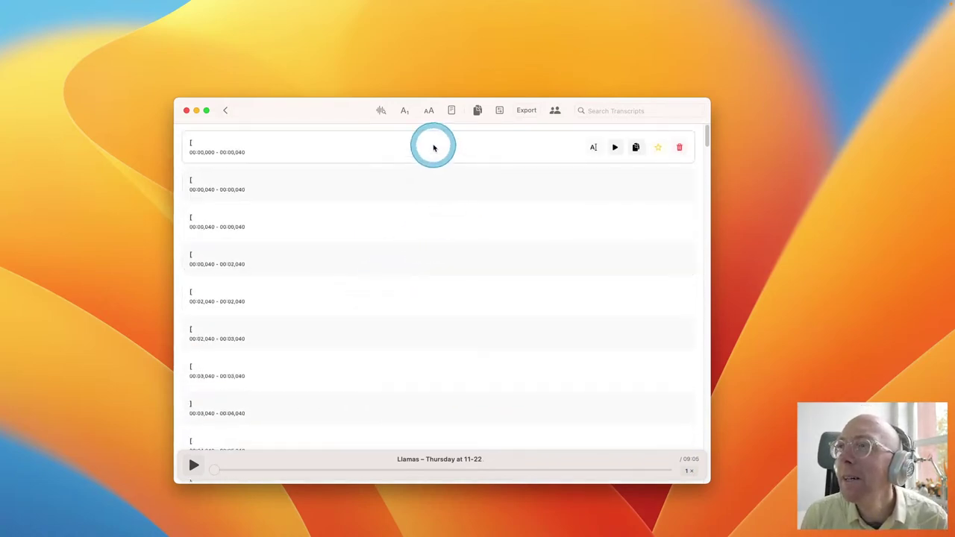
pyautogui.click(215, 143)
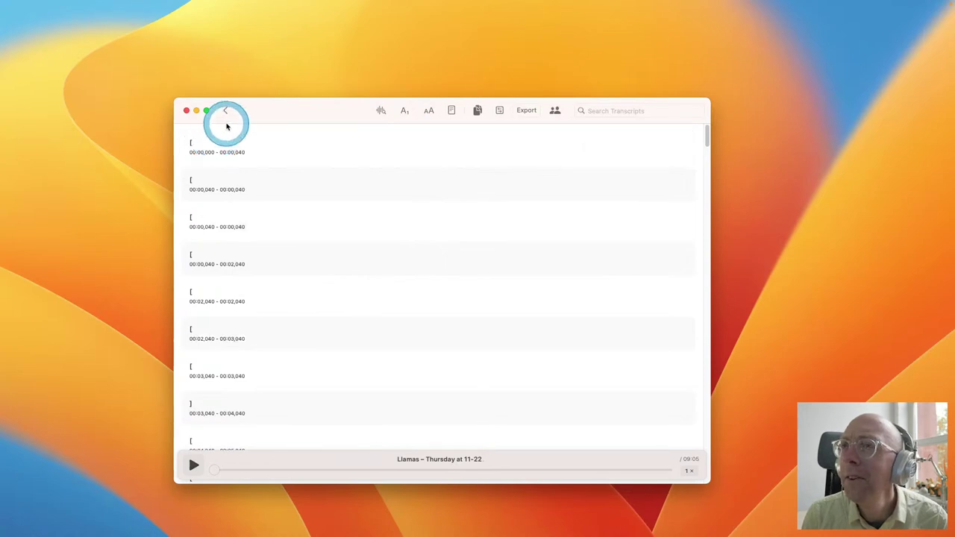
# Reopen Llamas – Thursday at 11-22.m4a from history so it starts transcribing, then dismiss the menus.
pyautogui.click(226, 111)
pyautogui.click(341, 337)
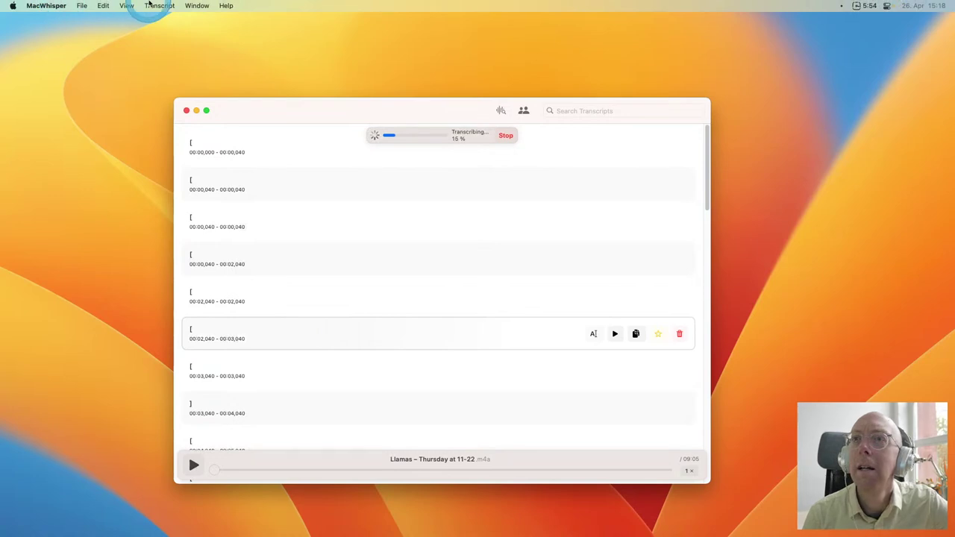
pyautogui.click(127, 5)
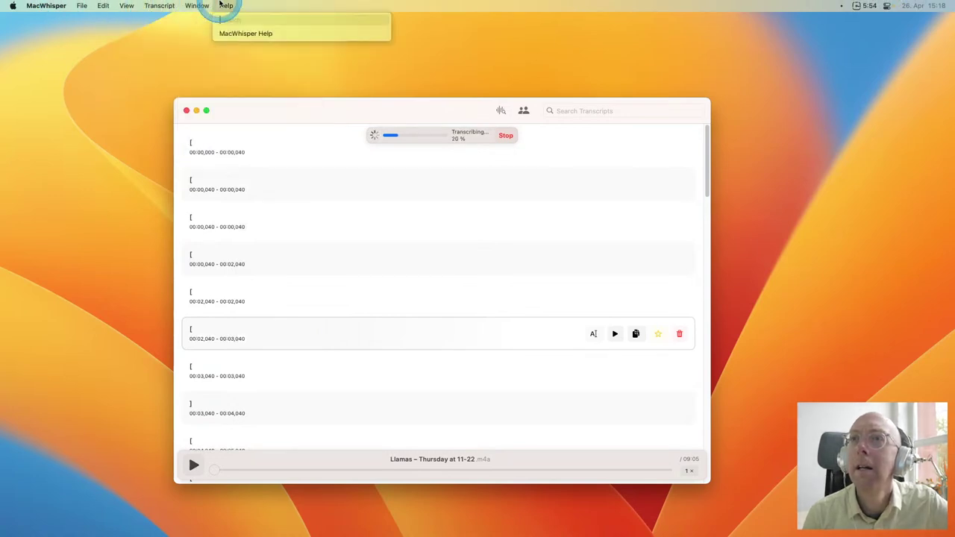
pyautogui.moveTo(67, 5)
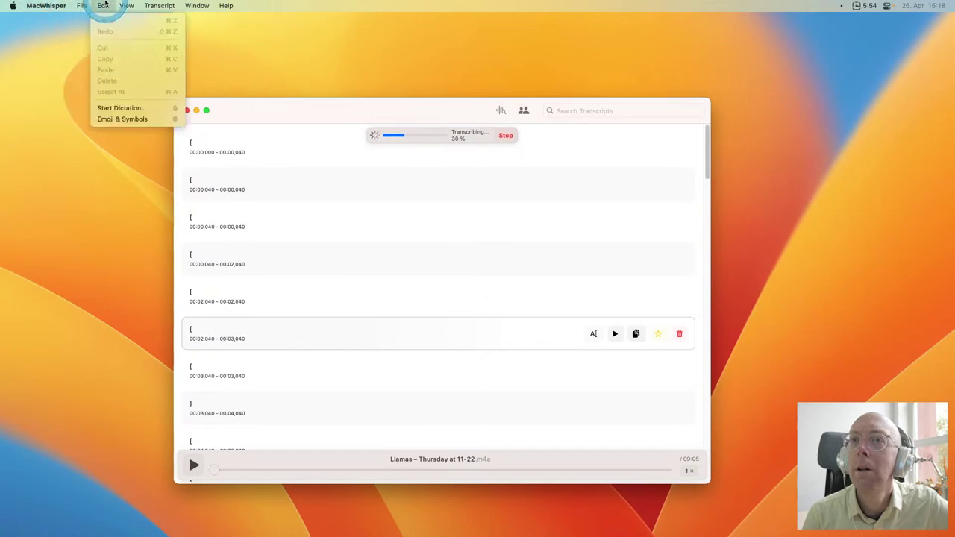
pyautogui.moveTo(159, 6)
pyautogui.moveTo(217, 5)
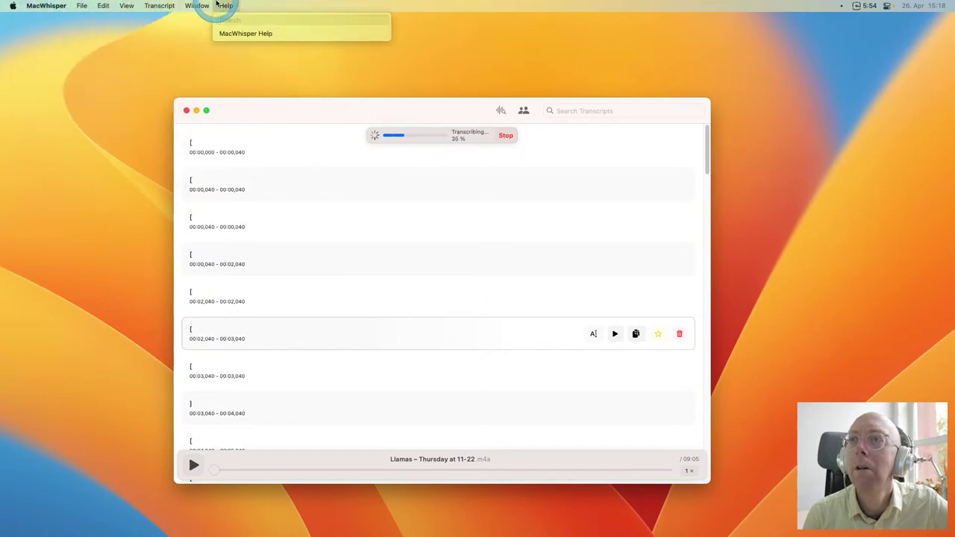
pyautogui.click(103, 154)
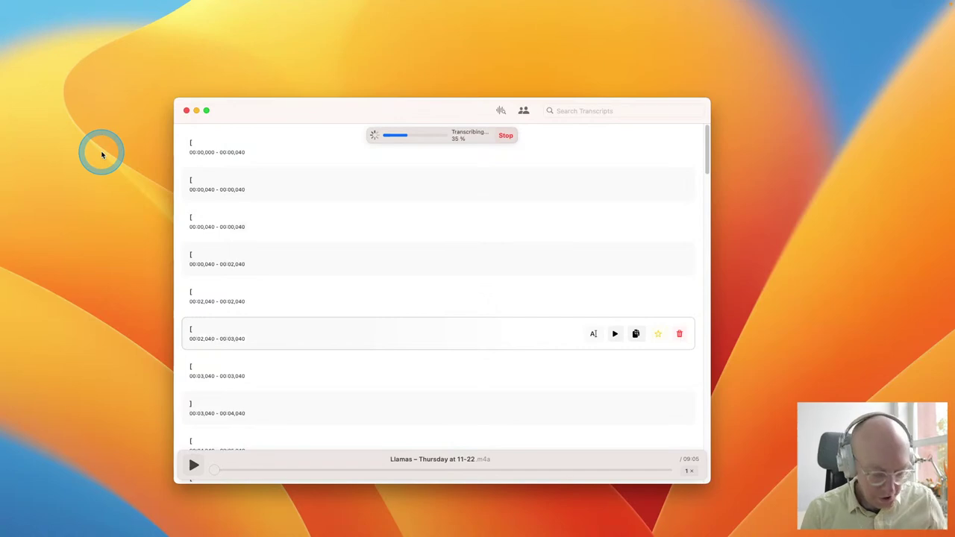
# Launch Activity Monitor with Raycast and move its window into view.
pyautogui.press('super+space')
pyautogui.write('act')
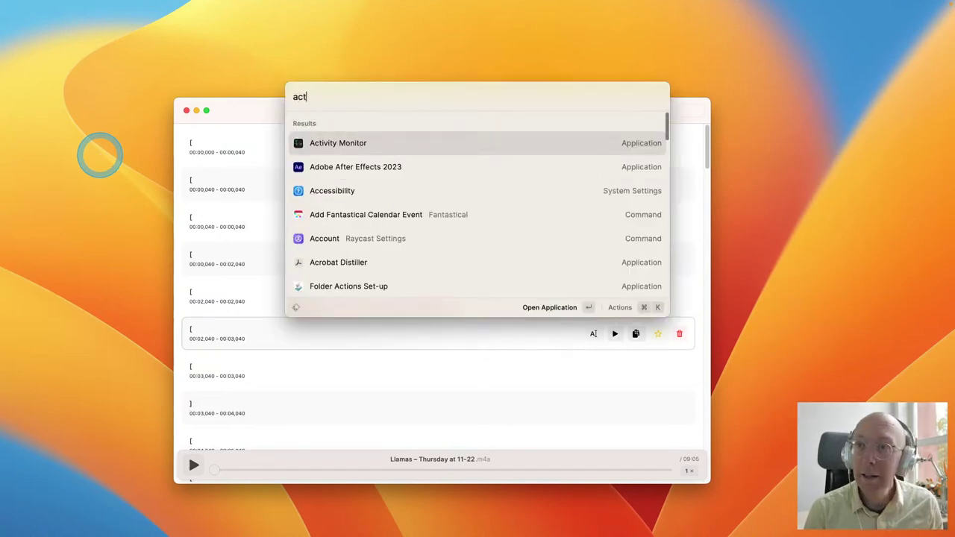
pyautogui.press('Escape')
pyautogui.click(100, 158)
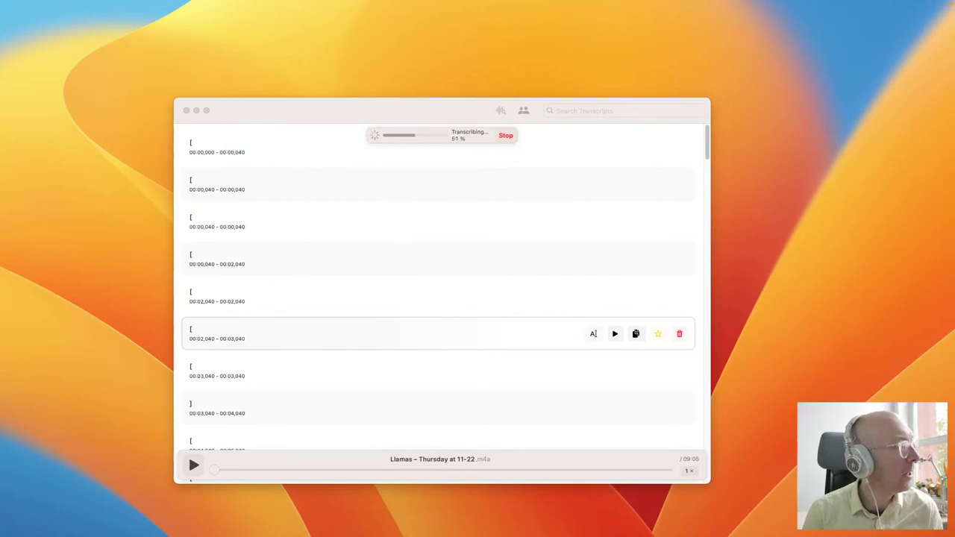
pyautogui.moveTo(182, 246); pyautogui.dragTo(260, 97)
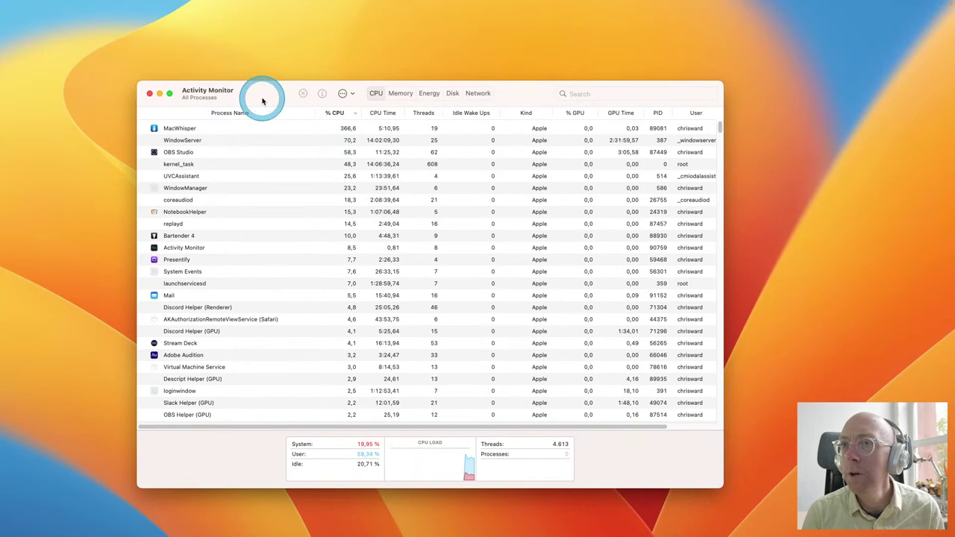
# Filter the process list by 'whisper' to check MacWhisper's CPU use, then quit Activity Monitor.
pyautogui.click(188, 128)
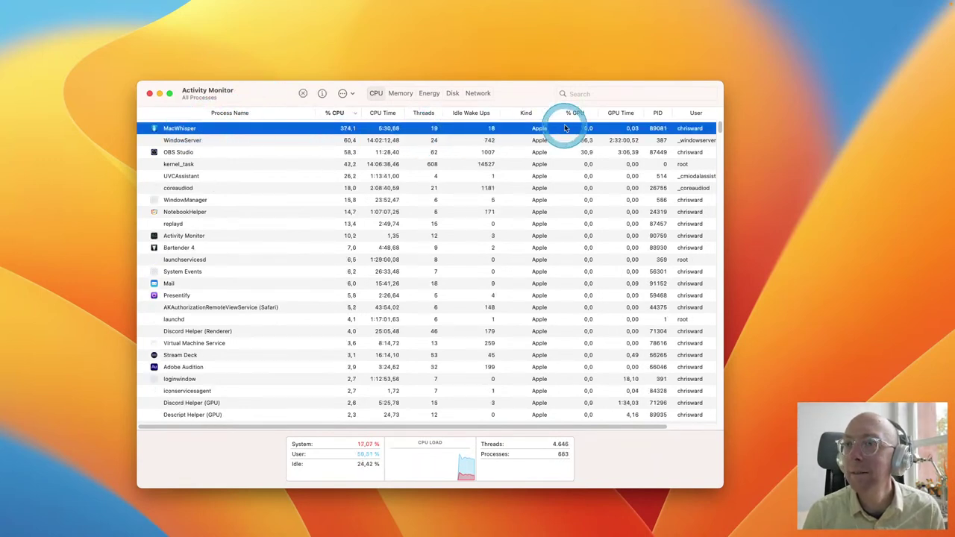
pyautogui.click(634, 92)
pyautogui.write('w')
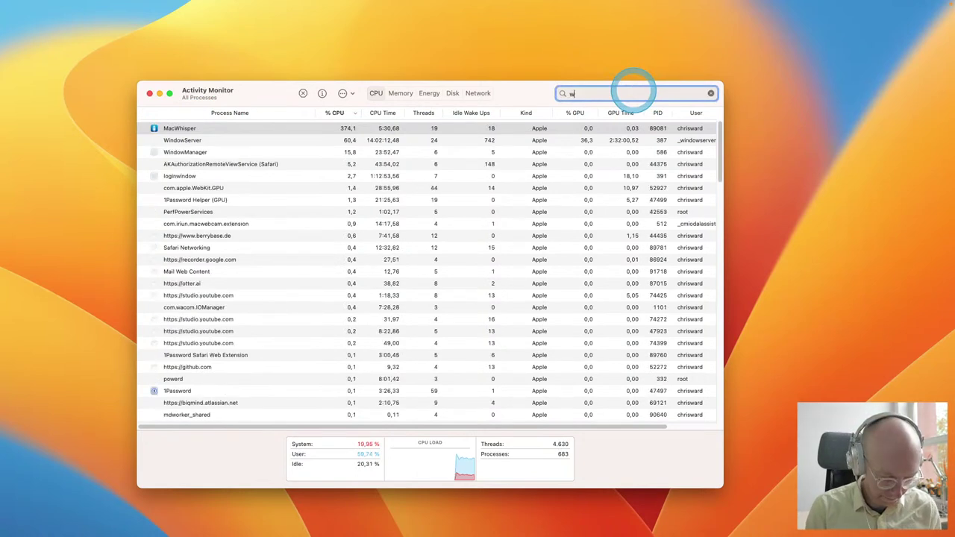
pyautogui.write('hisper')
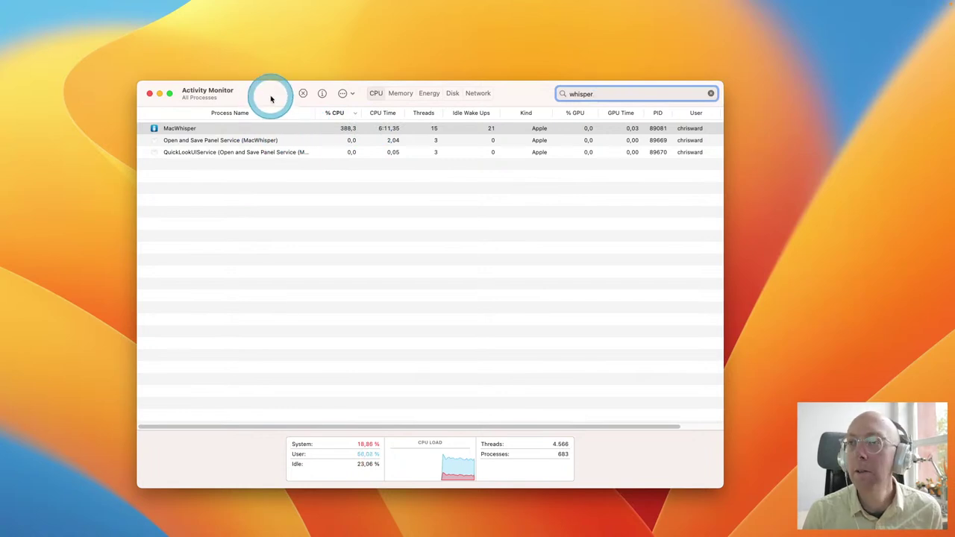
pyautogui.press('super+q')
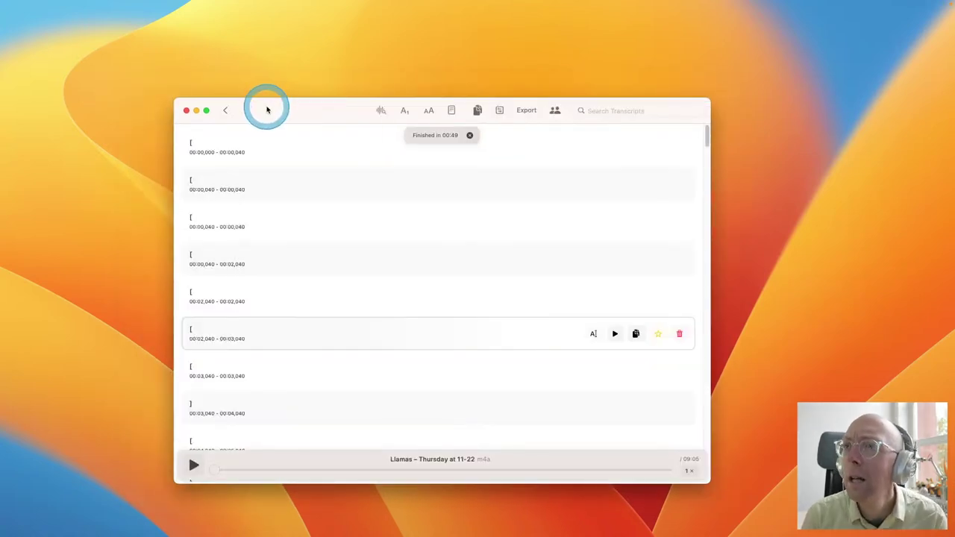
# Scroll through the finished Llamas transcript, select the first spoken line and play from there.
pyautogui.scroll(-5, 263, 227)
pyautogui.scroll(-15, 263, 229)
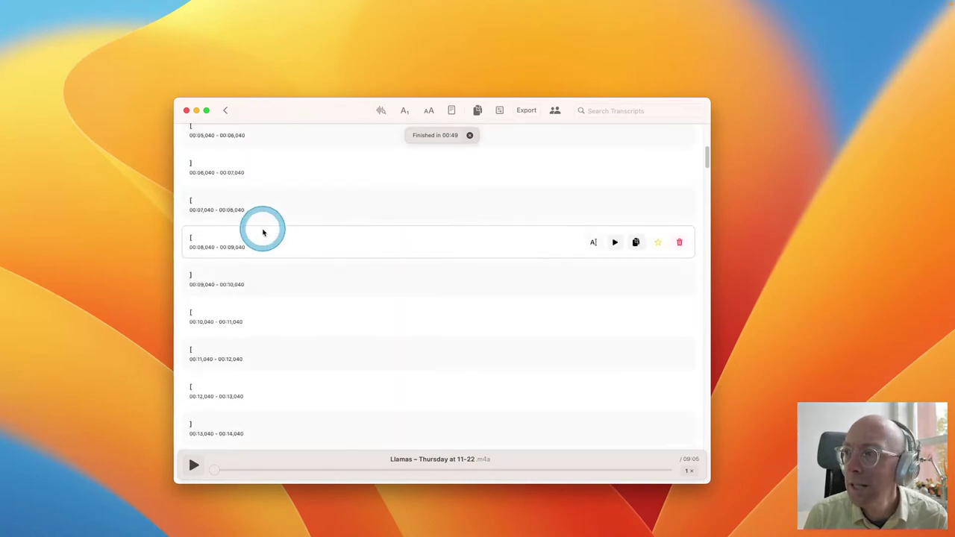
pyautogui.scroll(20, 262, 233)
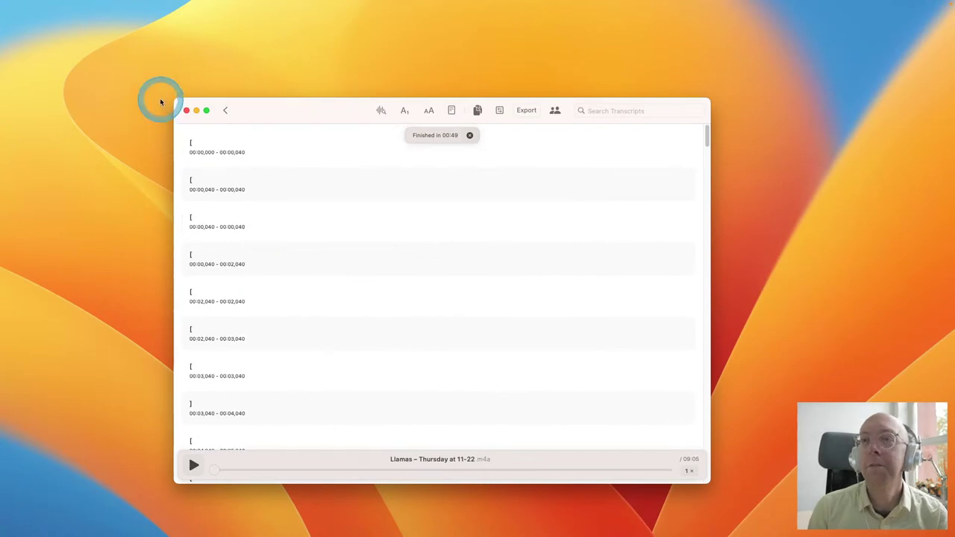
pyautogui.scroll(-4, 262, 224)
pyautogui.scroll(-14, 267, 230)
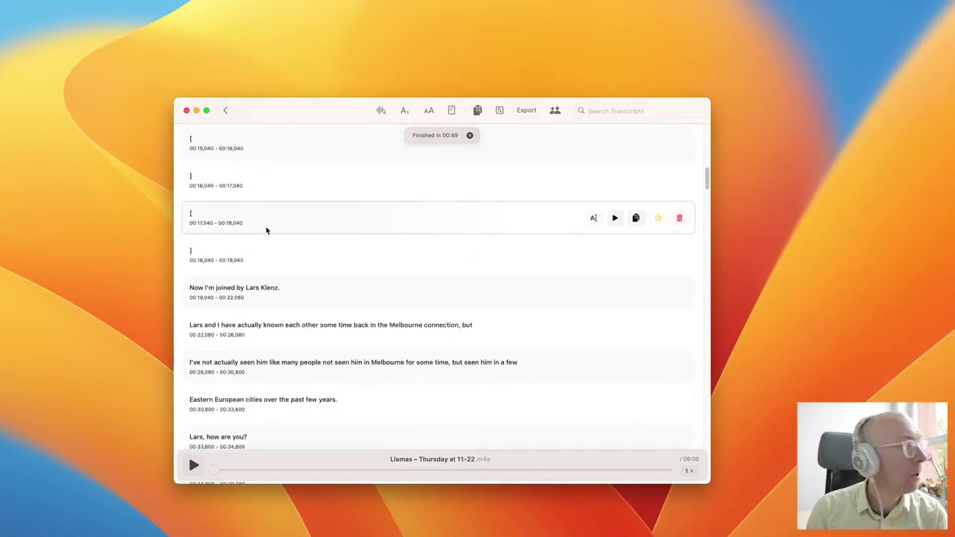
pyautogui.click(197, 326)
pyautogui.click(245, 292)
pyautogui.click(193, 465)
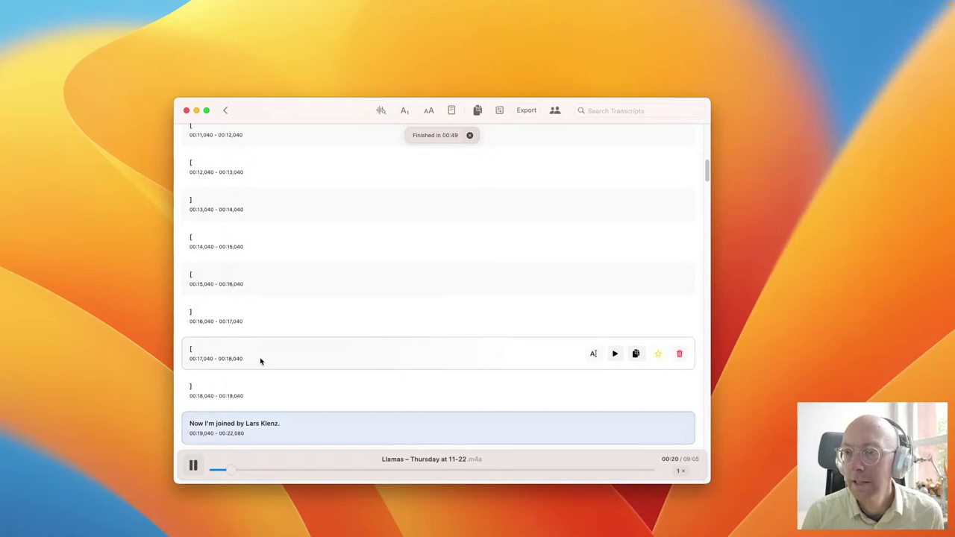
# Pause Llamas playback at 00:38 and select the line introducing the guest.
pyautogui.click(277, 377)
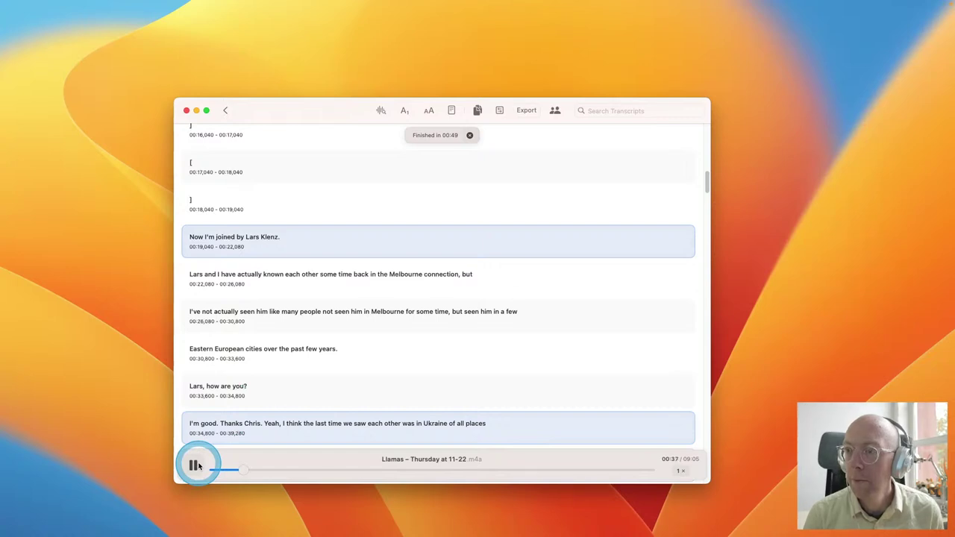
pyautogui.click(241, 408)
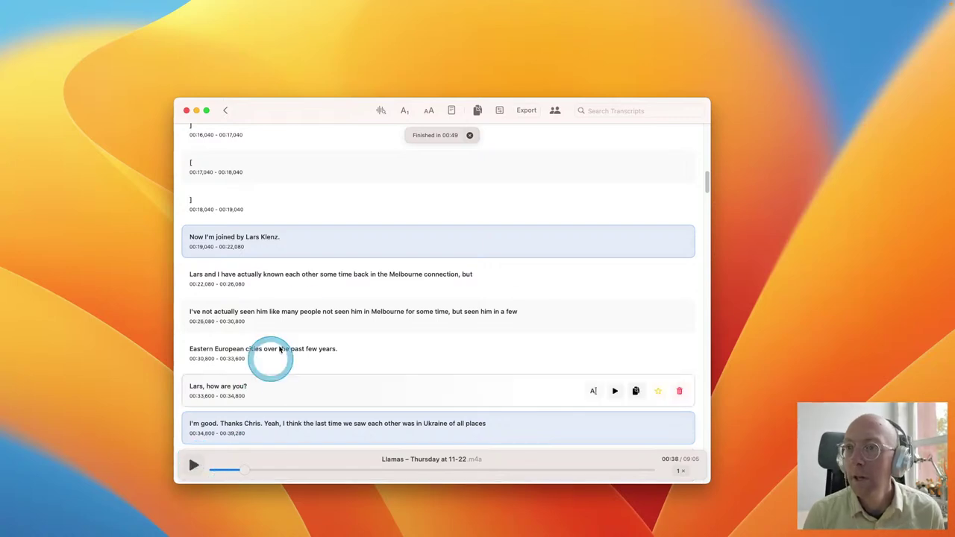
pyautogui.click(300, 313)
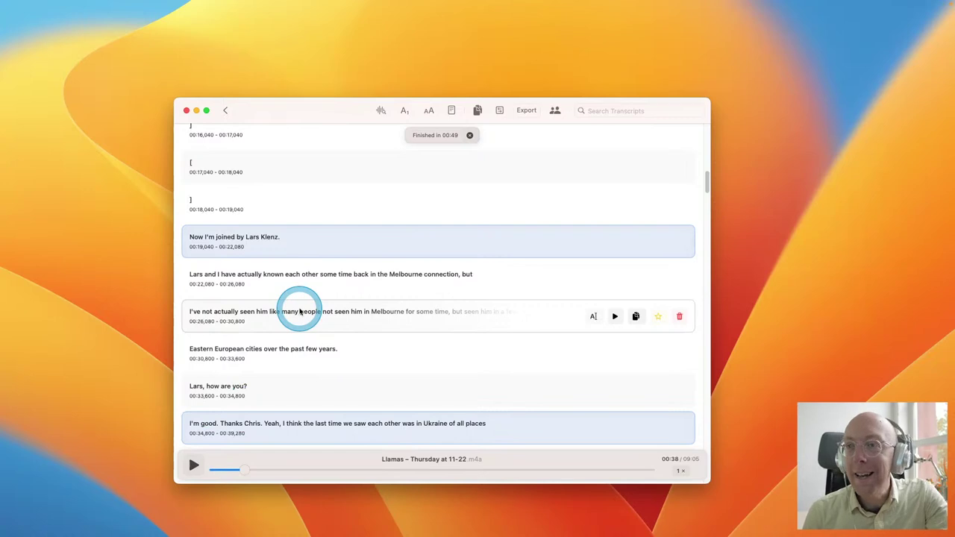
pyautogui.click(415, 330)
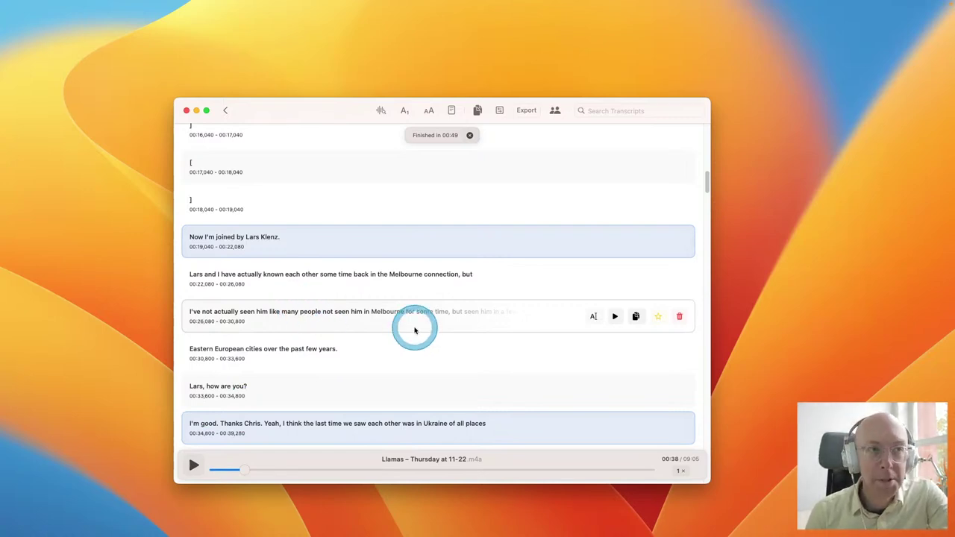
pyautogui.click(259, 222)
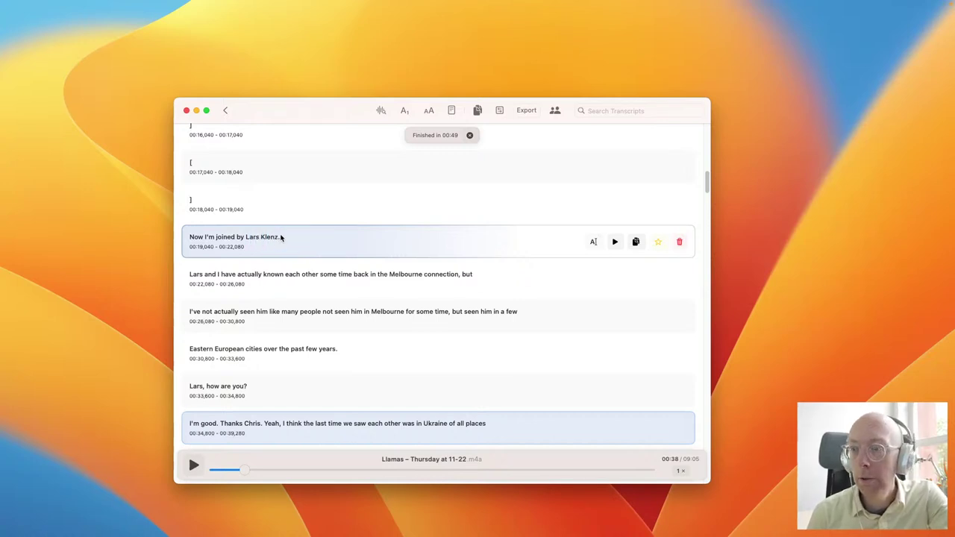
pyautogui.click(281, 239)
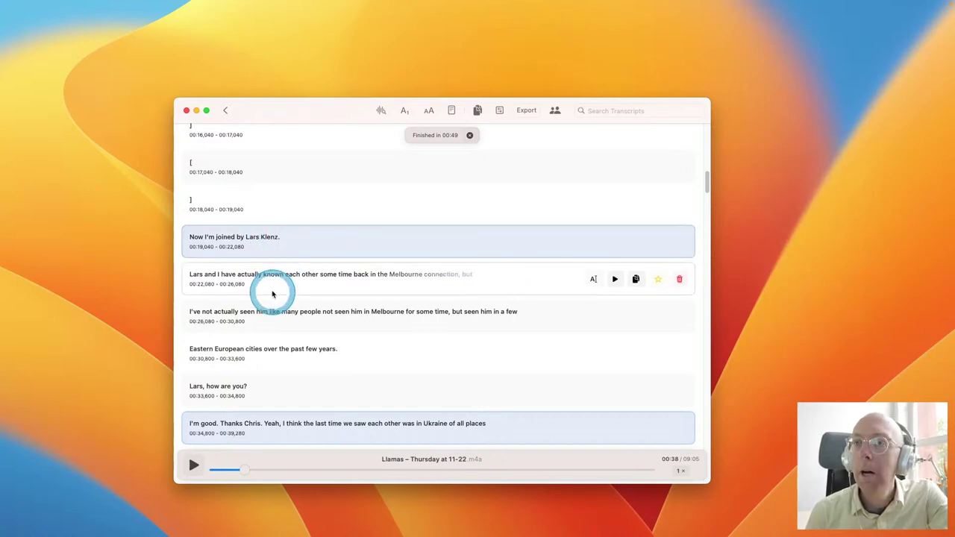
pyautogui.click(242, 202)
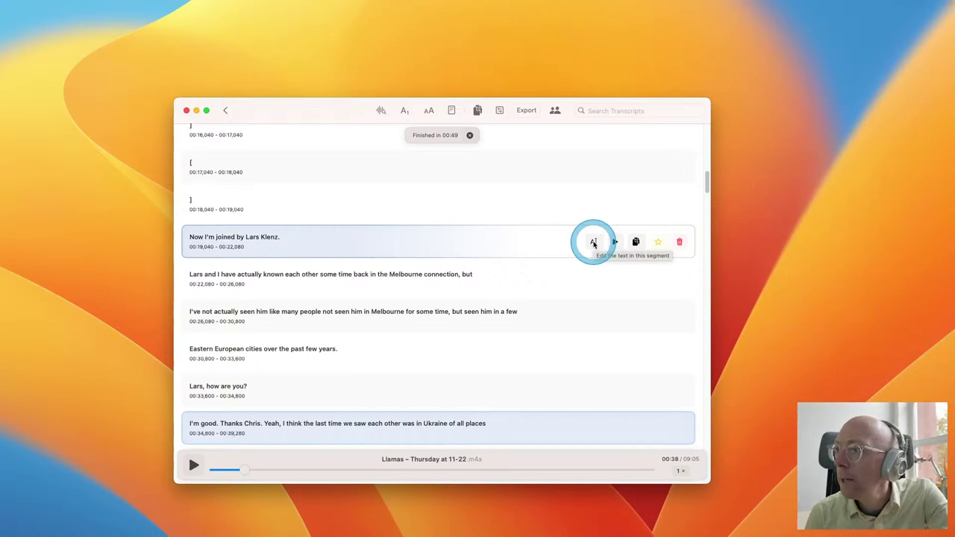
# Edit the 00:19,040 segment, replacing the guest's misspelled surname with the correct spelling.
pyautogui.click(593, 242)
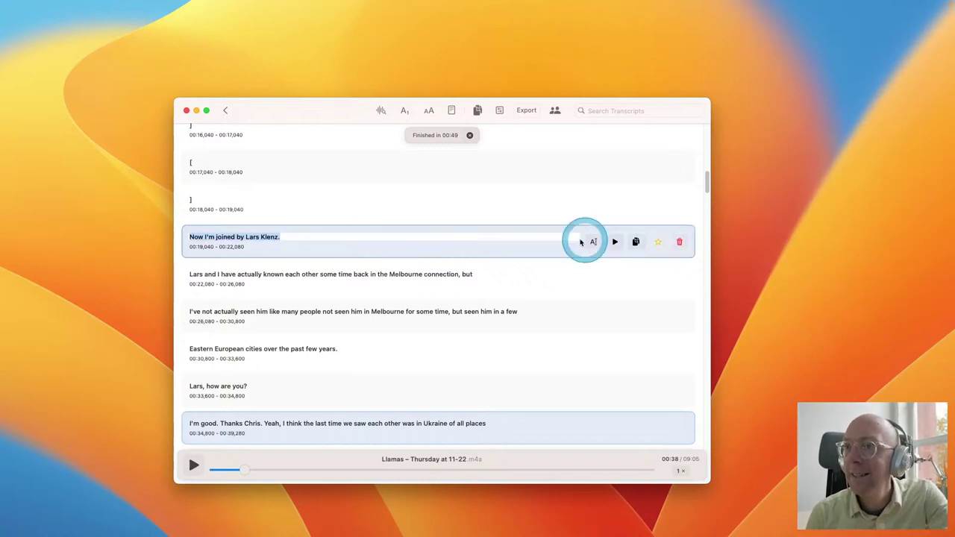
pyautogui.click(302, 237)
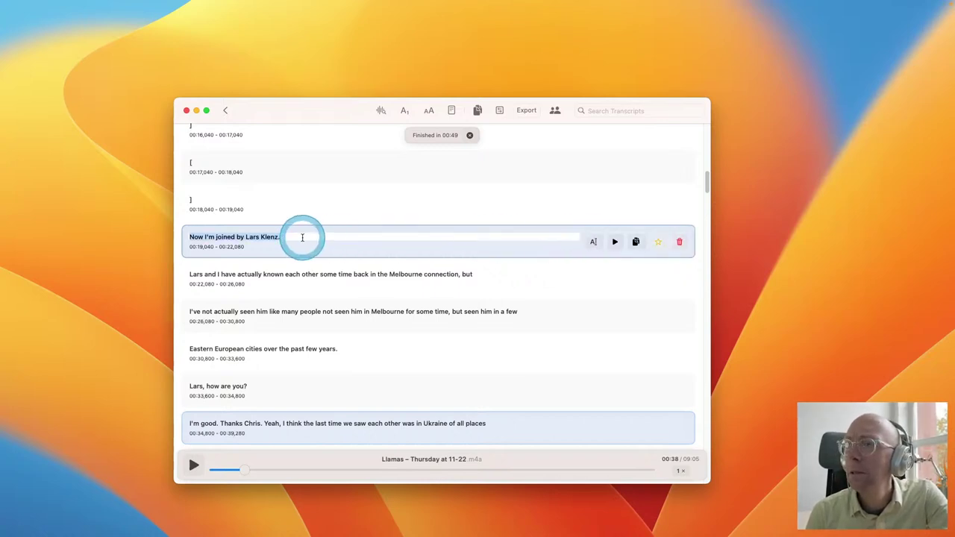
pyautogui.click(302, 237)
pyautogui.doubleClick(268, 238)
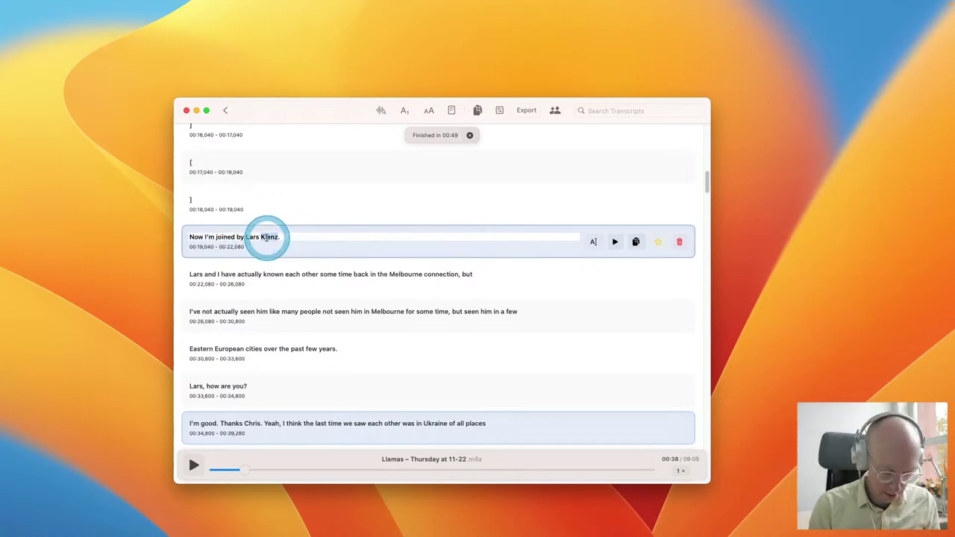
pyautogui.write('Klint')
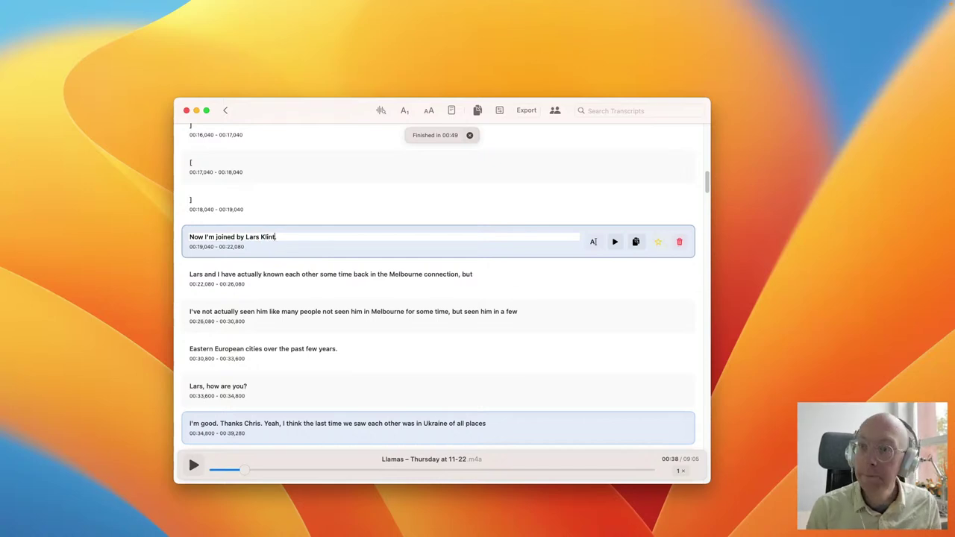
pyautogui.press('Return')
pyautogui.click(275, 251)
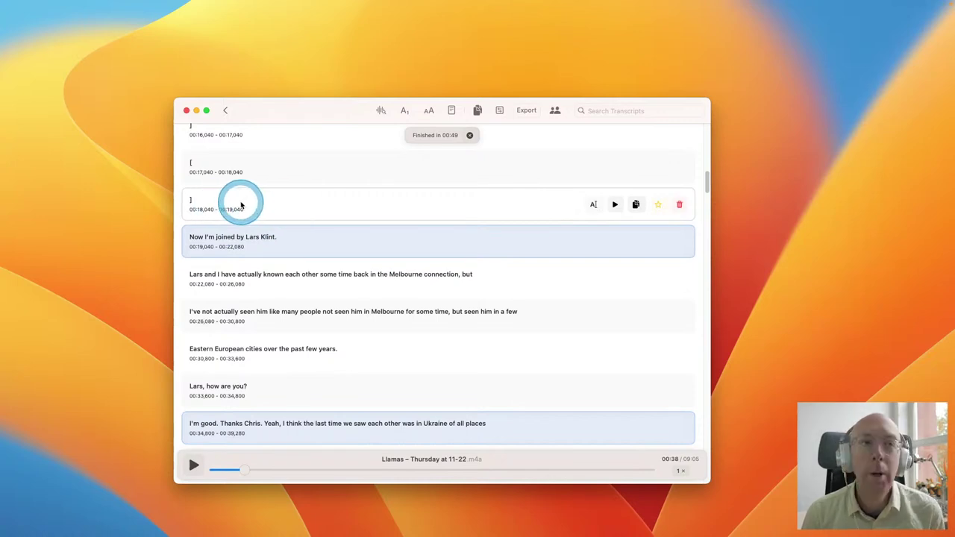
# Select the bracket-only rows from 00:18,040 up to the first transcript row.
pyautogui.click(309, 212)
pyautogui.keyDown('super'); pyautogui.click(272, 172); pyautogui.keyUp('super')
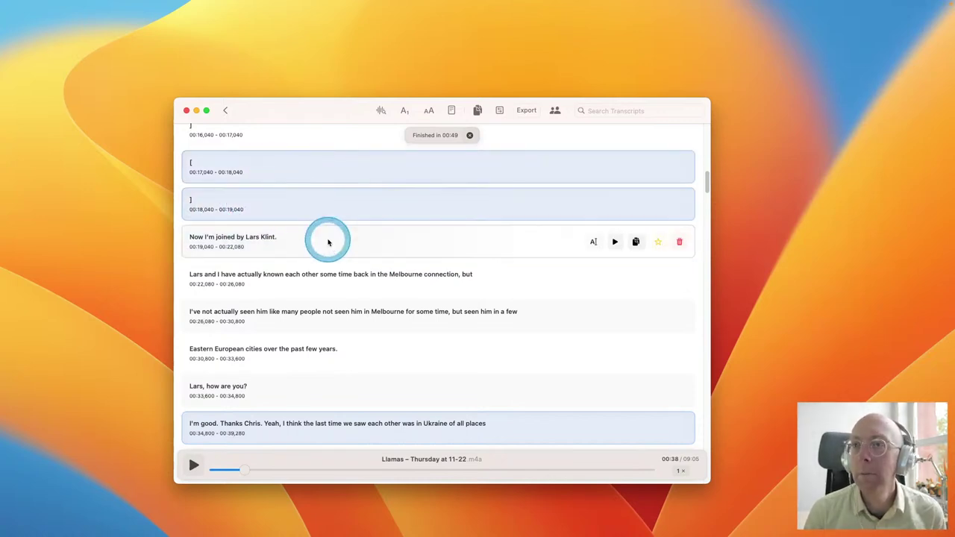
pyautogui.scroll(10, 326, 241)
pyautogui.scroll(3, 326, 241)
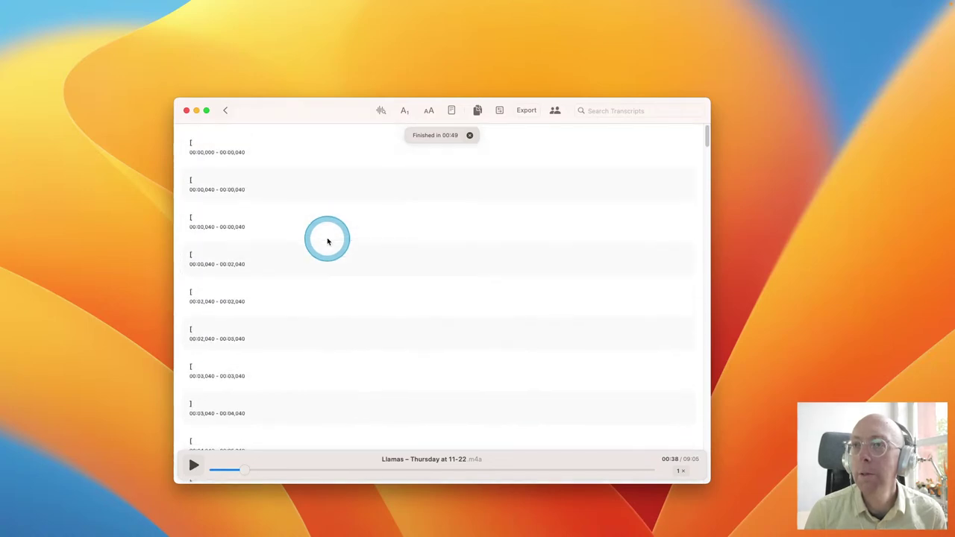
pyautogui.keyDown('shift'); pyautogui.click(249, 132); pyautogui.keyUp('shift')
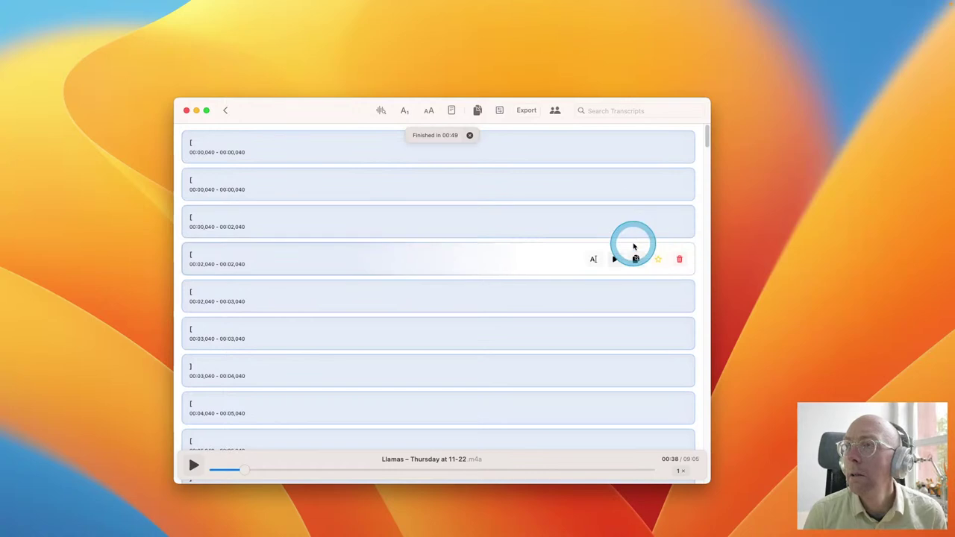
pyautogui.scroll(-7, 634, 246)
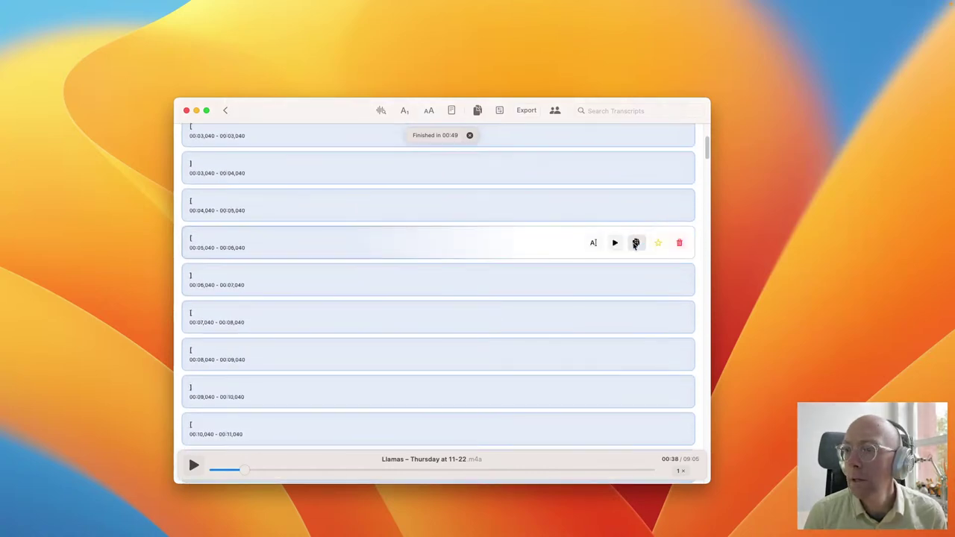
pyautogui.scroll(-5, 633, 244)
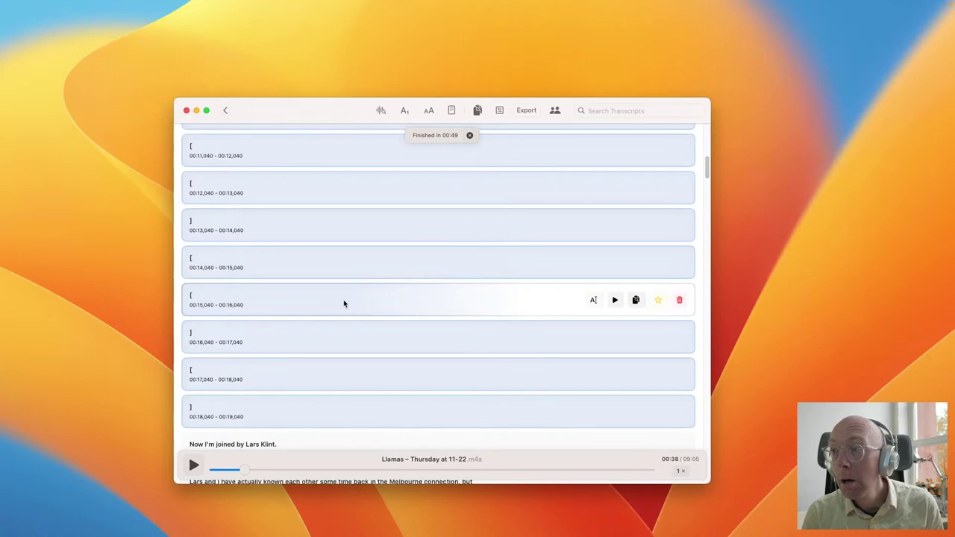
pyautogui.scroll(12, 388, 298)
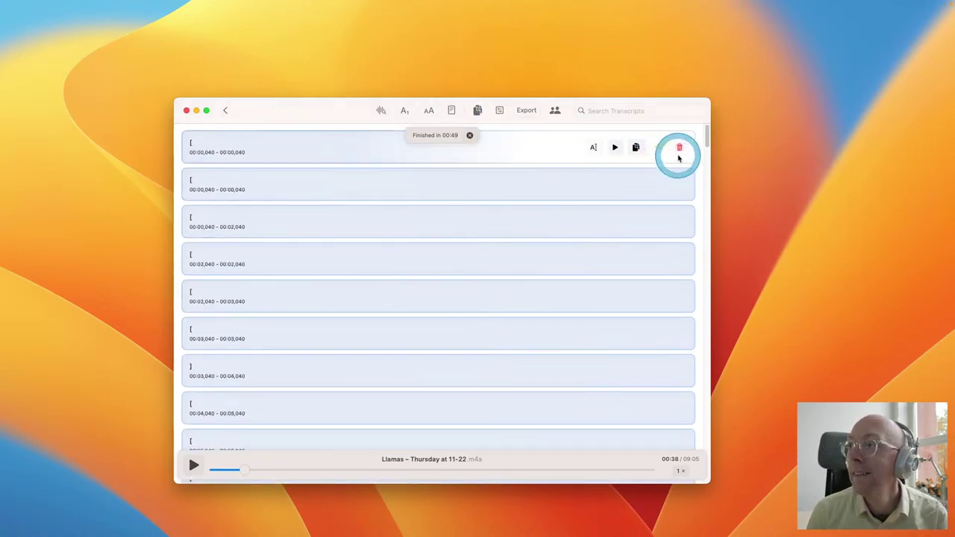
# Delete the empty leading segments one by one until the guest introduction opens the transcript.
pyautogui.click(679, 148)
pyautogui.click(679, 148)
pyautogui.click(679, 147)
pyautogui.click(679, 148)
pyautogui.click(679, 148)
pyautogui.click(679, 148)
pyautogui.click(679, 148)
pyautogui.click(679, 147)
pyautogui.click(679, 148)
pyautogui.click(679, 148)
pyautogui.click(679, 147)
pyautogui.click(679, 148)
pyautogui.click(678, 148)
pyautogui.click(678, 147)
pyautogui.click(679, 148)
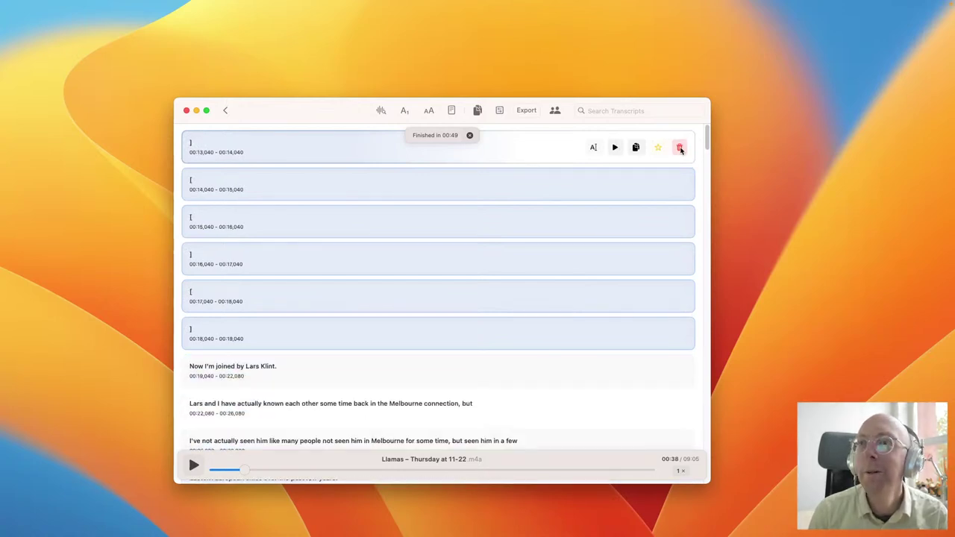
pyautogui.click(679, 148)
pyautogui.click(678, 148)
pyautogui.click(679, 148)
pyautogui.click(678, 148)
pyautogui.click(679, 148)
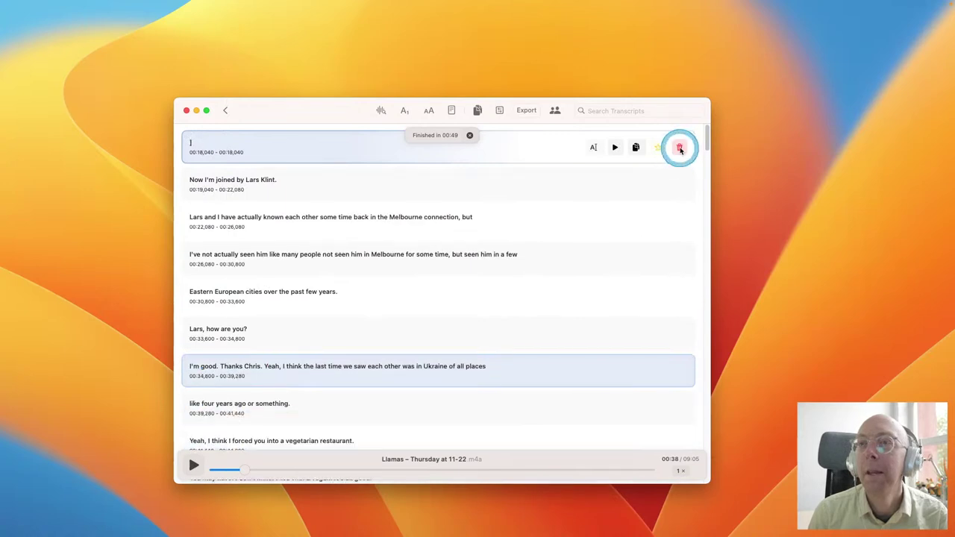
pyautogui.click(679, 148)
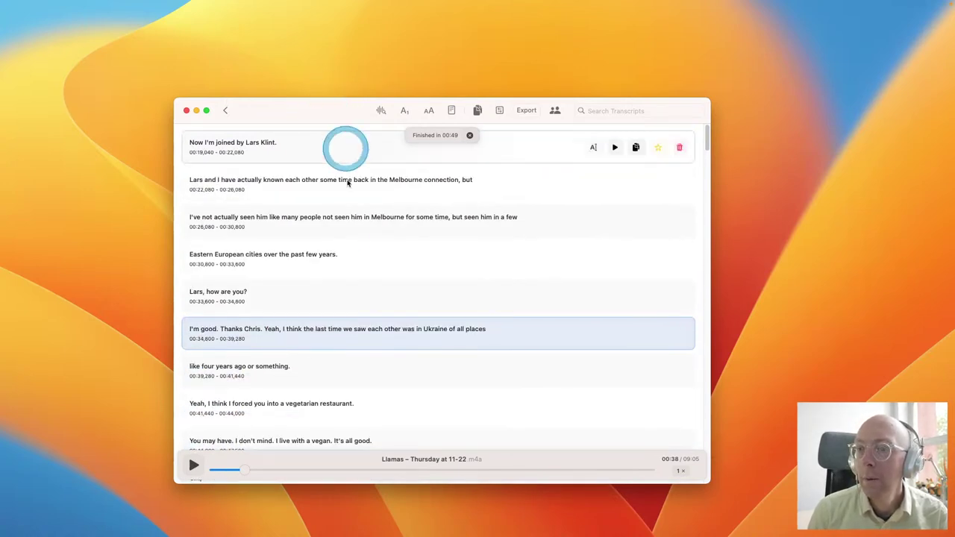
pyautogui.click(379, 112)
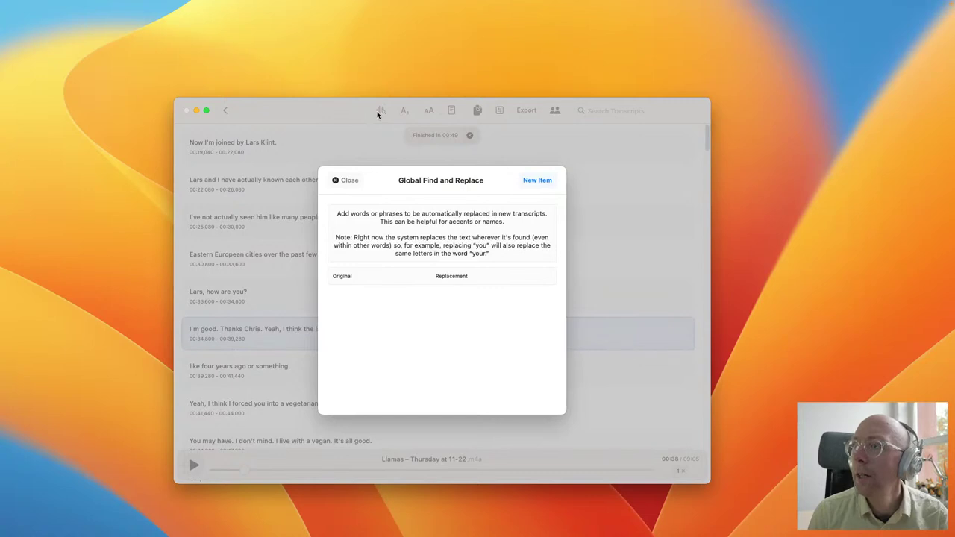
pyautogui.click(336, 181)
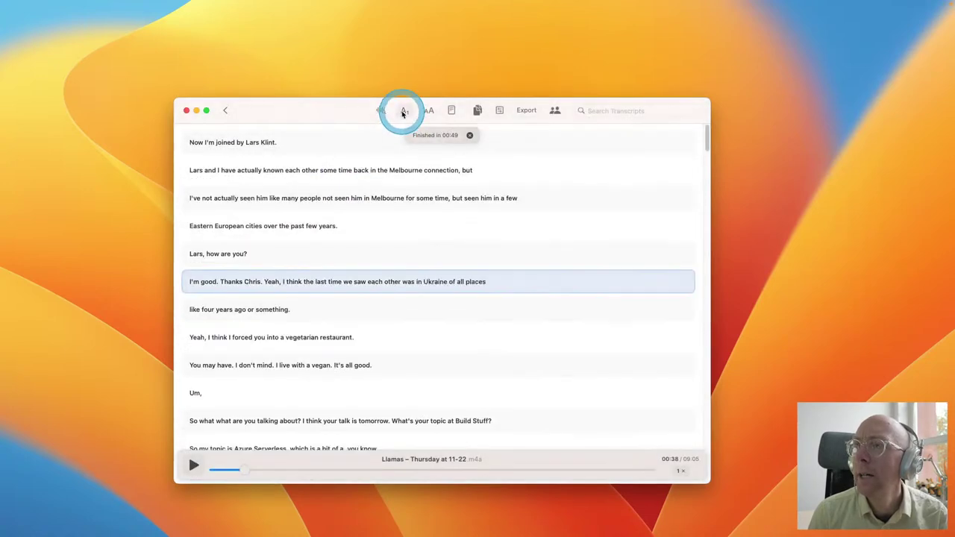
pyautogui.click(403, 112)
pyautogui.click(403, 112)
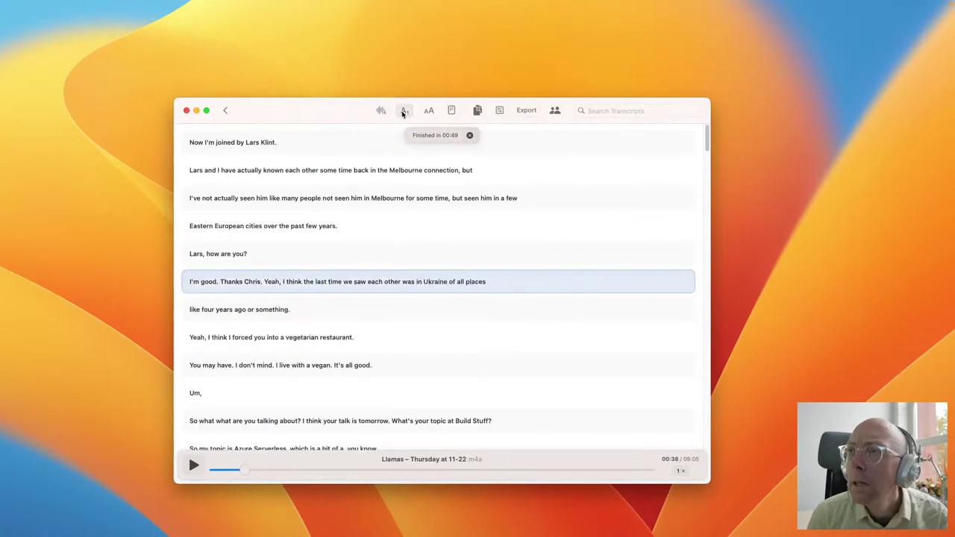
pyautogui.click(403, 113)
pyautogui.click(402, 113)
pyautogui.click(403, 112)
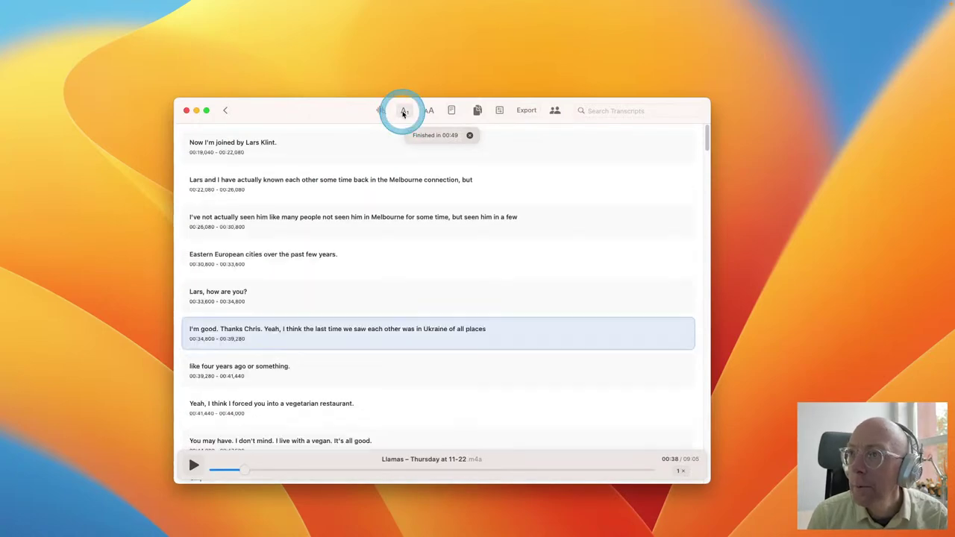
pyautogui.click(428, 111)
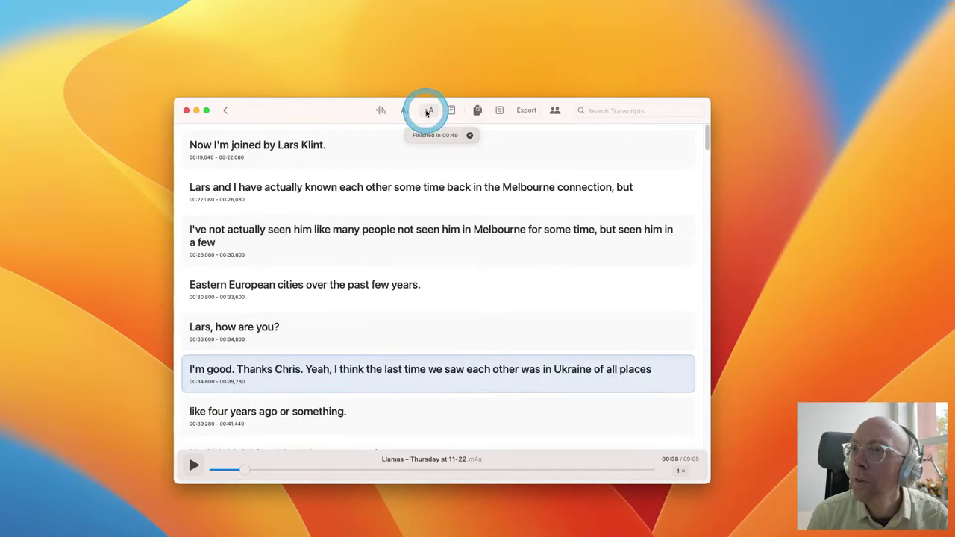
pyautogui.click(427, 112)
pyautogui.click(428, 112)
pyautogui.click(428, 112)
pyautogui.click(452, 111)
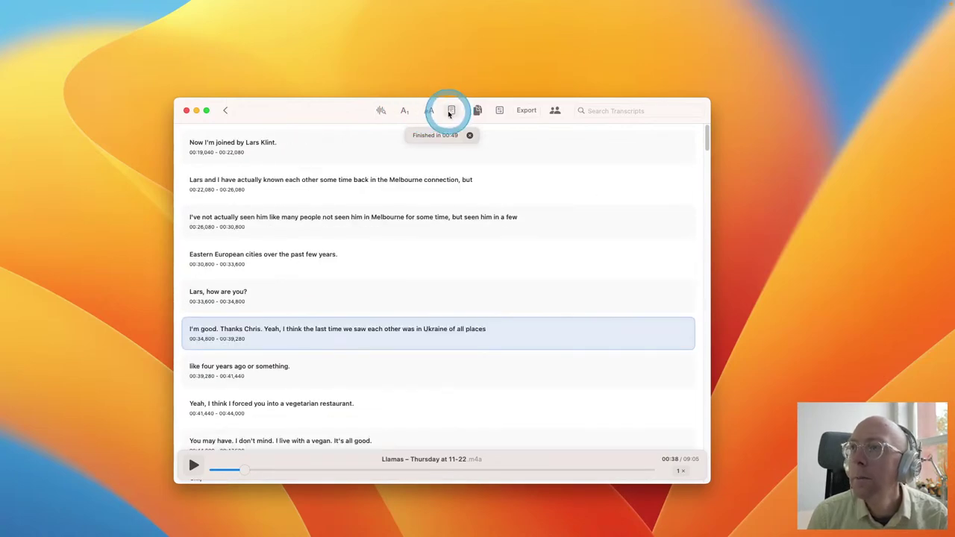
pyautogui.click(450, 111)
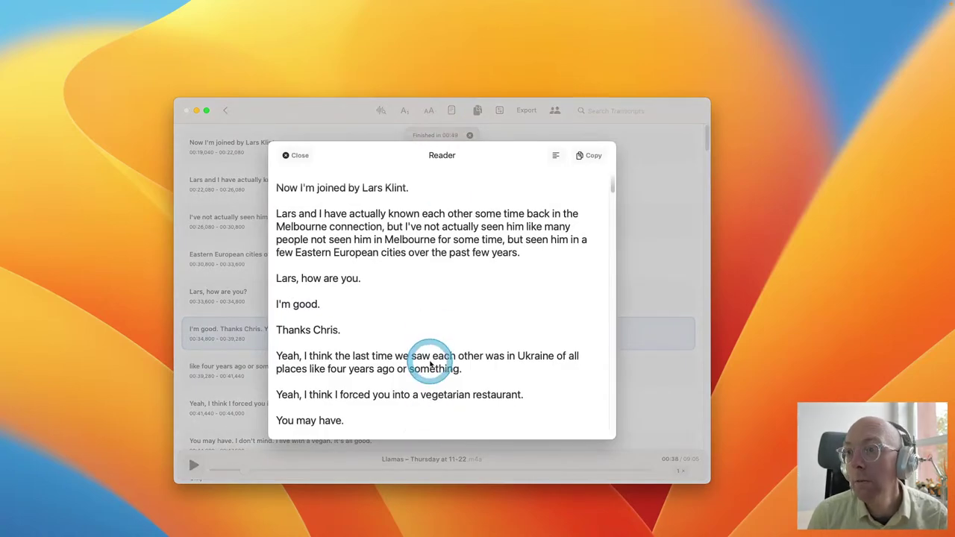
pyautogui.scroll(-1, 440, 320)
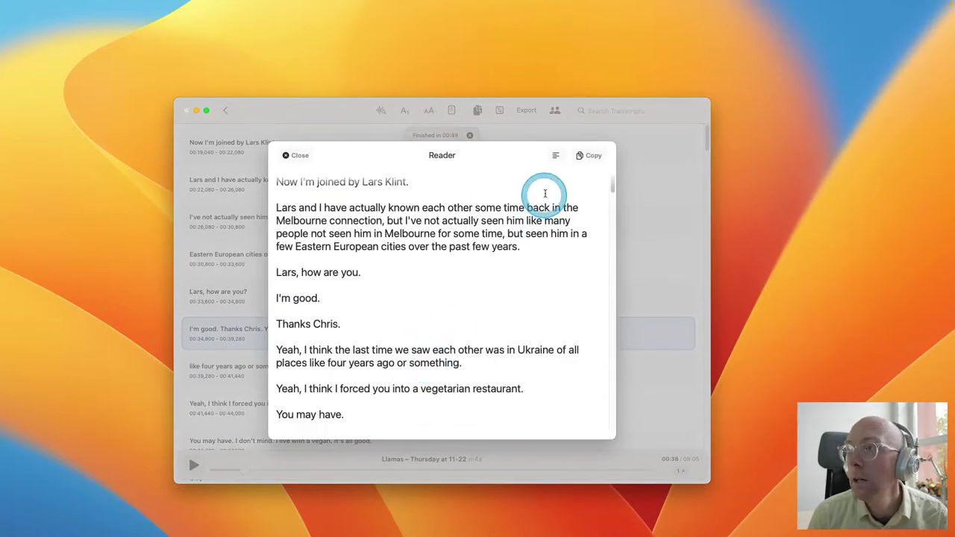
pyautogui.click(555, 156)
pyautogui.click(553, 158)
pyautogui.click(555, 157)
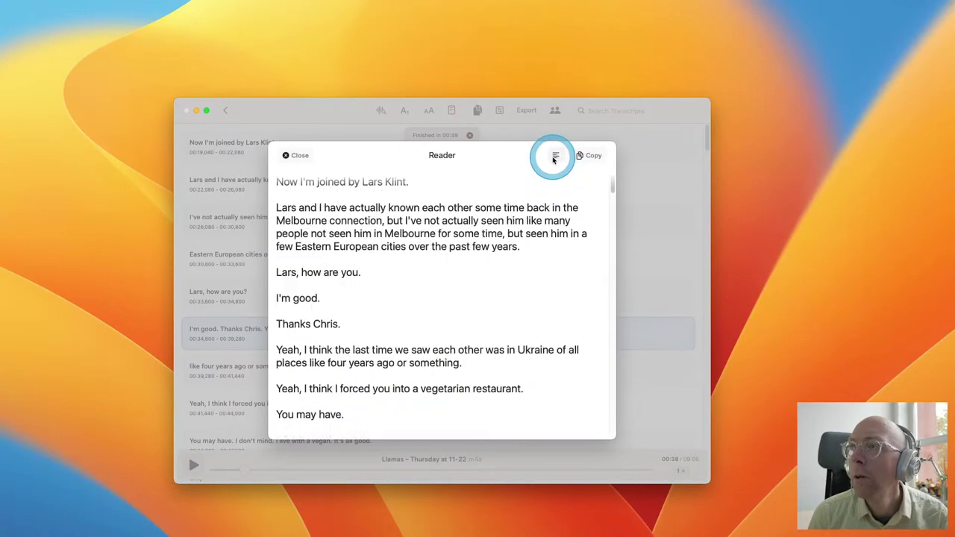
pyautogui.click(553, 158)
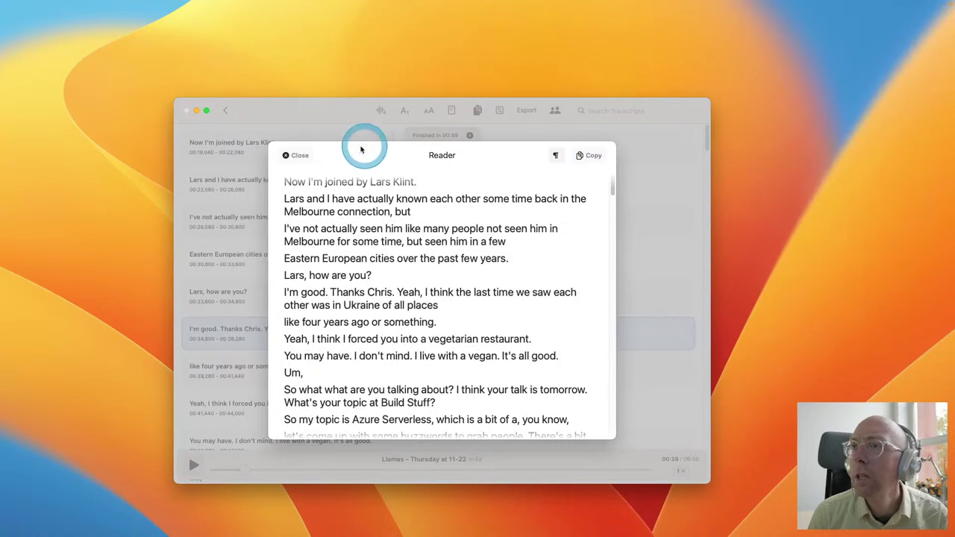
pyautogui.click(285, 155)
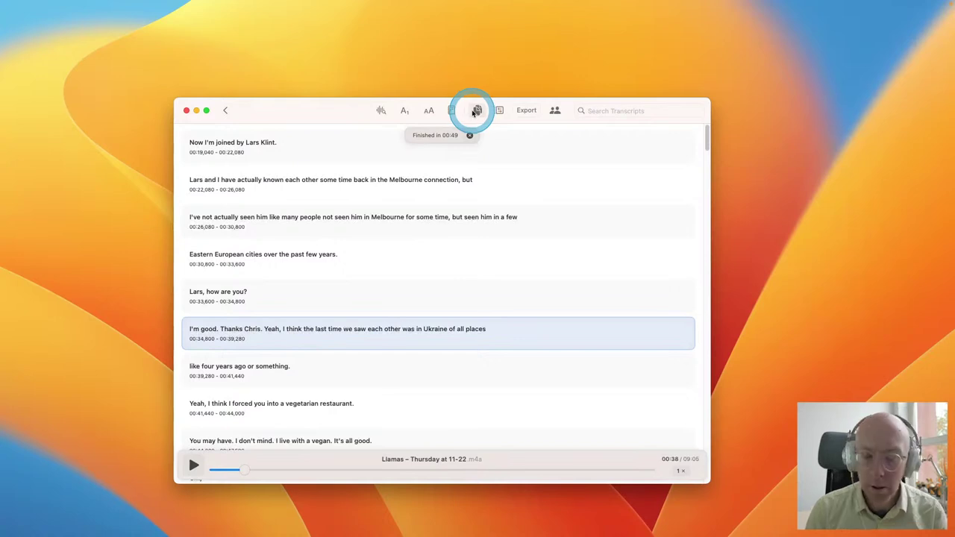
pyautogui.hotkey('alt', 'space')
pyautogui.press('super')
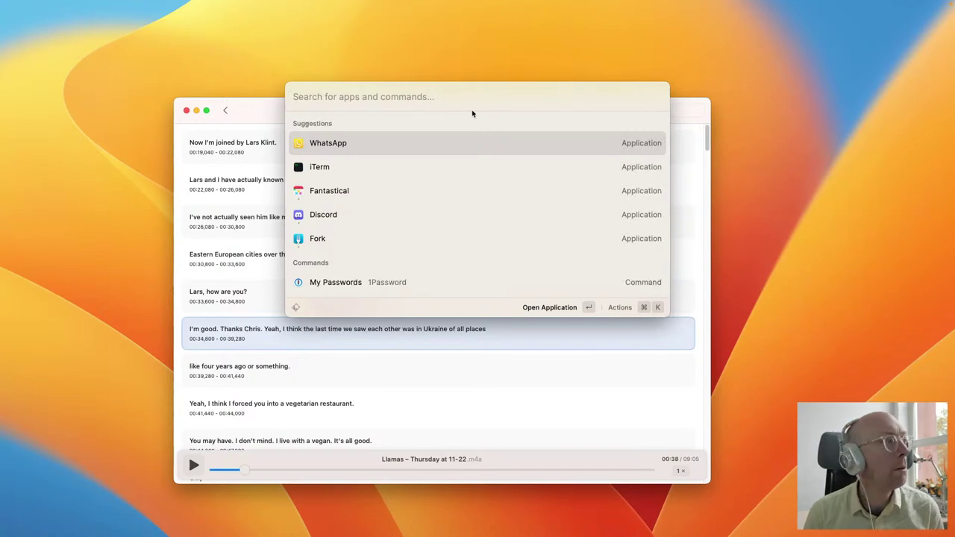
pyautogui.press('Escape')
pyautogui.click(477, 110)
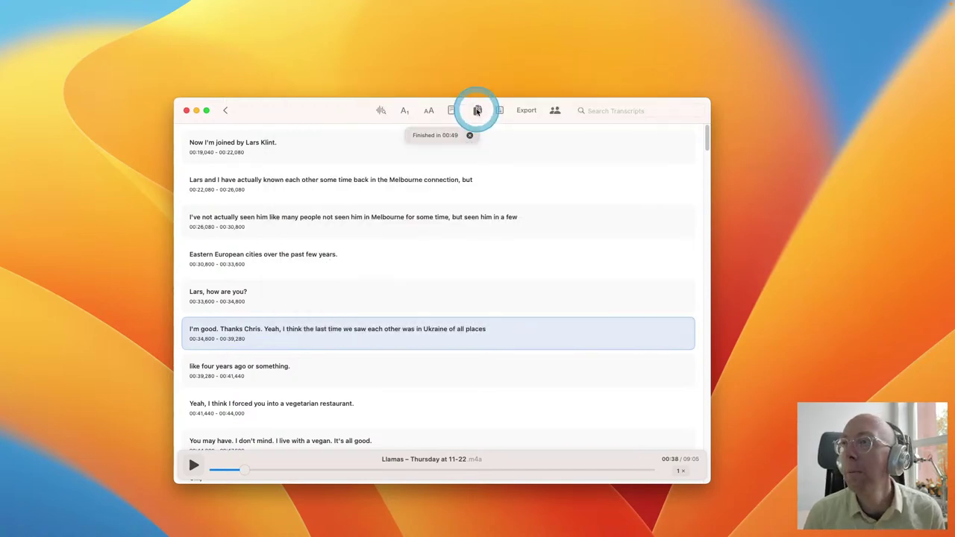
pyautogui.click(500, 112)
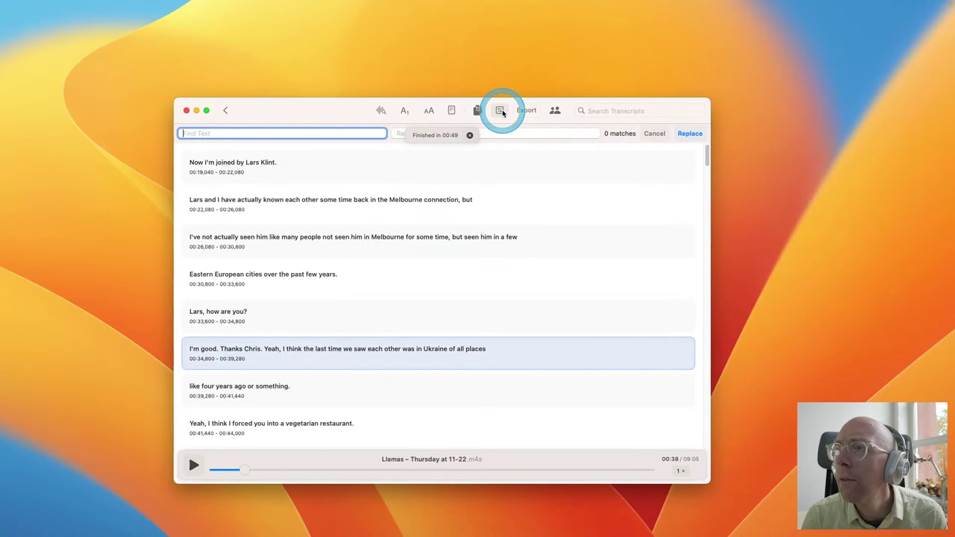
pyautogui.click(654, 133)
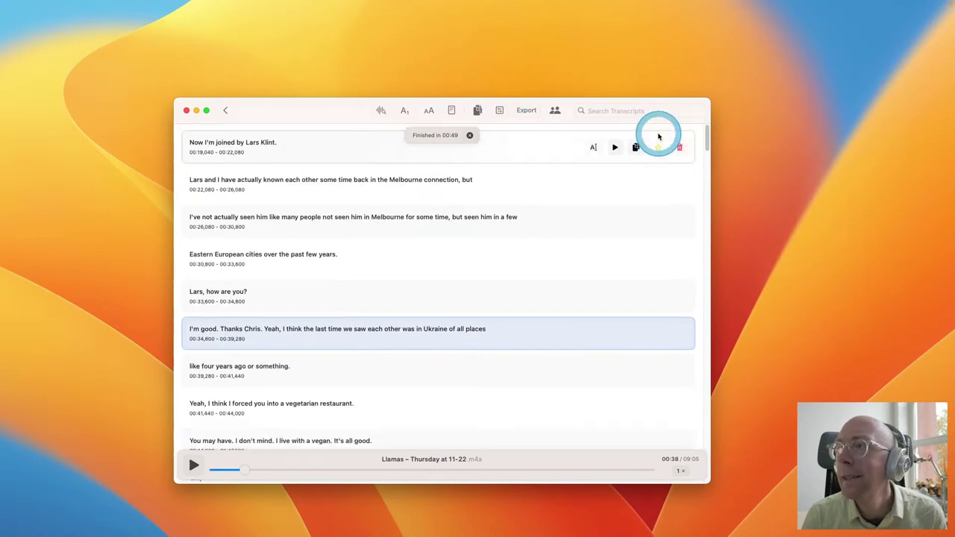
pyautogui.click(526, 111)
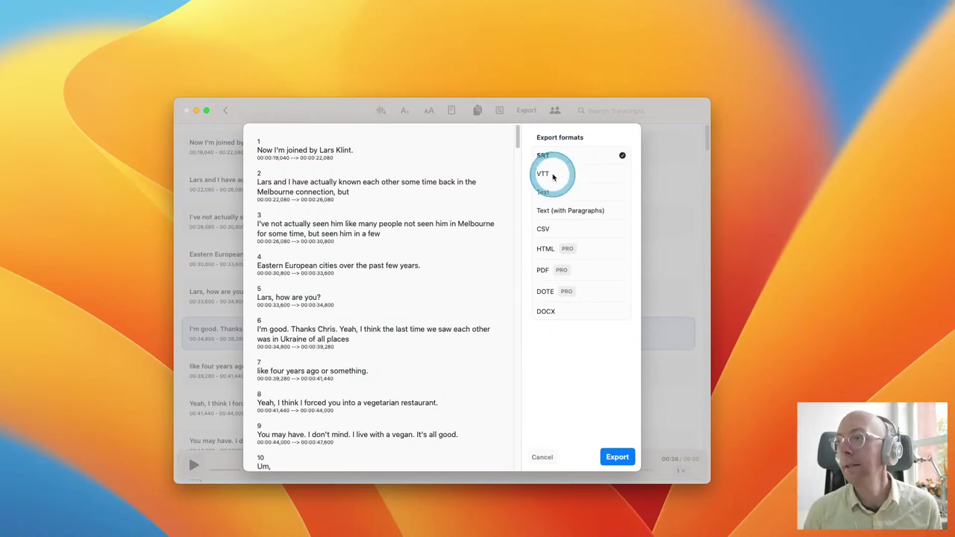
pyautogui.click(542, 457)
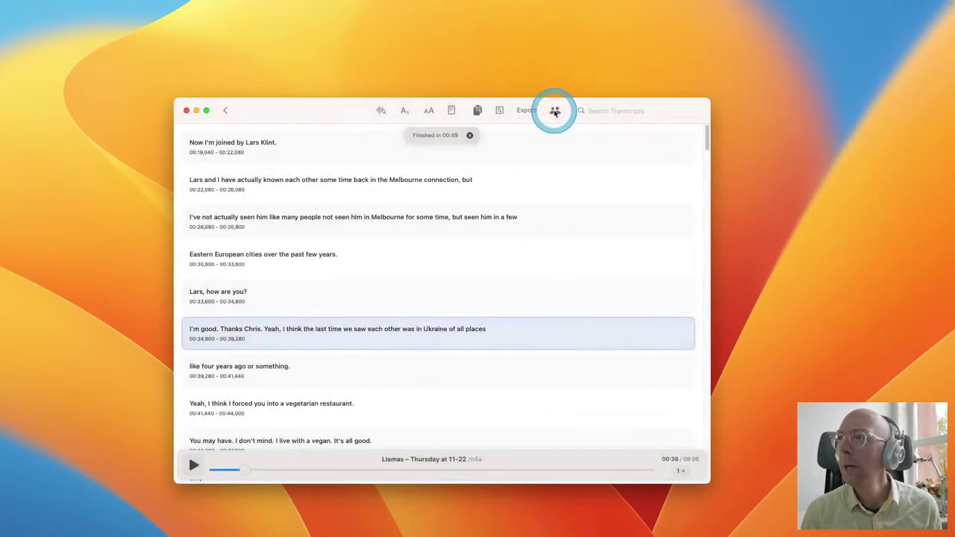
pyautogui.click(555, 110)
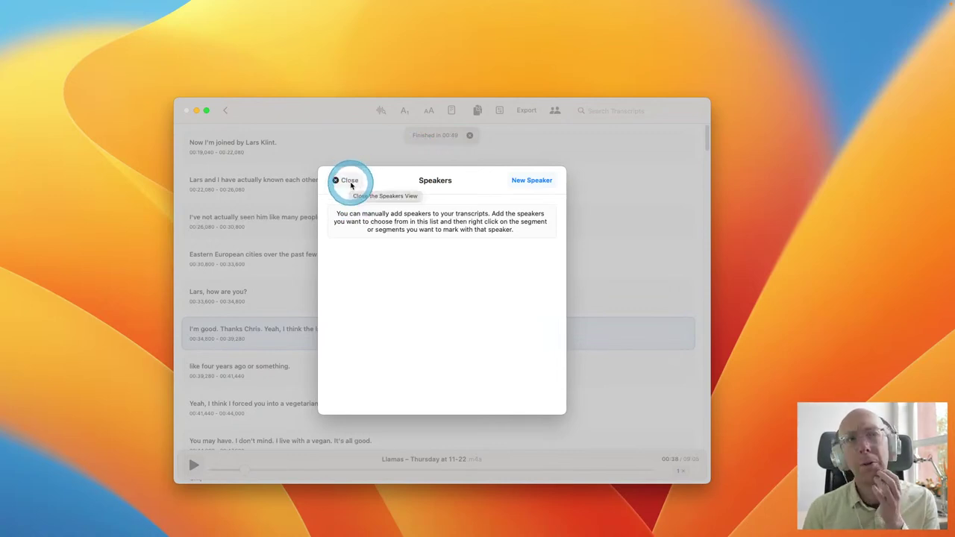
pyautogui.click(349, 184)
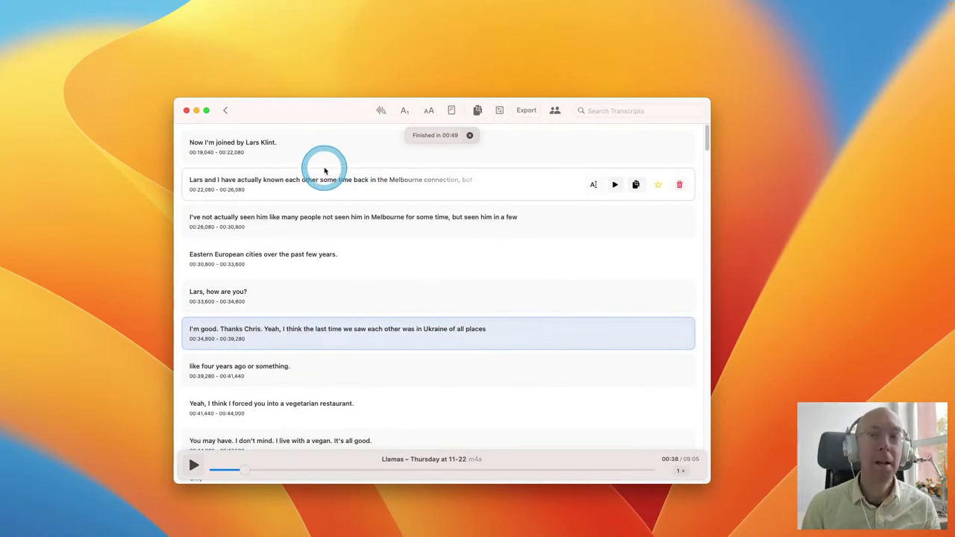
pyautogui.click(231, 117)
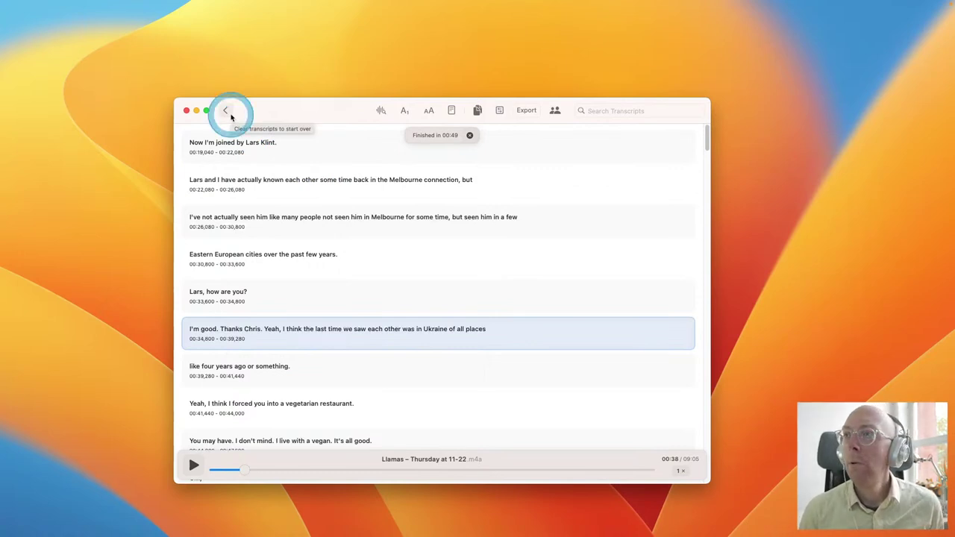
# Clear the transcript and start a new microphone recording, granting microphone access.
pyautogui.click(291, 332)
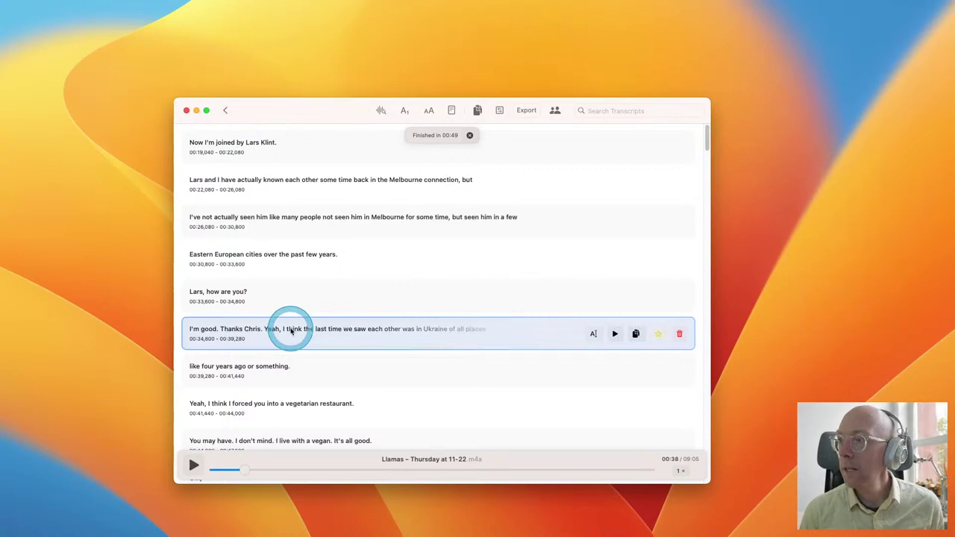
pyautogui.click(226, 111)
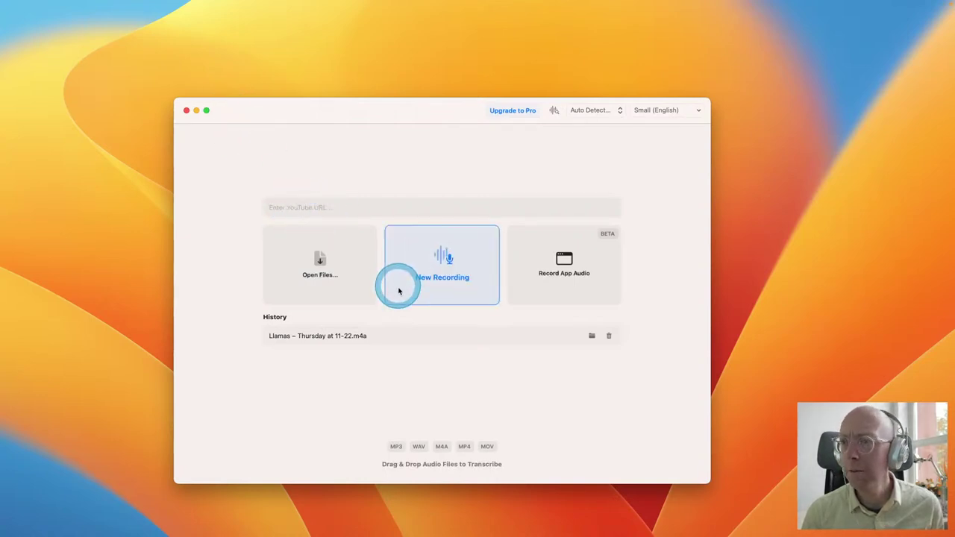
pyautogui.click(452, 280)
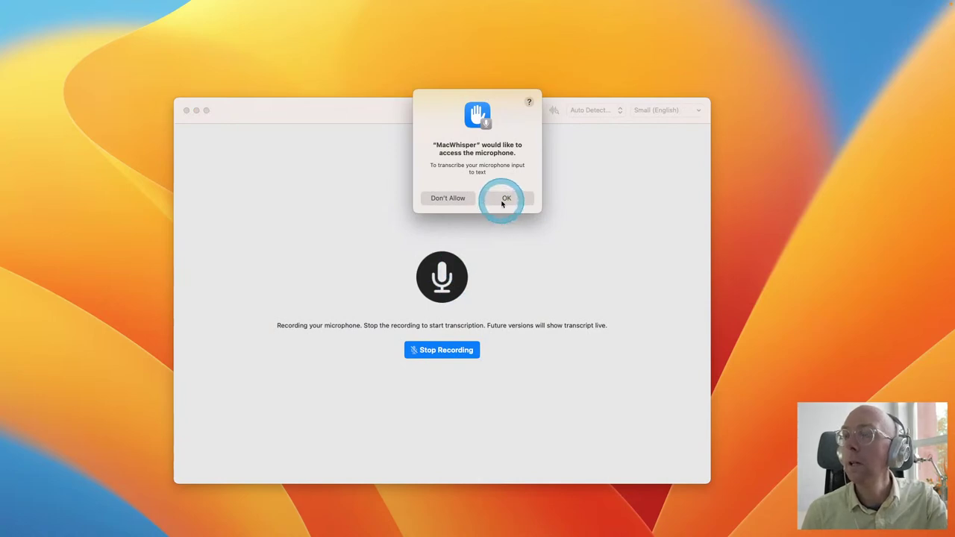
pyautogui.click(502, 202)
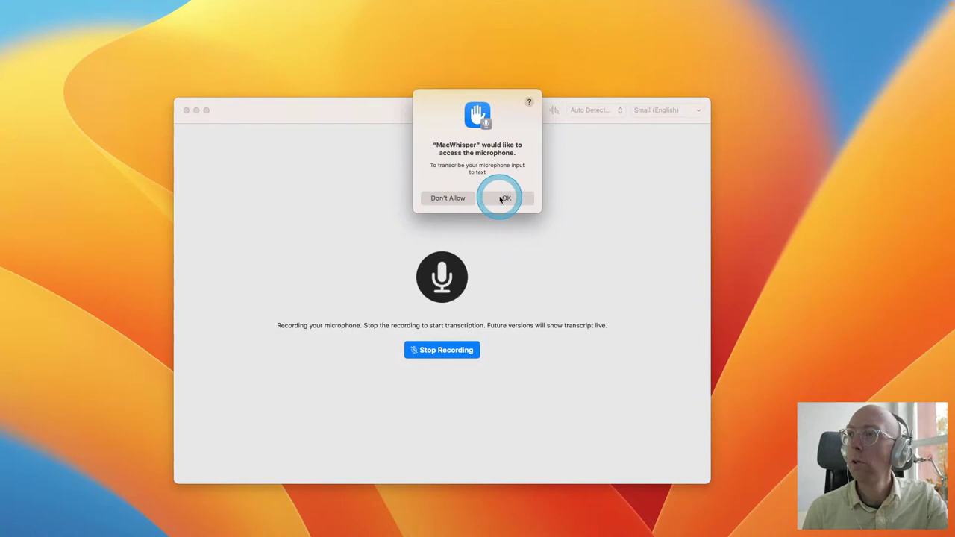
pyautogui.click(488, 228)
pyautogui.click(454, 331)
pyautogui.click(542, 191)
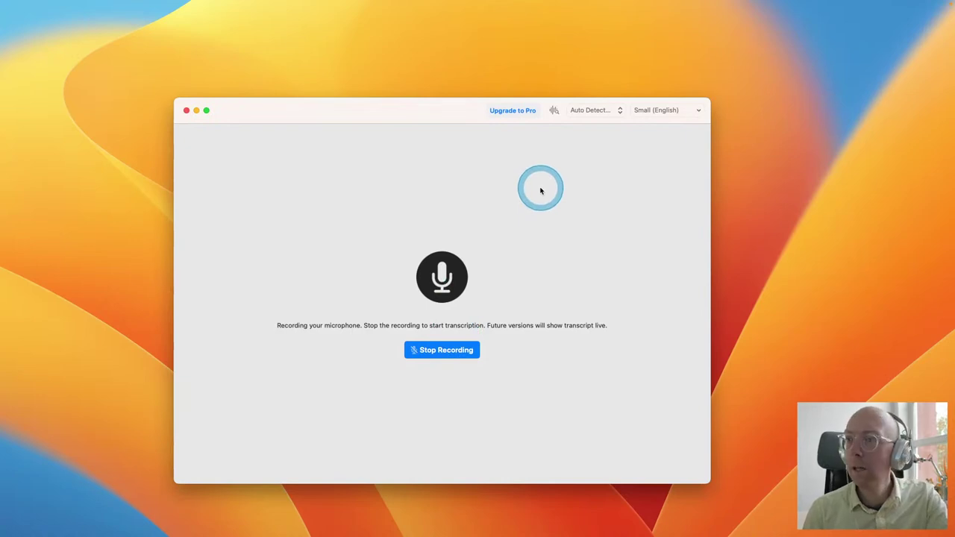
# Check the language choices unchanged, then stop the 20-second recording and transcribe it.
pyautogui.moveTo(536, 189)
pyautogui.mouseDown()
pyautogui.moveTo(552, 116)
pyautogui.moveTo(588, 109)
pyautogui.mouseUp()
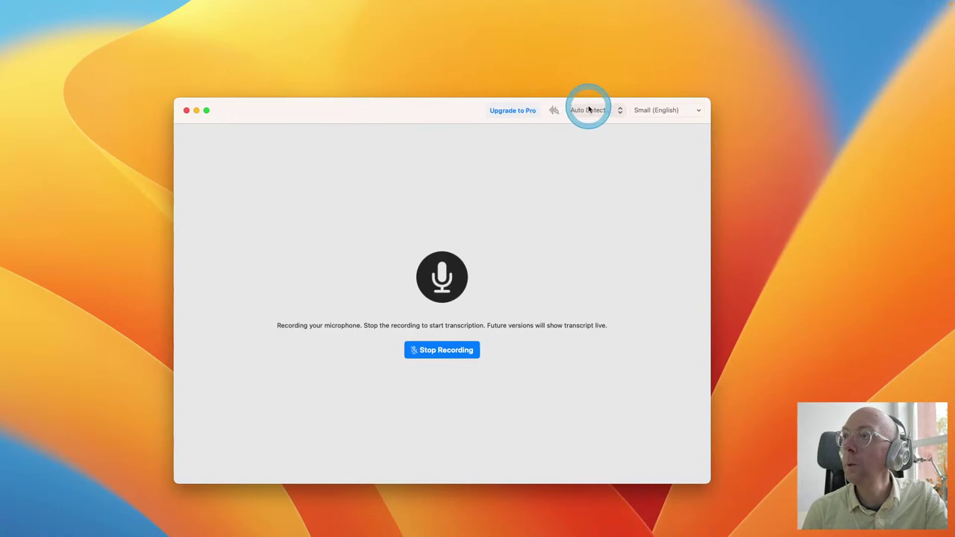
pyautogui.click(588, 109)
pyautogui.click(495, 153)
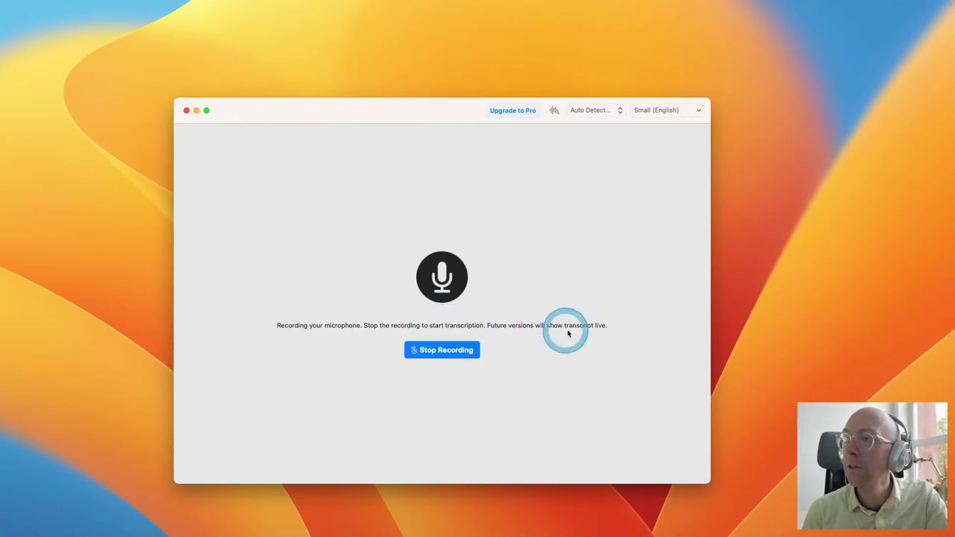
pyautogui.click(473, 351)
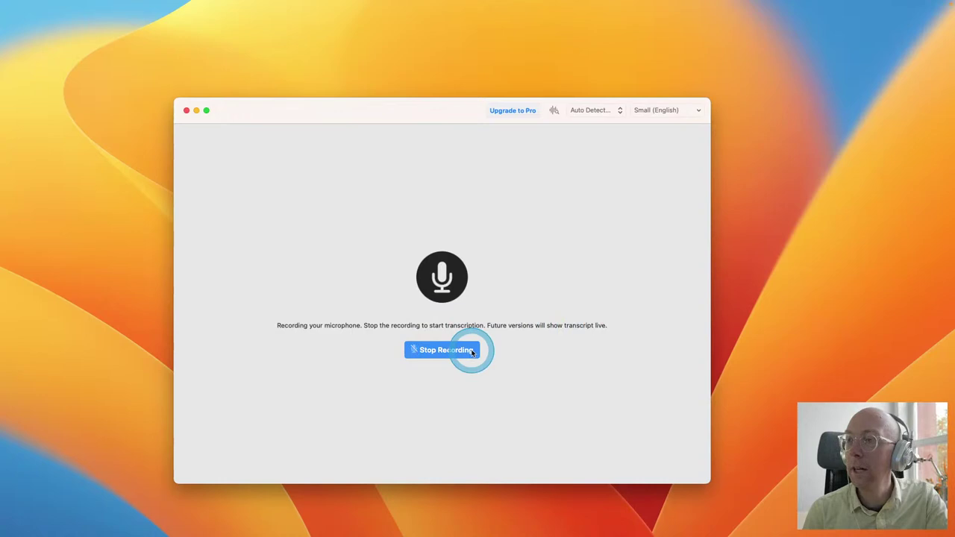
pyautogui.click(431, 351)
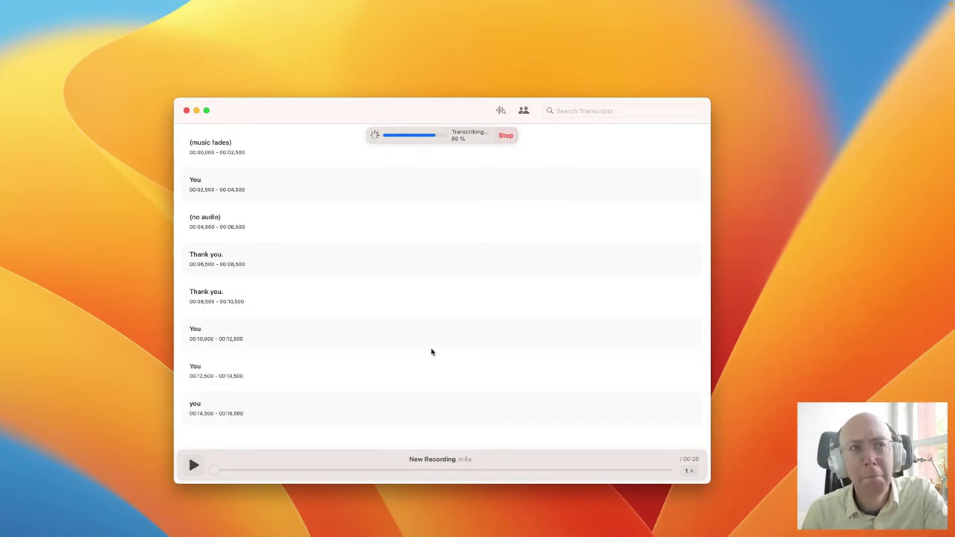
pyautogui.click(431, 348)
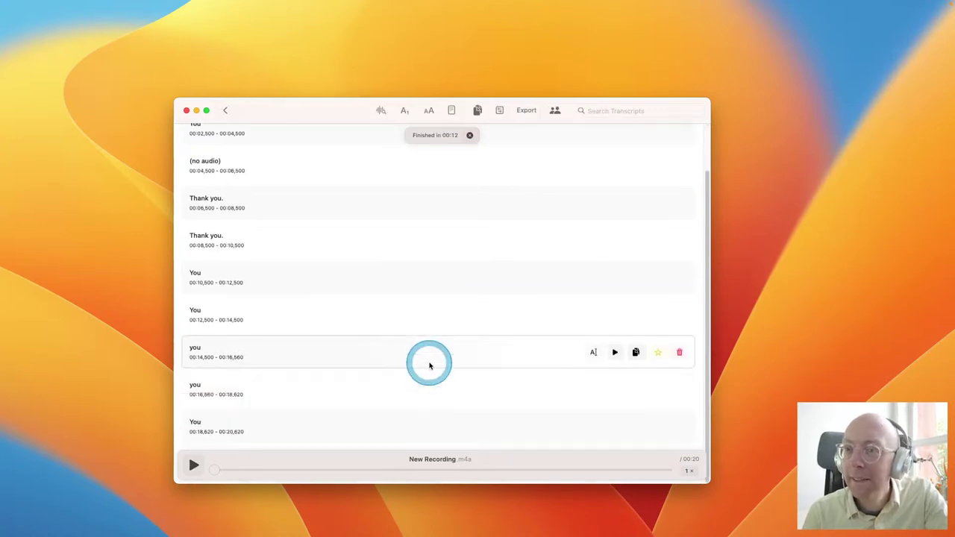
pyautogui.click(428, 365)
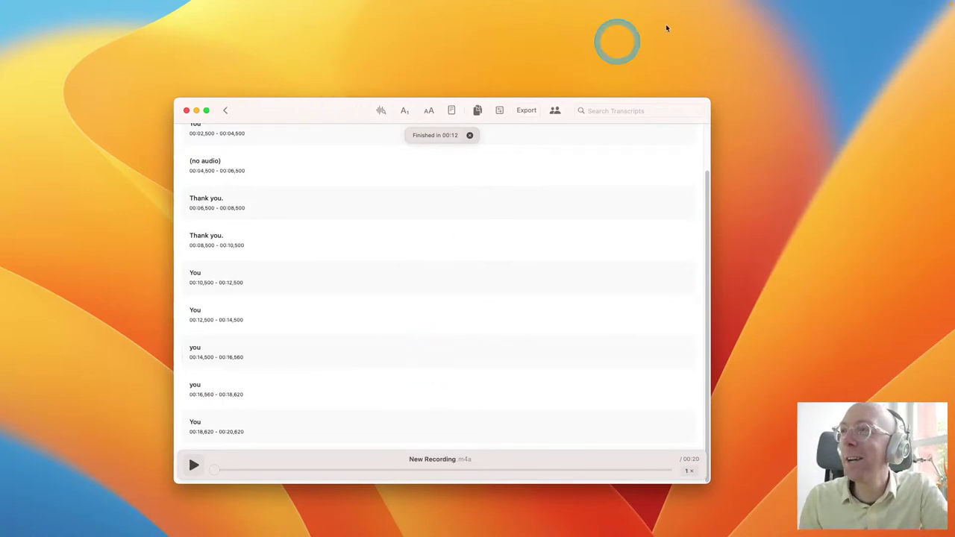
# Switch the system sound output to Yeti Stereo Microphone in Control Center.
pyautogui.click(887, 5)
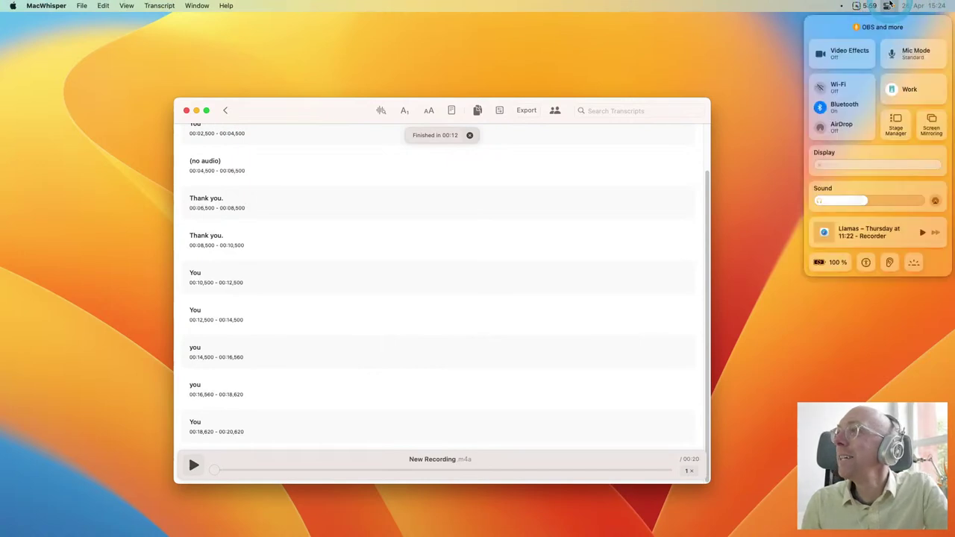
pyautogui.moveTo(875, 172); pyautogui.dragTo(862, 191)
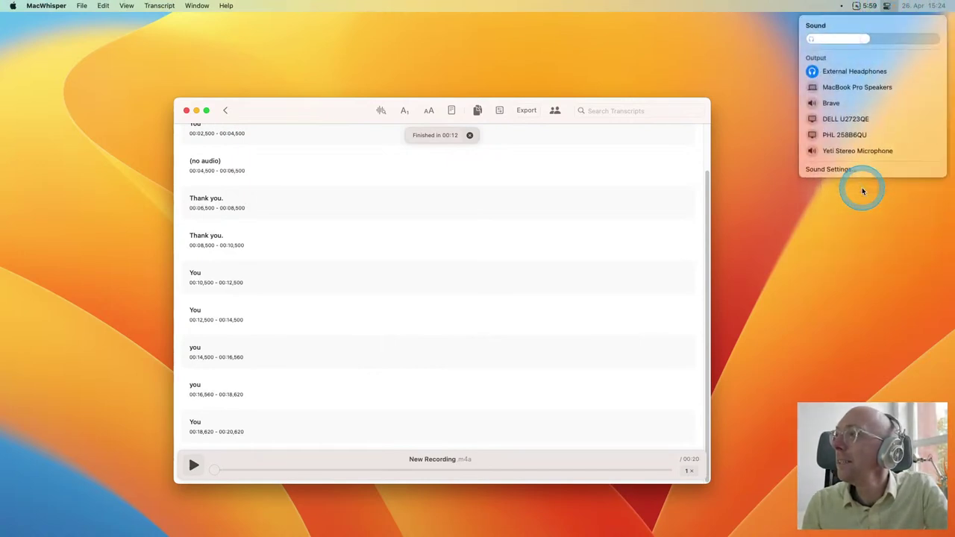
pyautogui.click(862, 151)
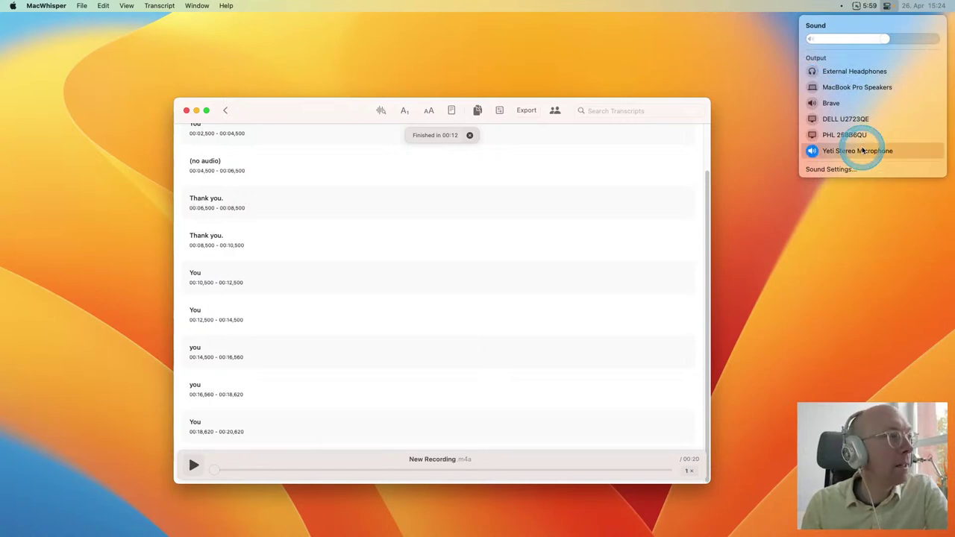
pyautogui.click(320, 109)
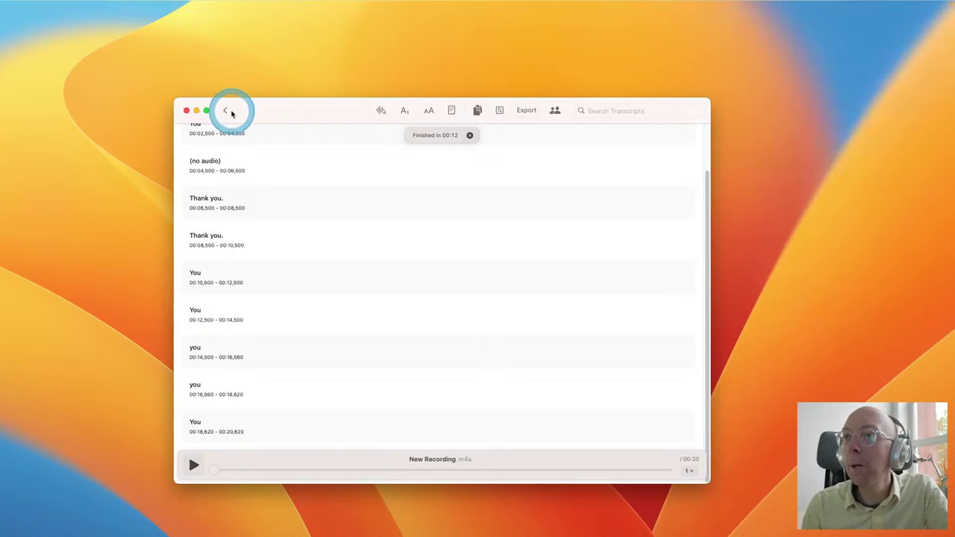
# Make and stop a quick test microphone recording, then go back to the start screen.
pyautogui.click(227, 111)
pyautogui.click(486, 266)
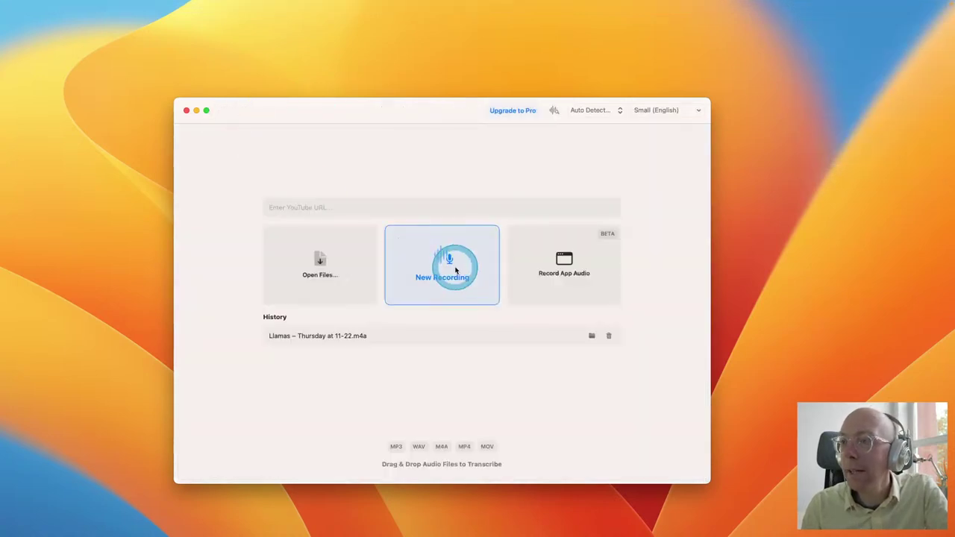
pyautogui.click(449, 350)
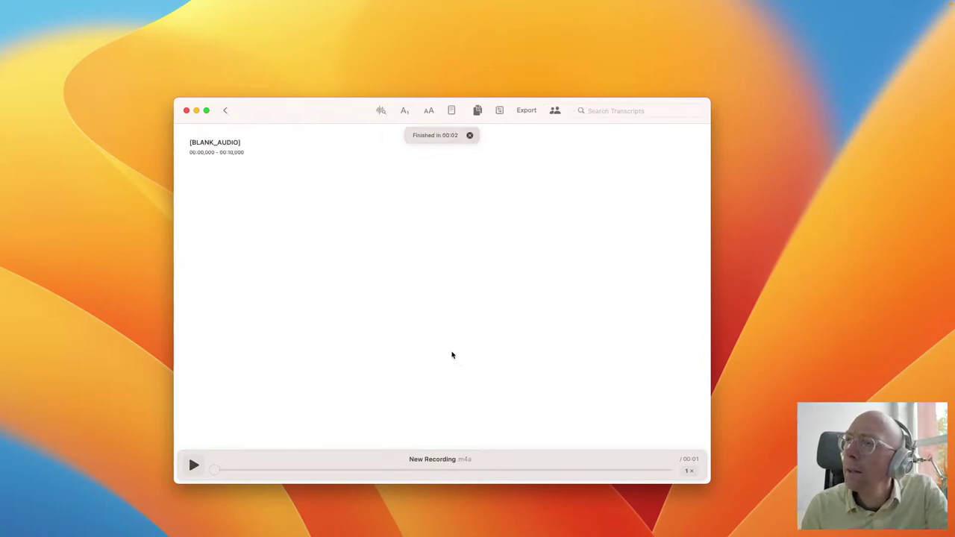
pyautogui.click(452, 355)
pyautogui.click(226, 110)
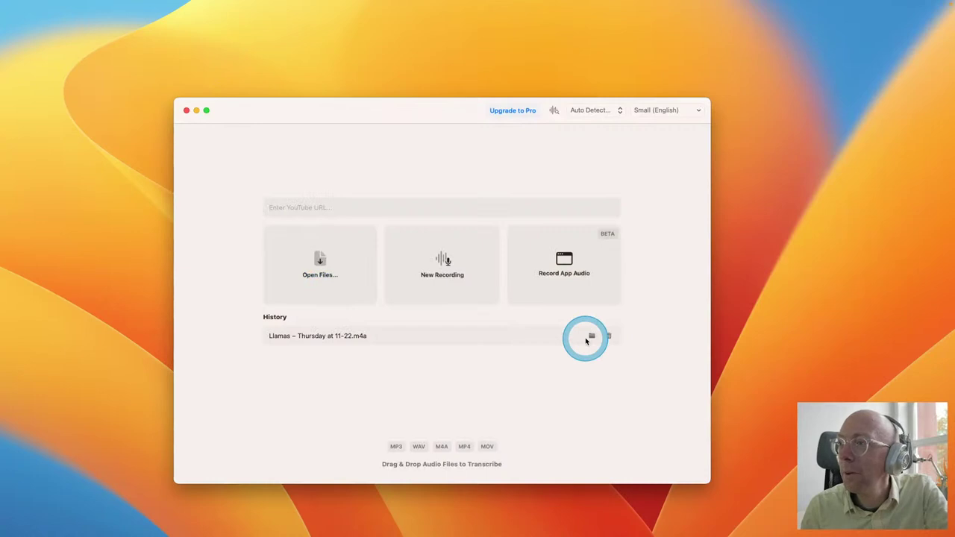
# Record a second 10-second clip, which transcribes only as [BLANK_AUDIO], and return home.
pyautogui.click(450, 264)
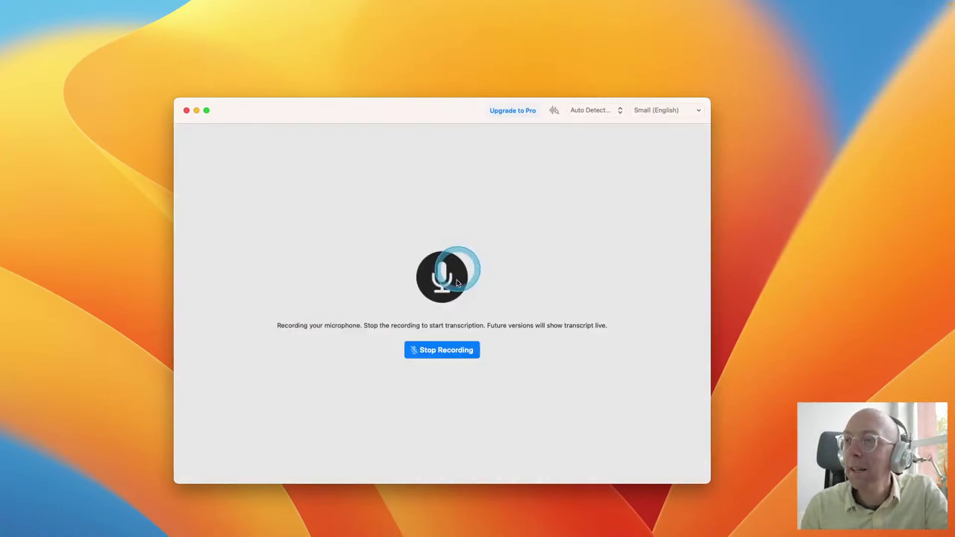
pyautogui.click(446, 351)
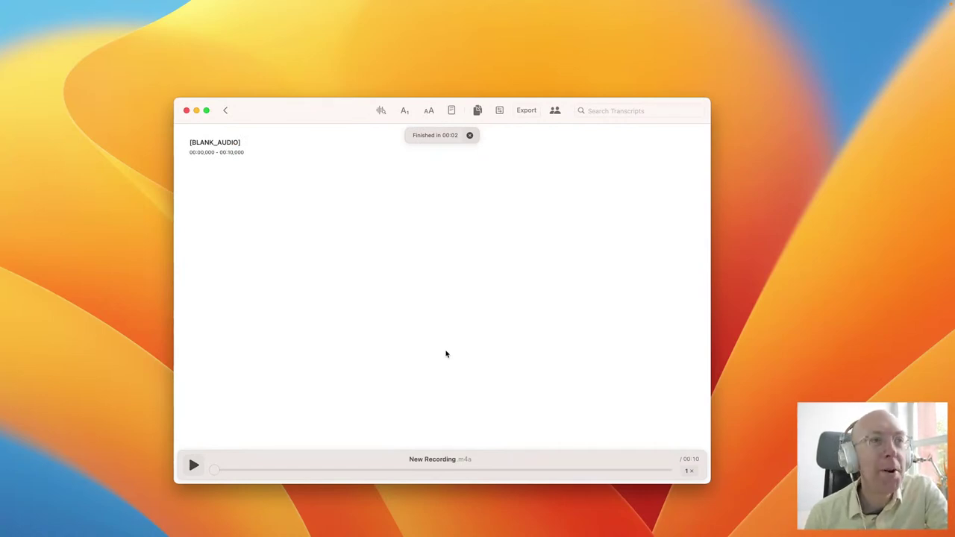
pyautogui.click(36, 6)
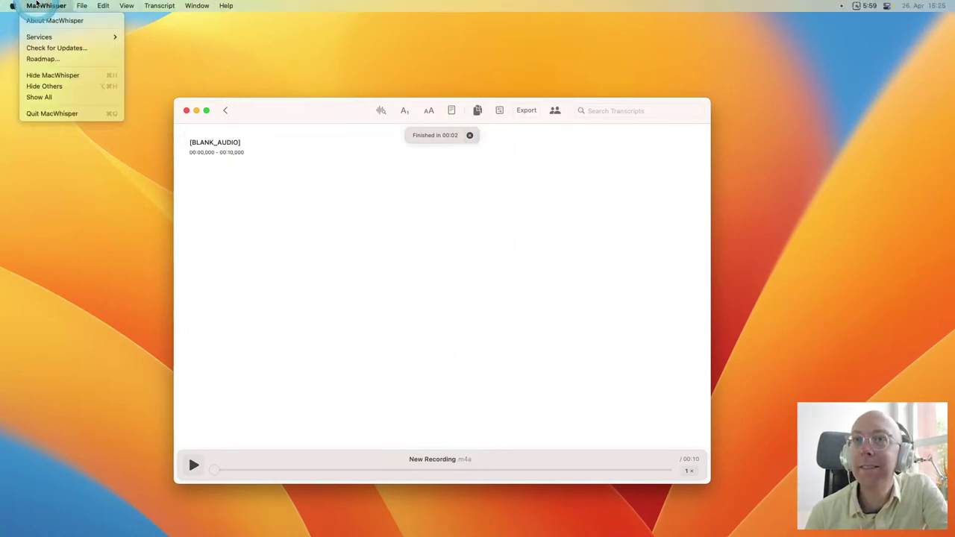
pyautogui.click(280, 74)
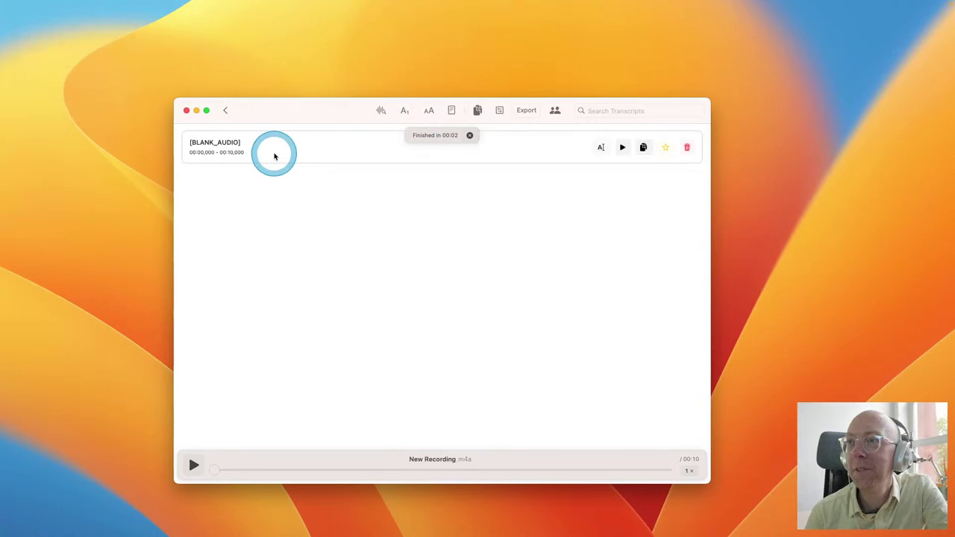
pyautogui.click(225, 112)
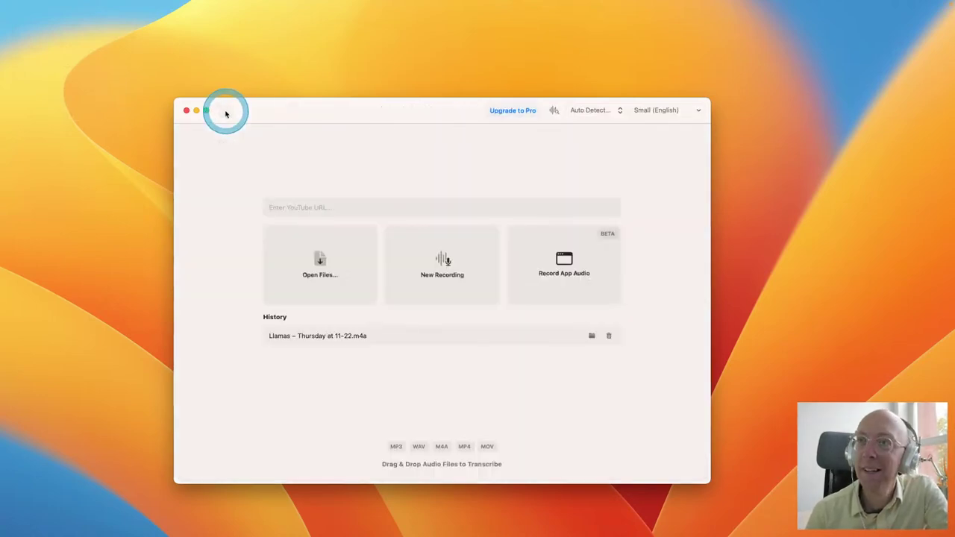
# Try Record App Audio and open System Settings to grant Screen Recording permission.
pyautogui.click(593, 276)
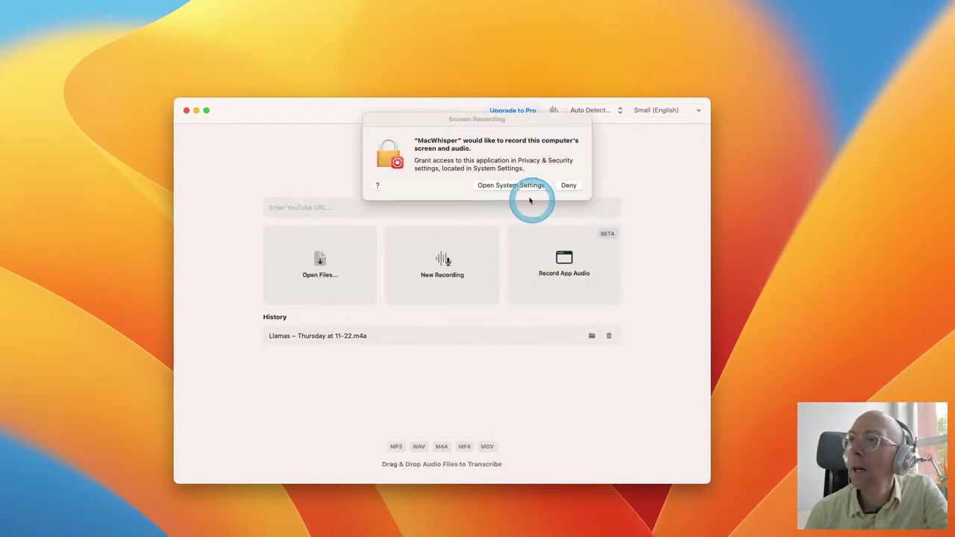
pyautogui.click(522, 185)
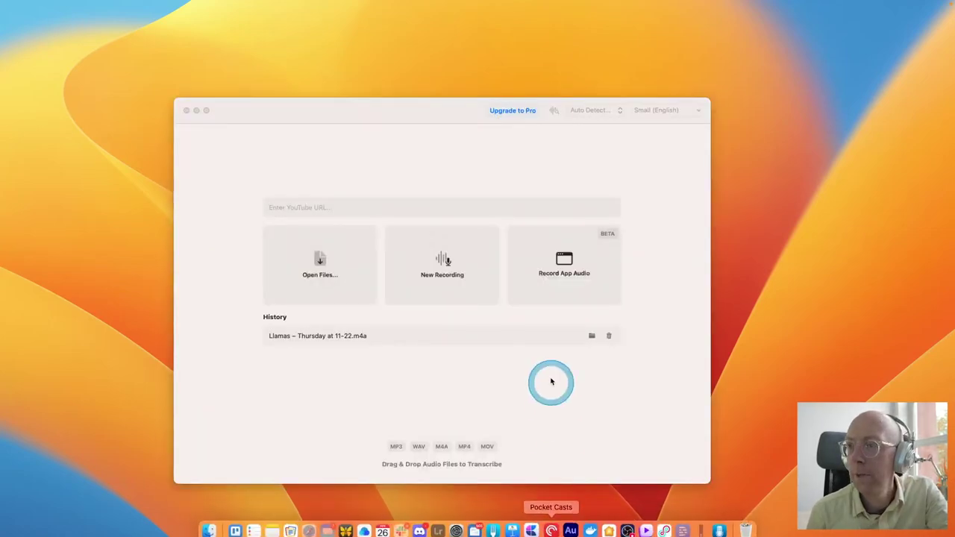
pyautogui.click(584, 260)
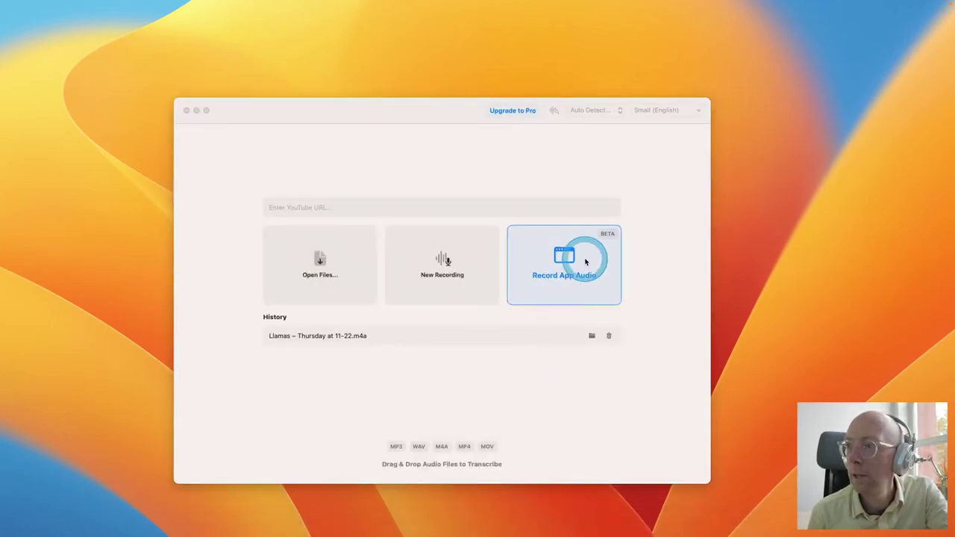
pyautogui.click(595, 320)
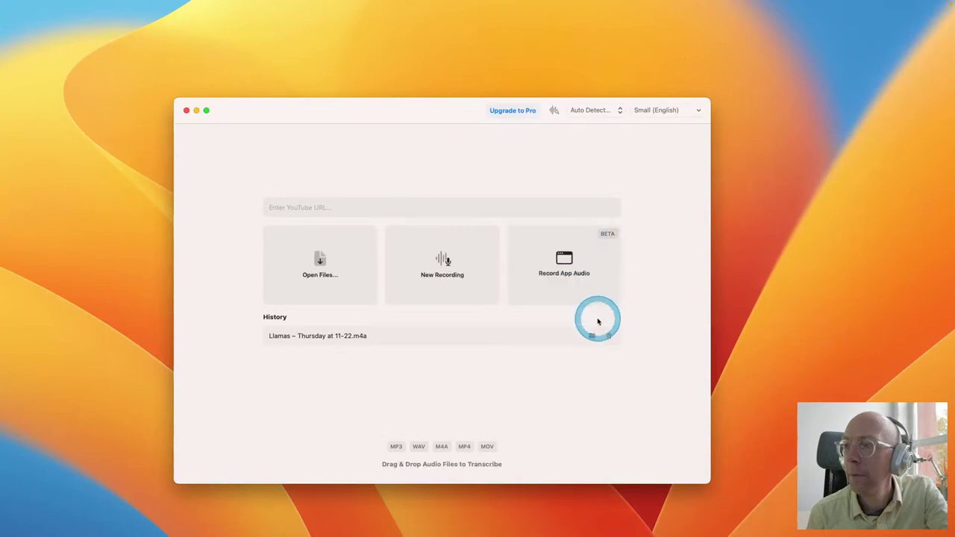
# Retry Record App Audio, grant screen capture permission, and reopen the app audio options.
pyautogui.click(565, 254)
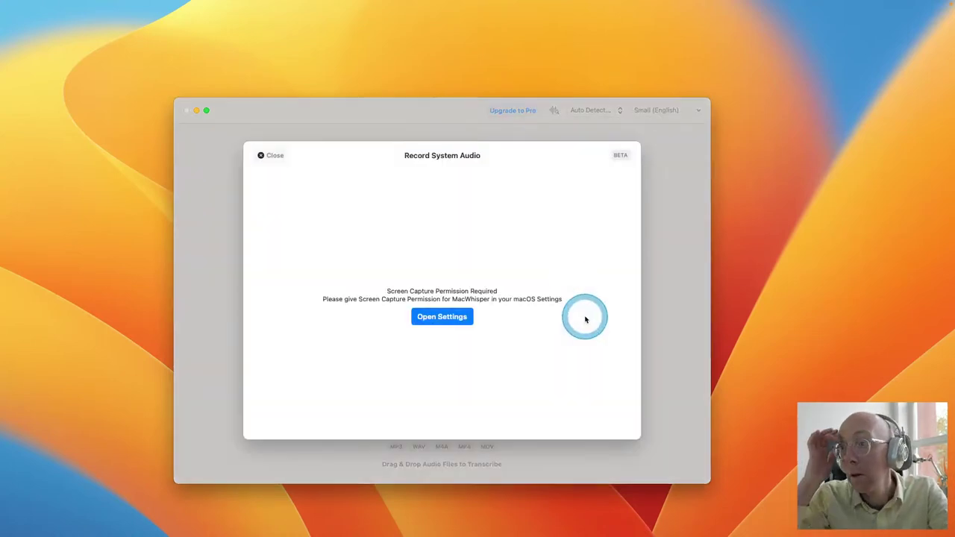
pyautogui.click(470, 323)
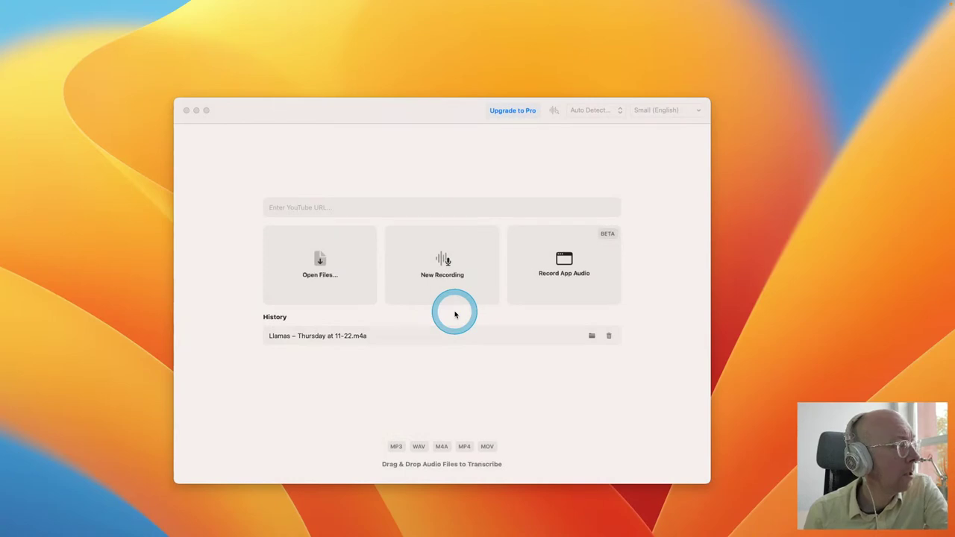
pyautogui.click(485, 385)
pyautogui.click(573, 282)
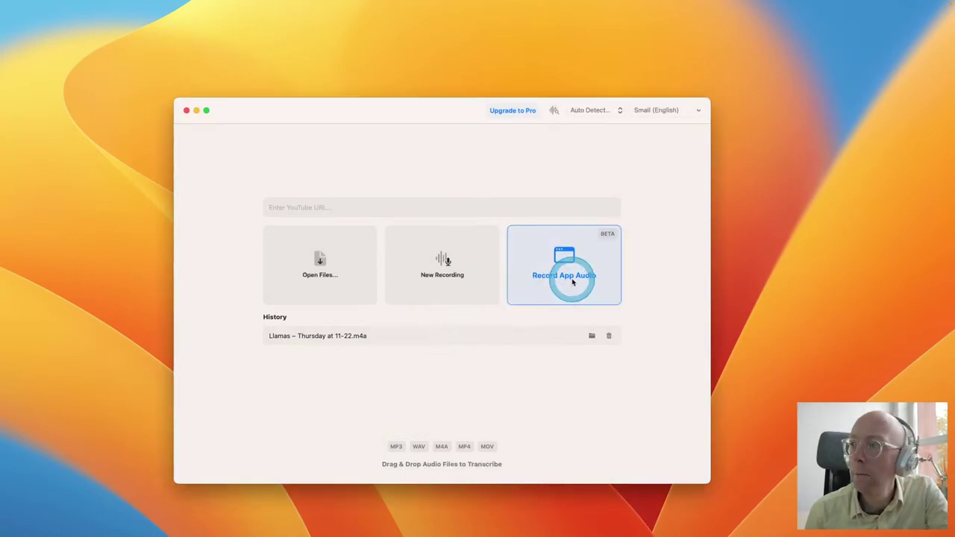
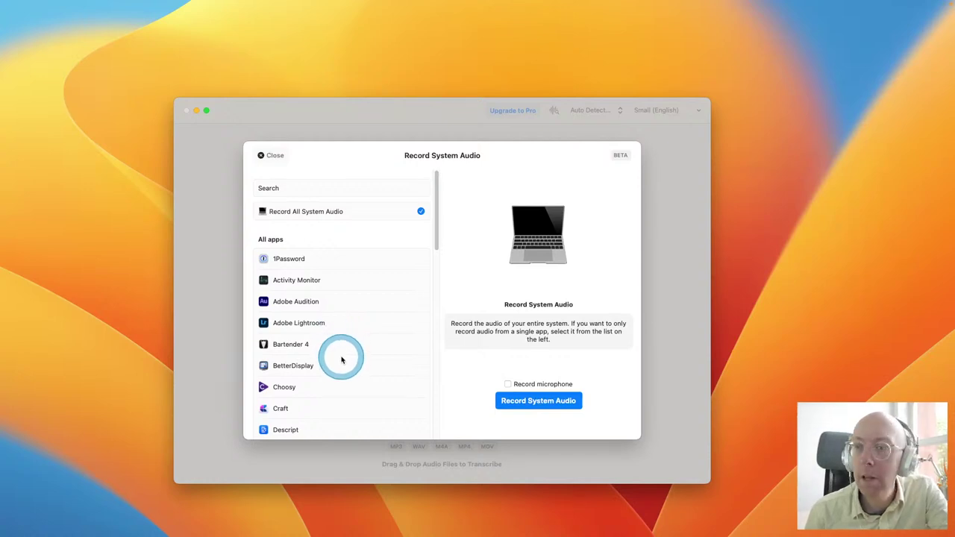
# Choose Record All System Audio as the source and include the microphone.
pyautogui.scroll(-5, 342, 360)
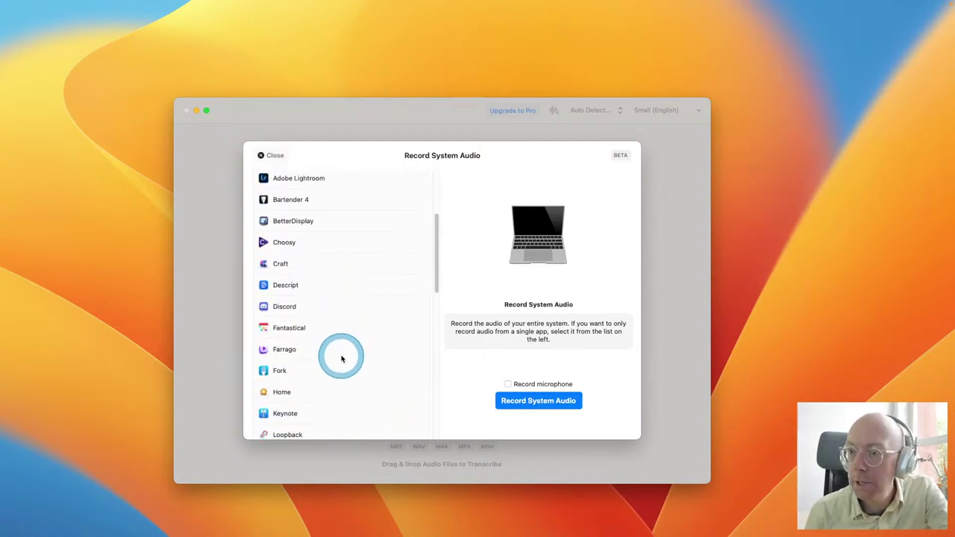
pyautogui.scroll(-3, 342, 359)
pyautogui.click(297, 366)
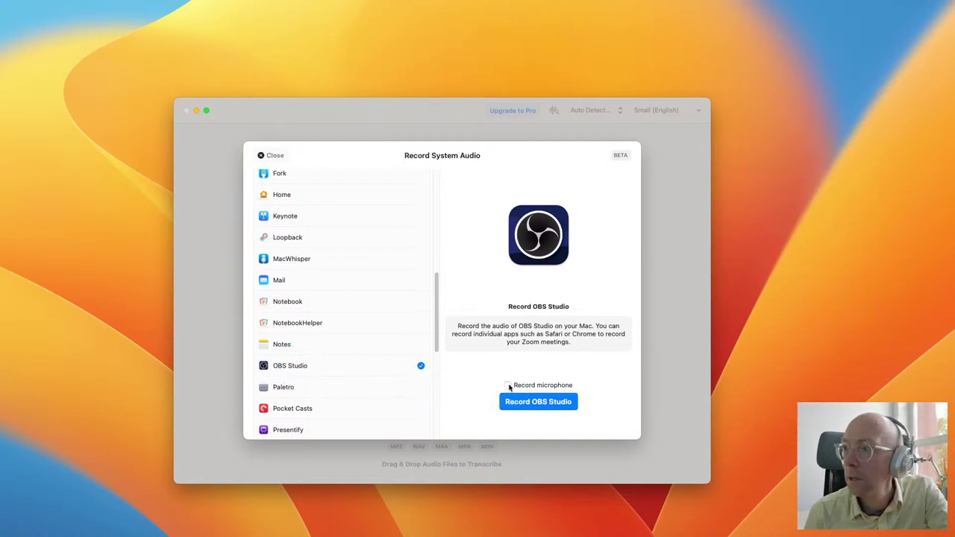
pyautogui.scroll(5, 289, 352)
pyautogui.click(301, 214)
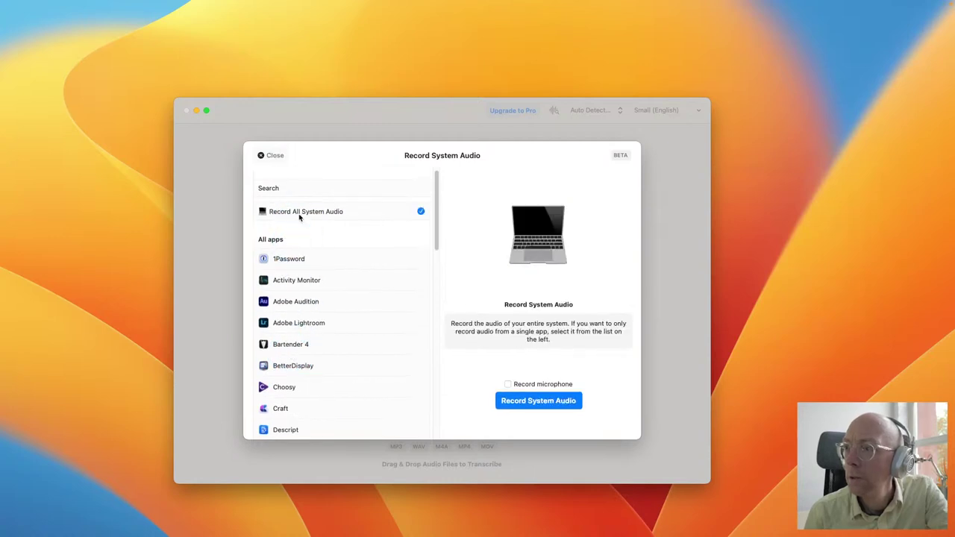
pyautogui.click(508, 384)
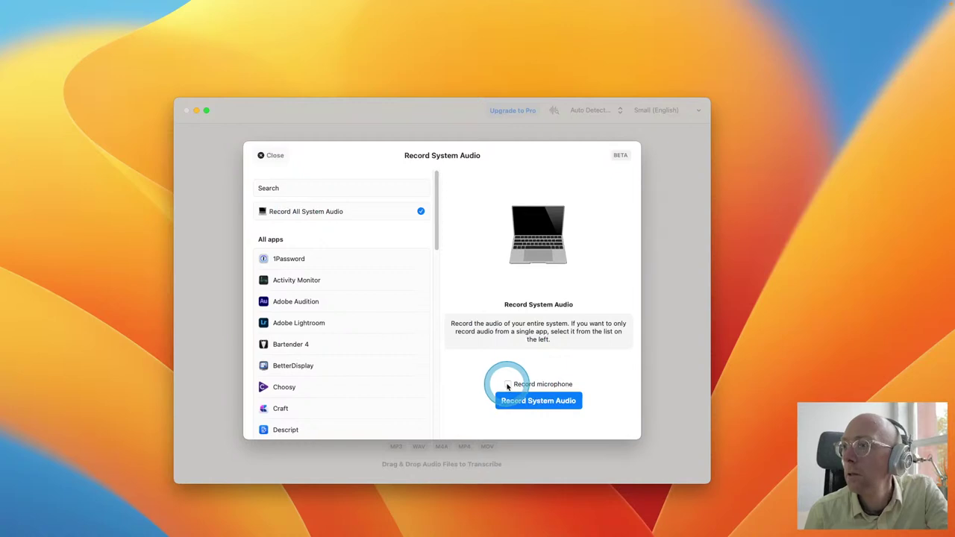
# Record a short clip of system audio and microphone, then stop it.
pyautogui.click(528, 406)
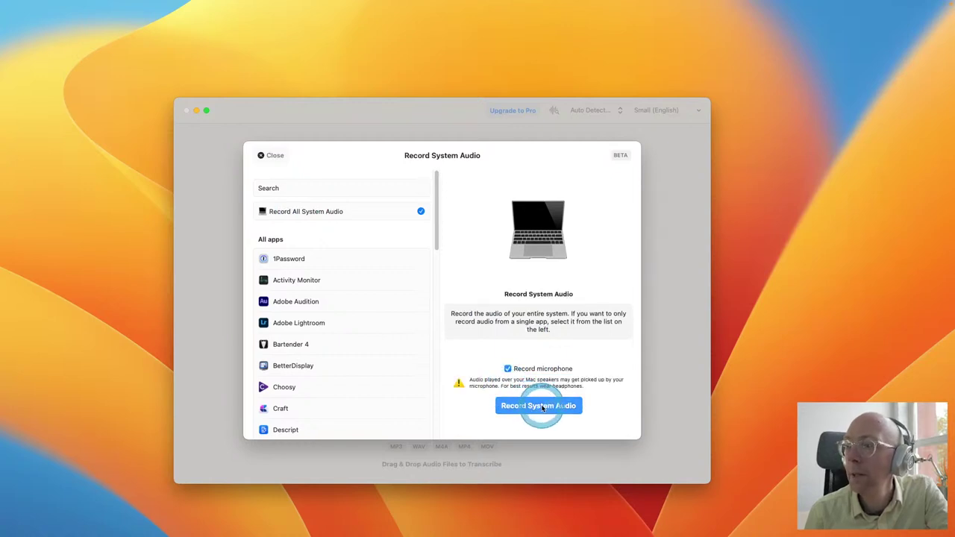
pyautogui.click(543, 407)
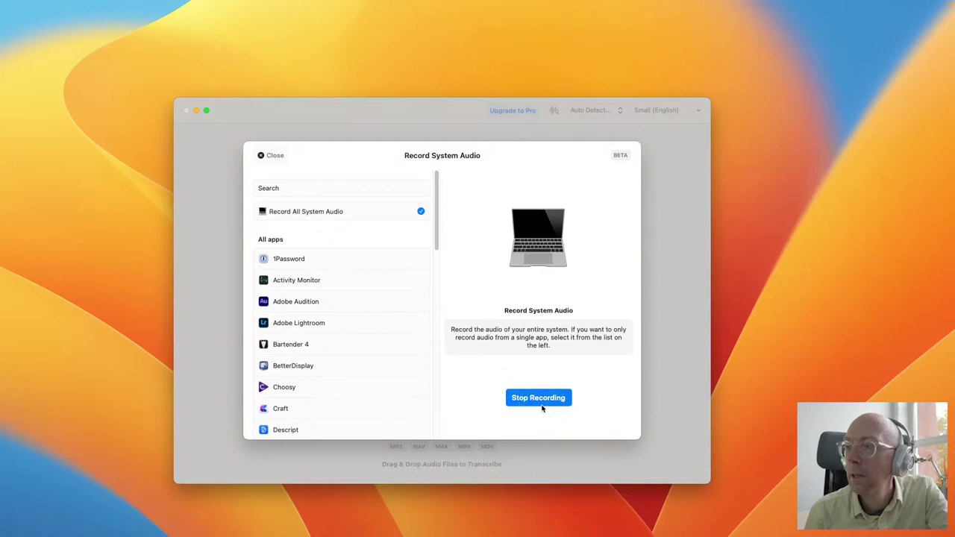
pyautogui.click(548, 400)
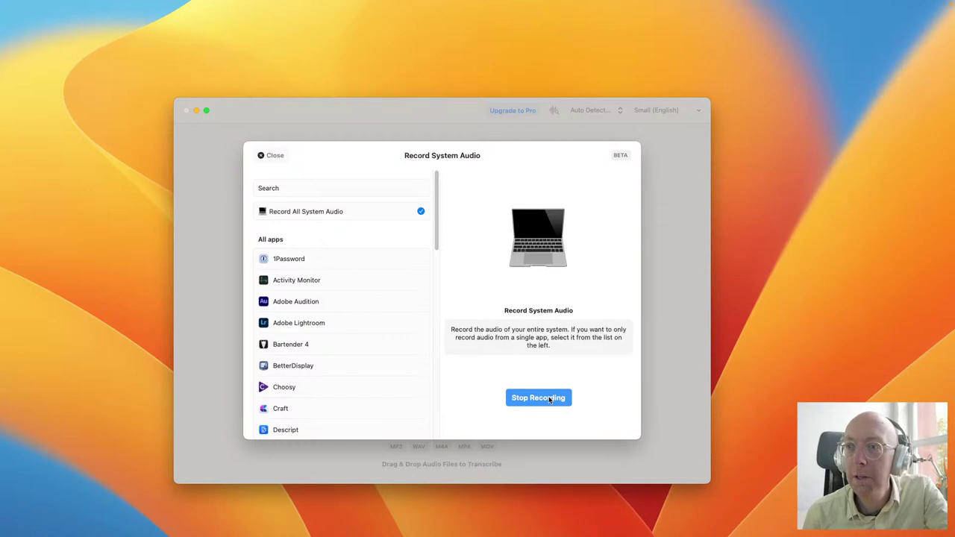
pyautogui.click(549, 400)
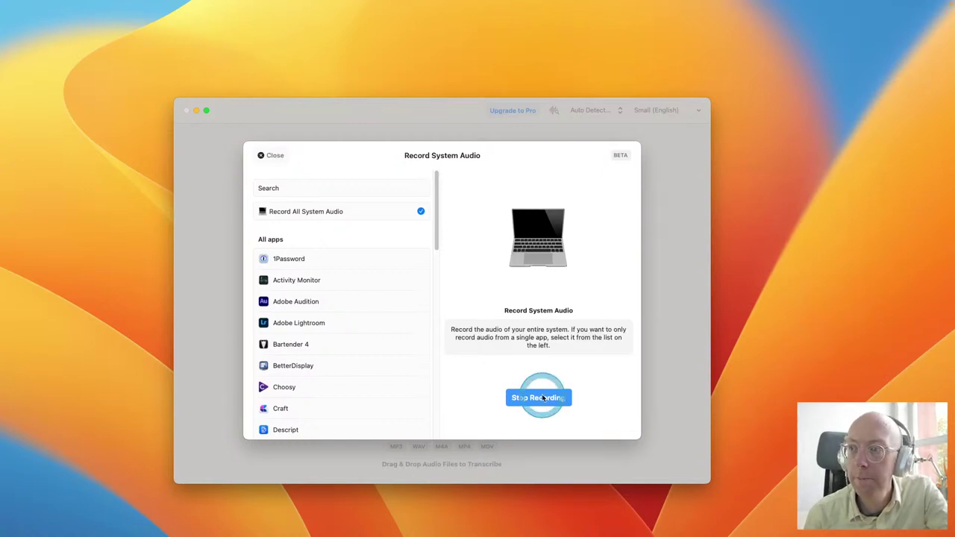
pyautogui.click(443, 401)
# Transcribe the finished recording and open the resulting transcript.
pyautogui.click(555, 407)
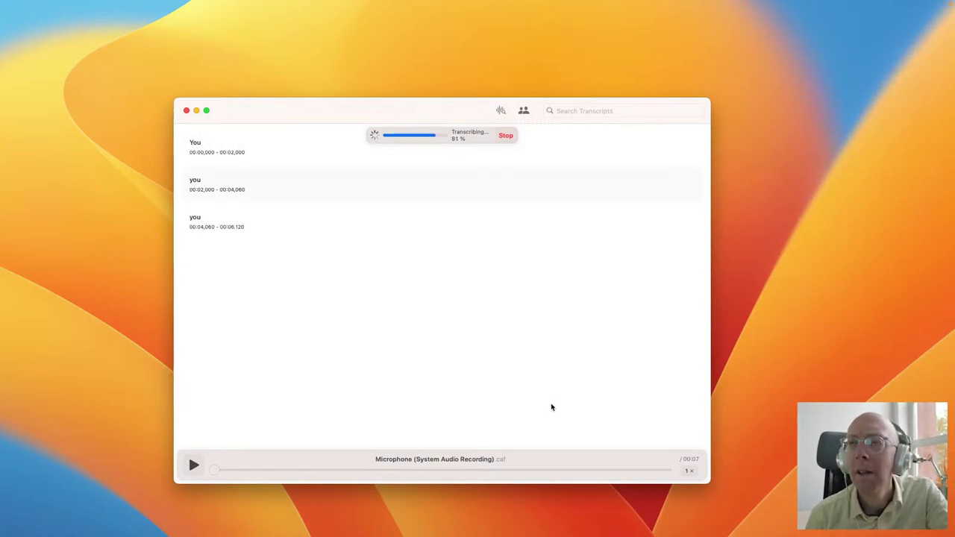
pyautogui.click(205, 199)
pyautogui.click(213, 136)
pyautogui.click(232, 262)
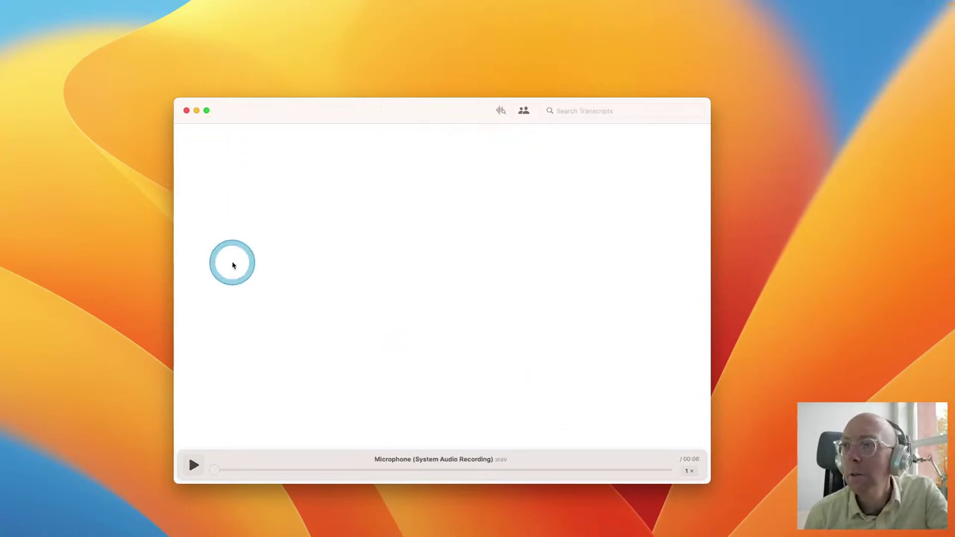
pyautogui.click(209, 128)
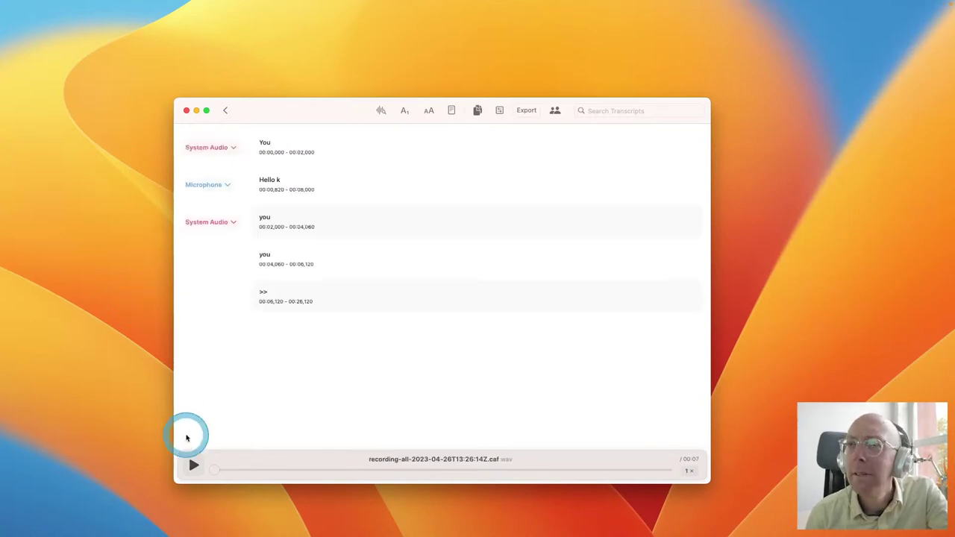
# Play back the transcript, check the System Audio and Microphone speaker options, then return home.
pyautogui.click(193, 466)
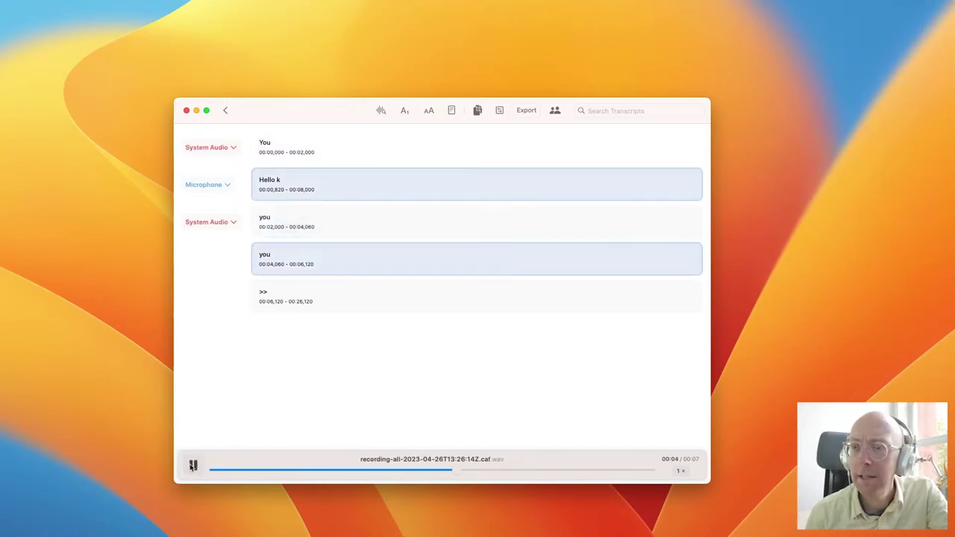
pyautogui.click(193, 466)
pyautogui.click(234, 149)
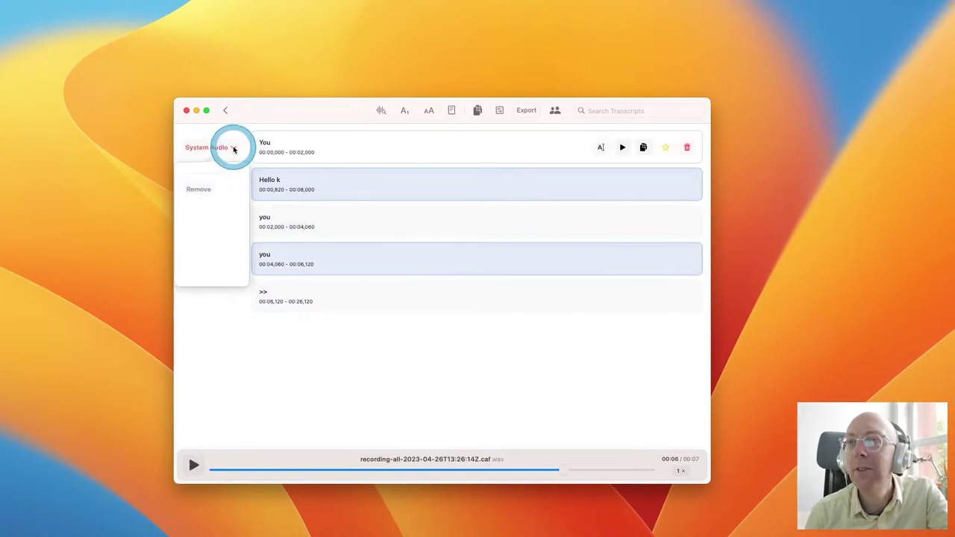
pyautogui.click(232, 181)
pyautogui.click(230, 185)
pyautogui.click(239, 352)
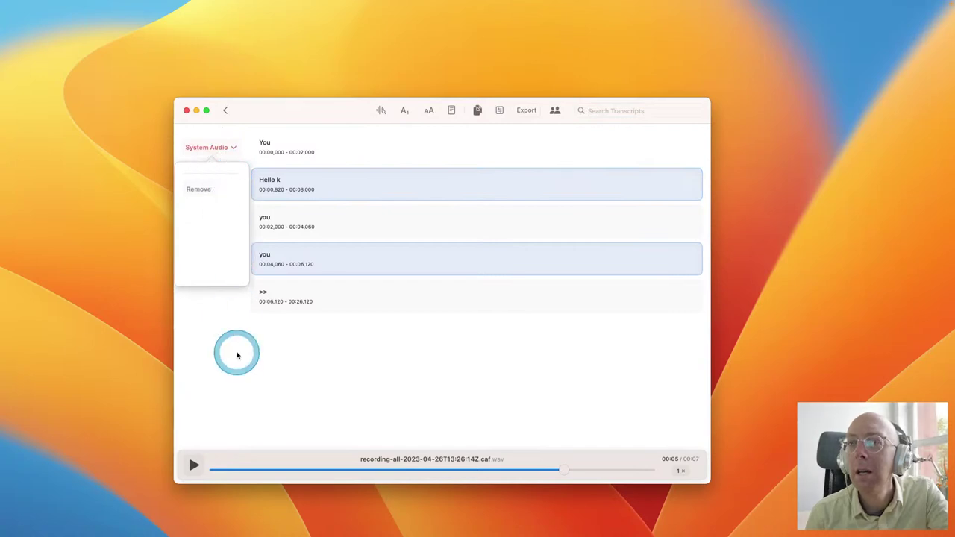
pyautogui.click(228, 277)
pyautogui.click(229, 188)
pyautogui.click(273, 127)
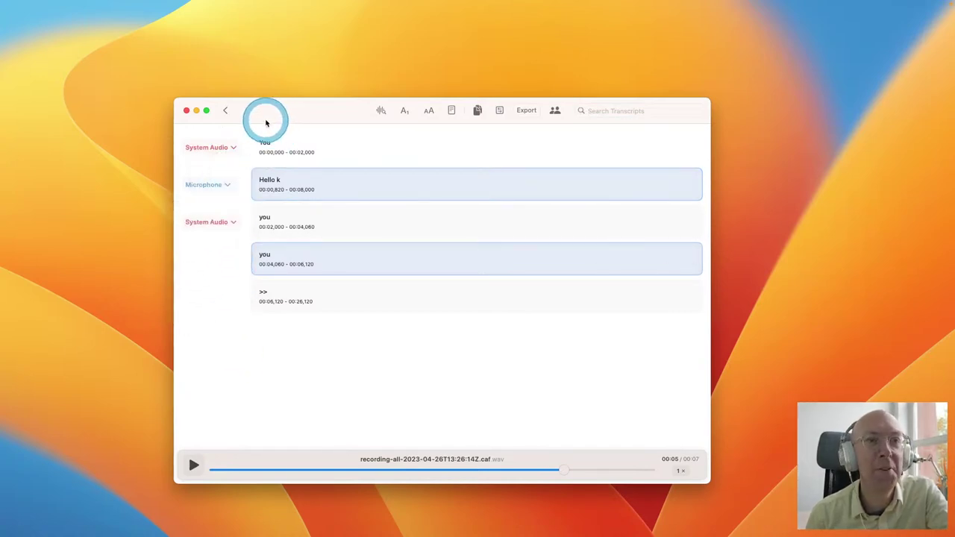
pyautogui.click(226, 110)
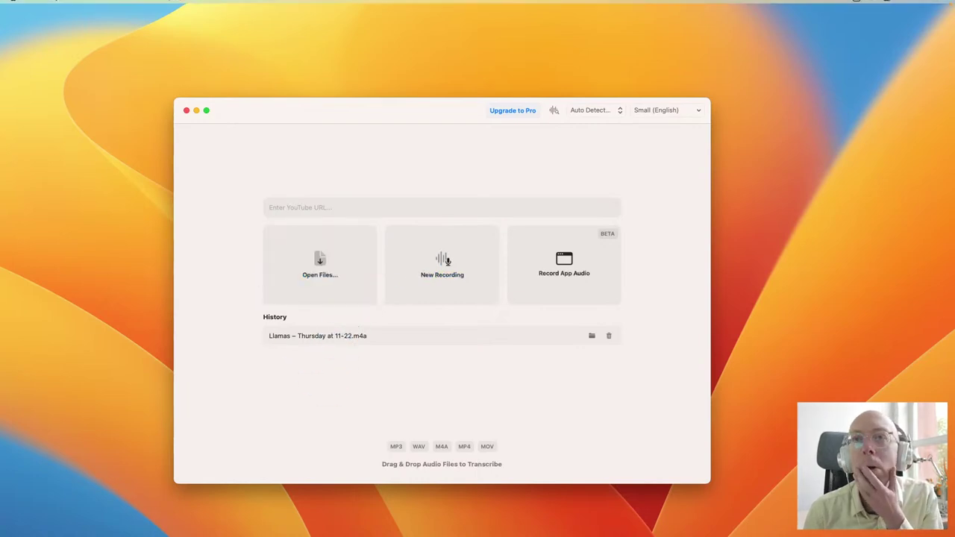
# Launch QuickTime Player and start a new audio recording window.
pyautogui.hotkey('alt', 'space')
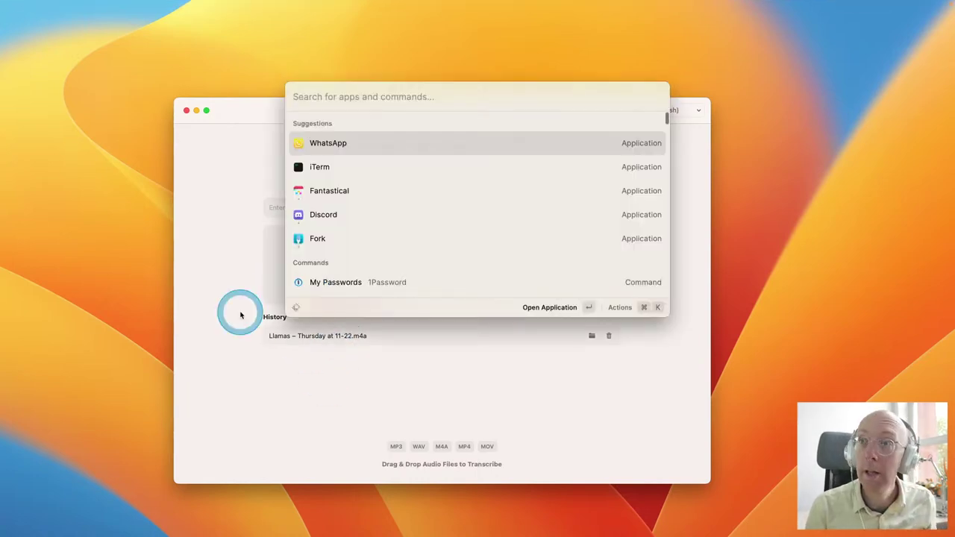
pyautogui.write('qui')
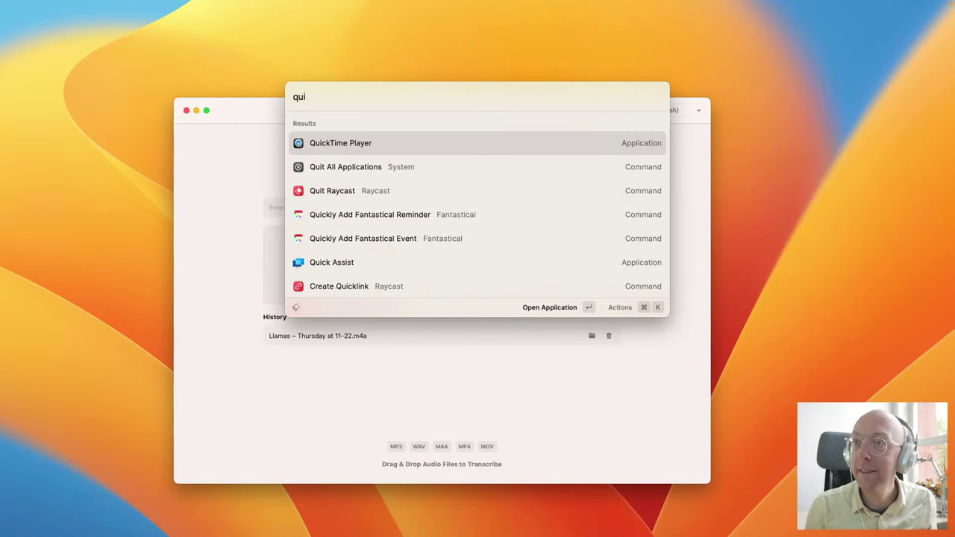
pyautogui.press('Return')
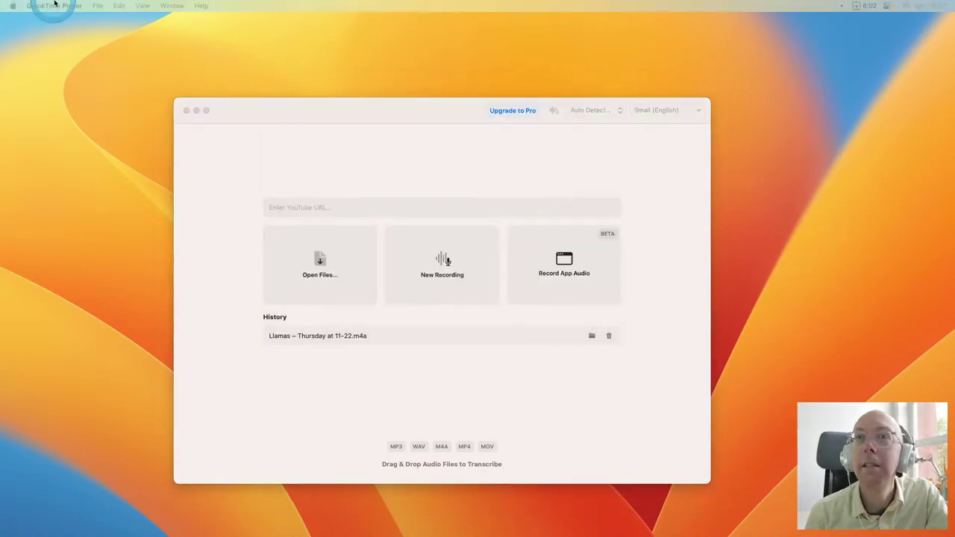
pyautogui.click(98, 5)
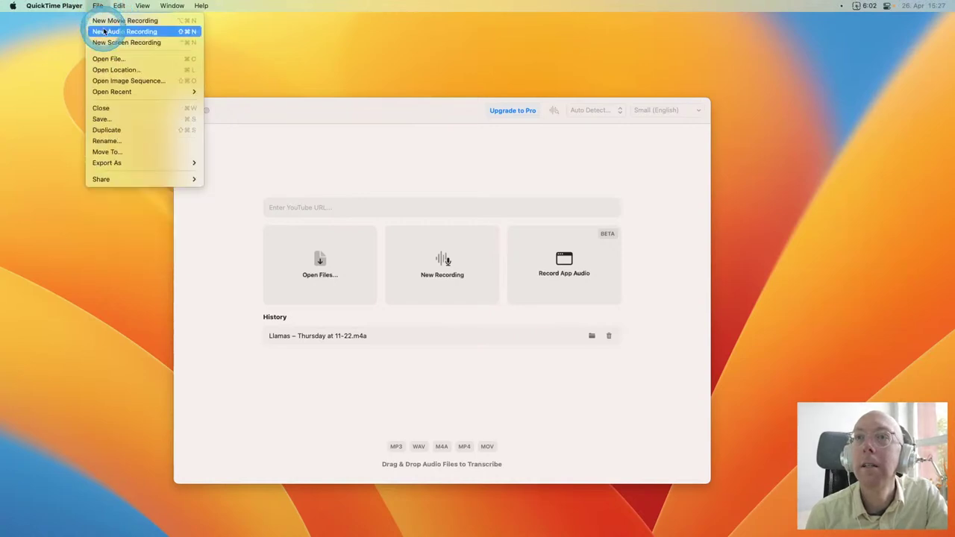
pyautogui.click(64, 32)
pyautogui.click(462, 272)
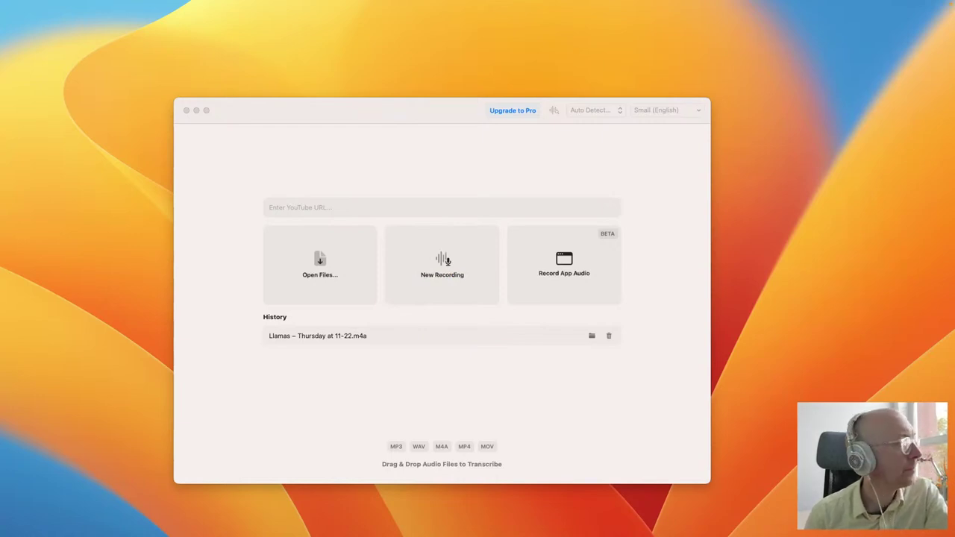
pyautogui.moveTo(291, 326); pyautogui.dragTo(390, 206)
# Record a six-second audio clip using the Yeti Stereo Microphone.
pyautogui.click(358, 240)
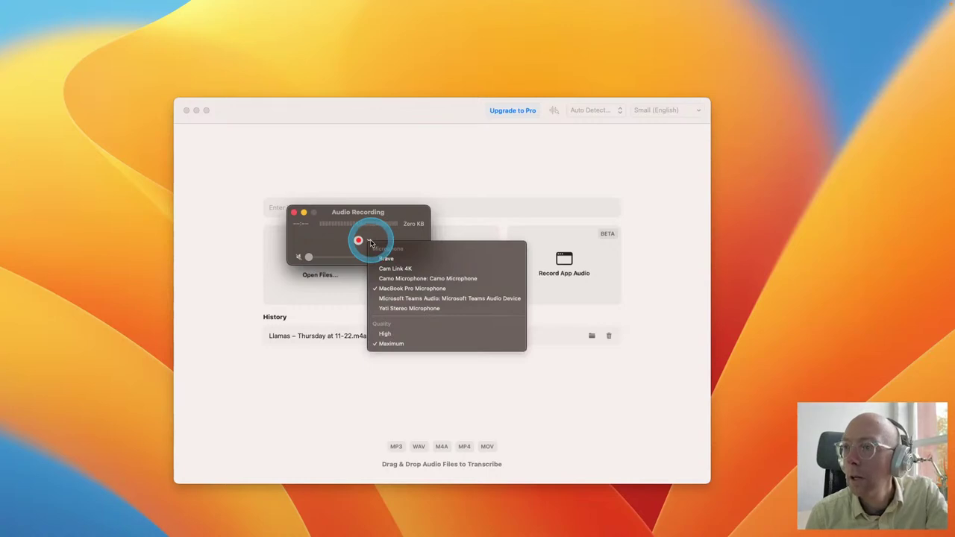
pyautogui.click(382, 309)
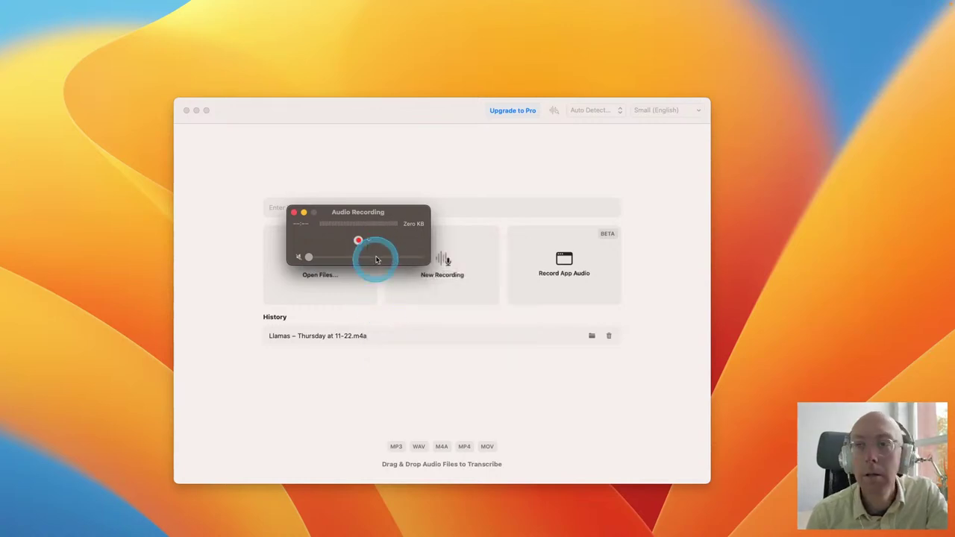
pyautogui.click(358, 240)
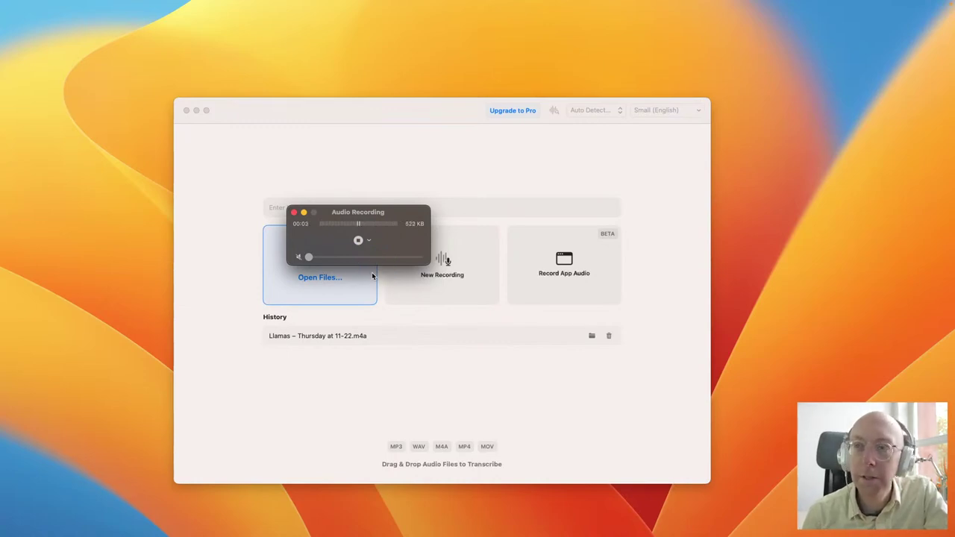
pyautogui.click(358, 240)
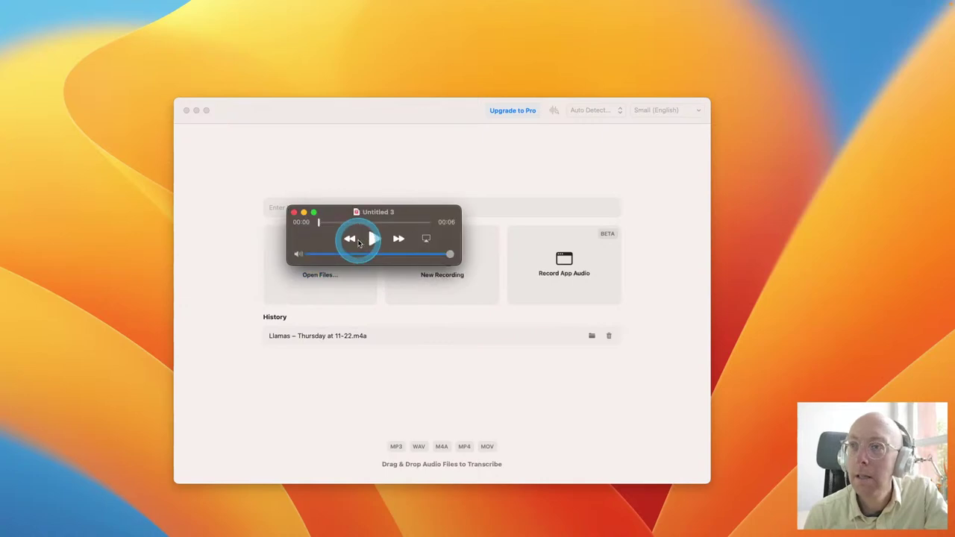
# Try exporting the recording as audio only, then dismiss the export dialog.
pyautogui.click(388, 315)
pyautogui.press('super+s')
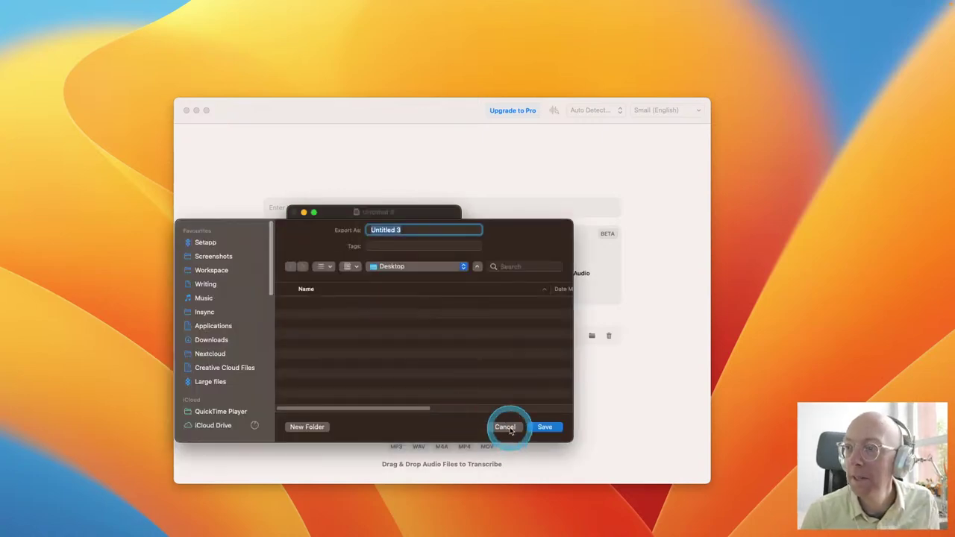
pyautogui.click(512, 431)
pyautogui.click(95, 6)
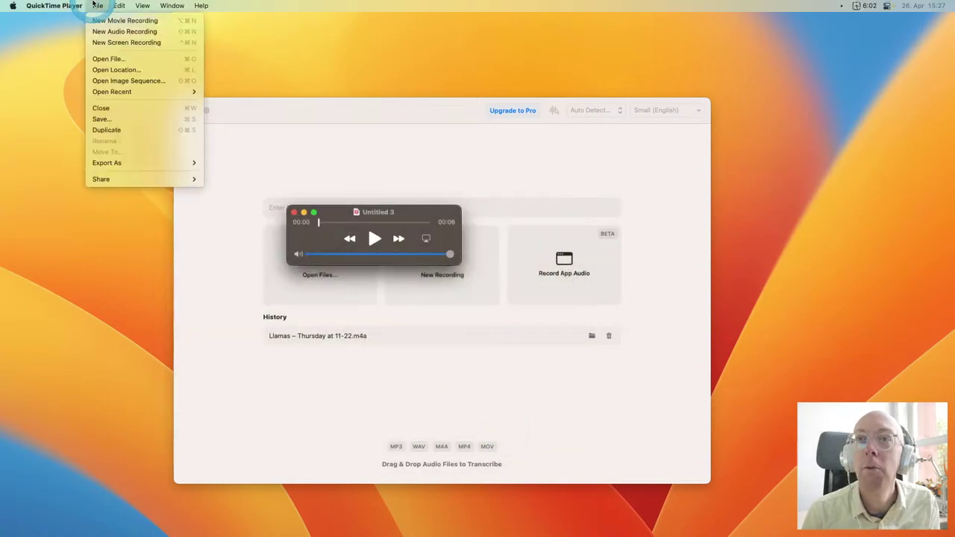
pyautogui.moveTo(145, 162)
pyautogui.click(246, 209)
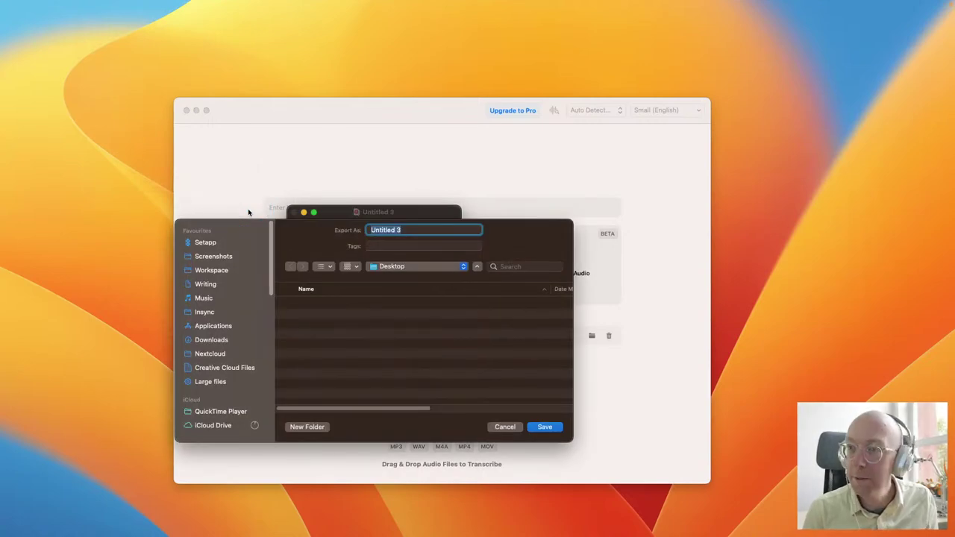
pyautogui.press('Return')
pyautogui.click(248, 212)
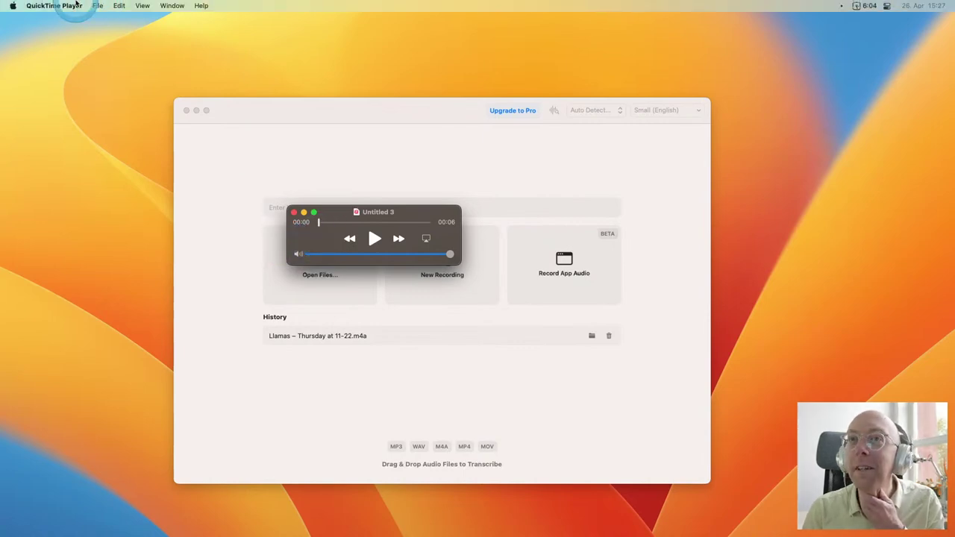
# Review QuickTime's export format choices, then return to MacWhisper's Open Files… dialog.
pyautogui.click(96, 5)
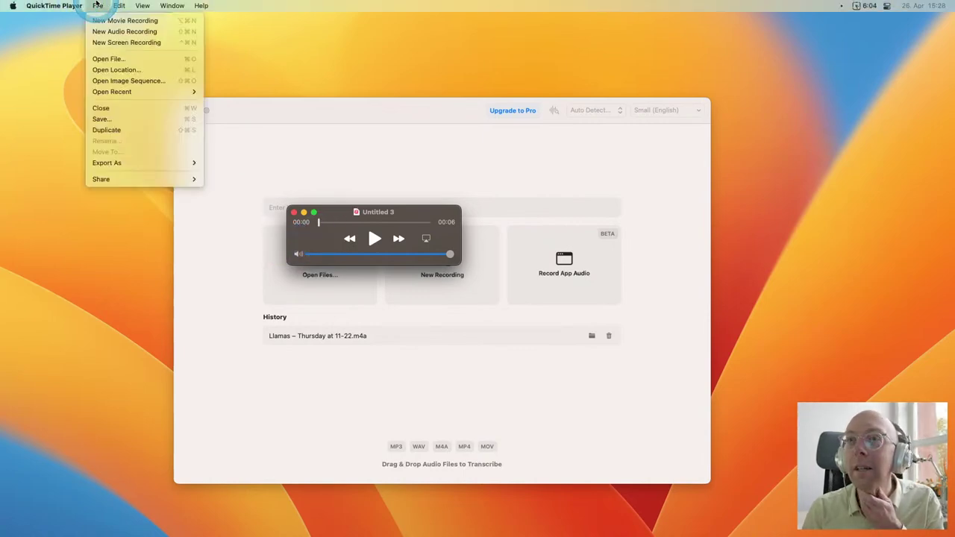
pyautogui.click(159, 164)
pyautogui.click(213, 271)
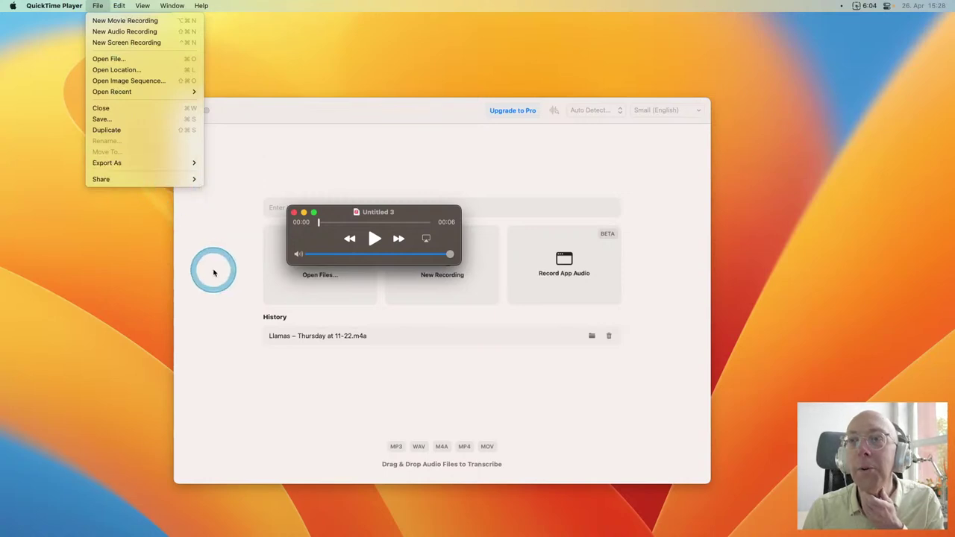
pyautogui.click(337, 271)
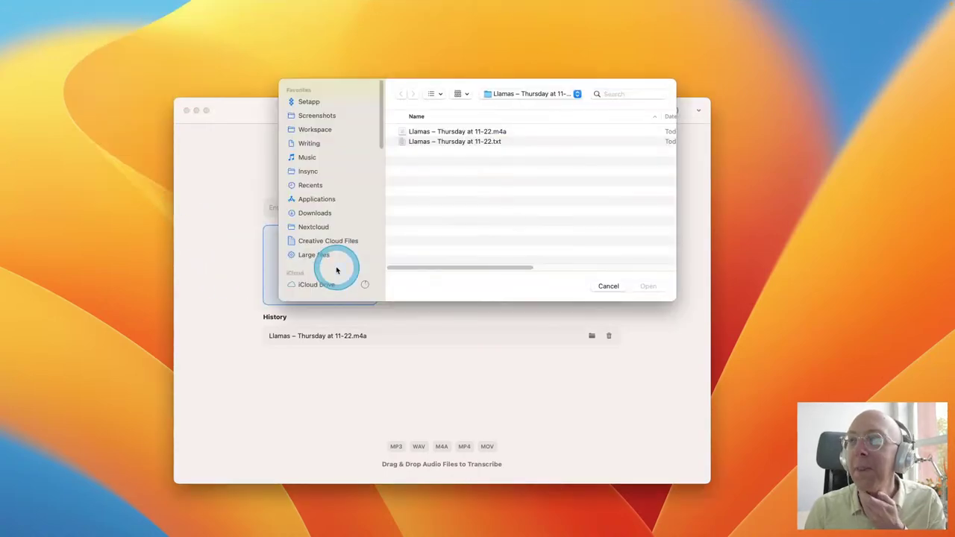
# Transcribe Untitled 3.m4a from the Desktop, review its German sentence, and return home.
pyautogui.click(329, 213)
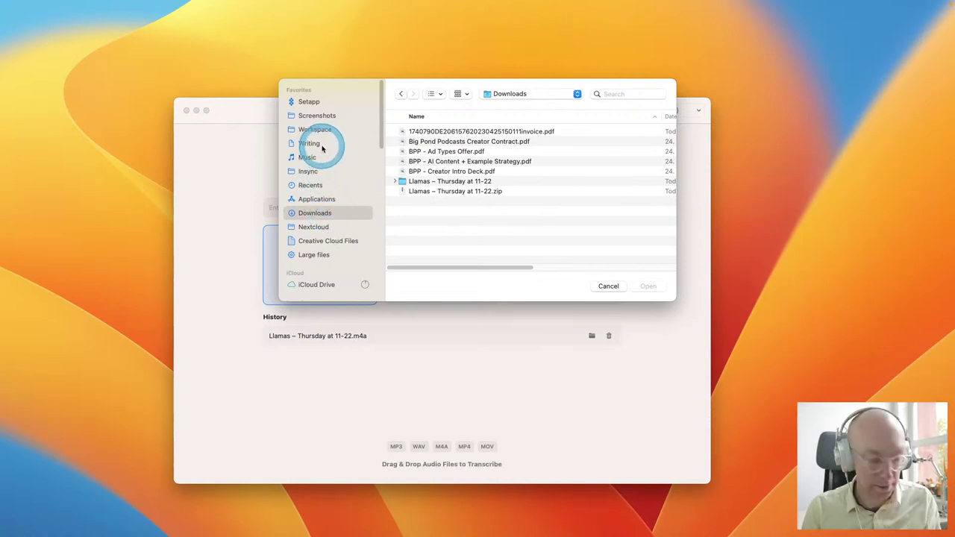
pyautogui.press('super+shift+d')
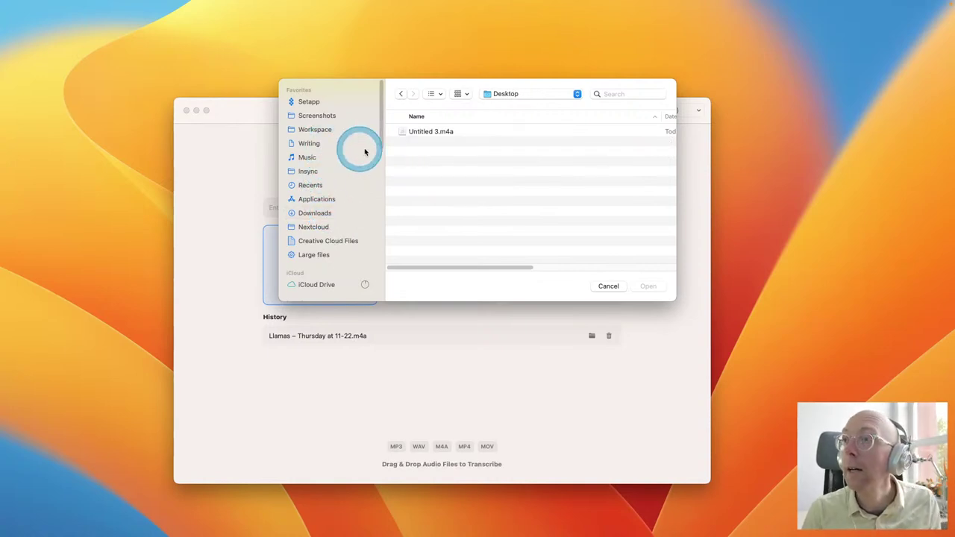
pyautogui.doubleClick(425, 131)
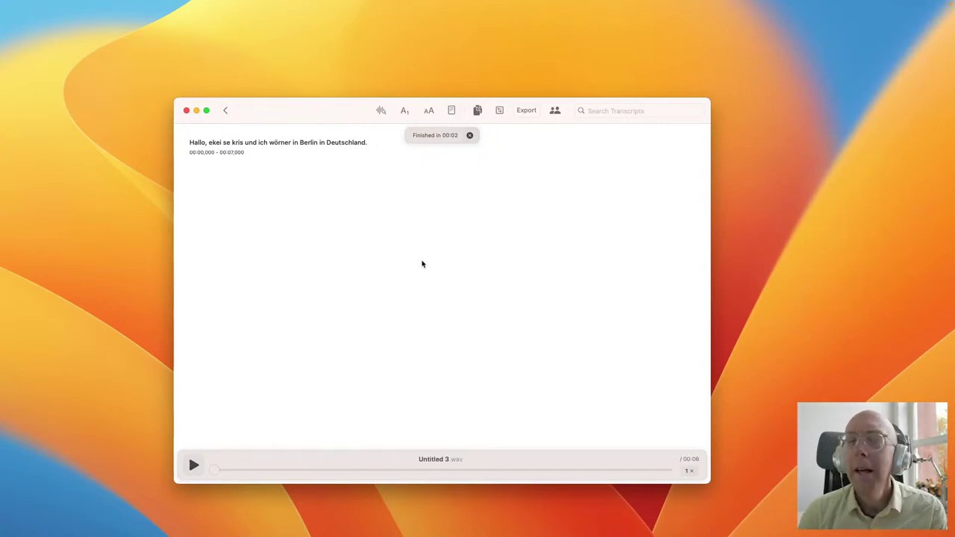
pyautogui.click(252, 160)
pyautogui.click(209, 155)
pyautogui.click(251, 143)
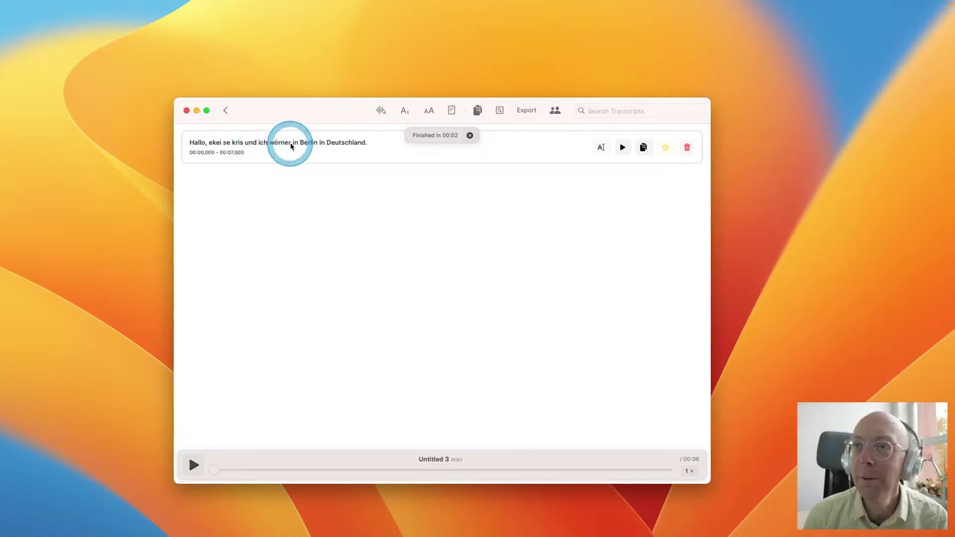
pyautogui.click(225, 112)
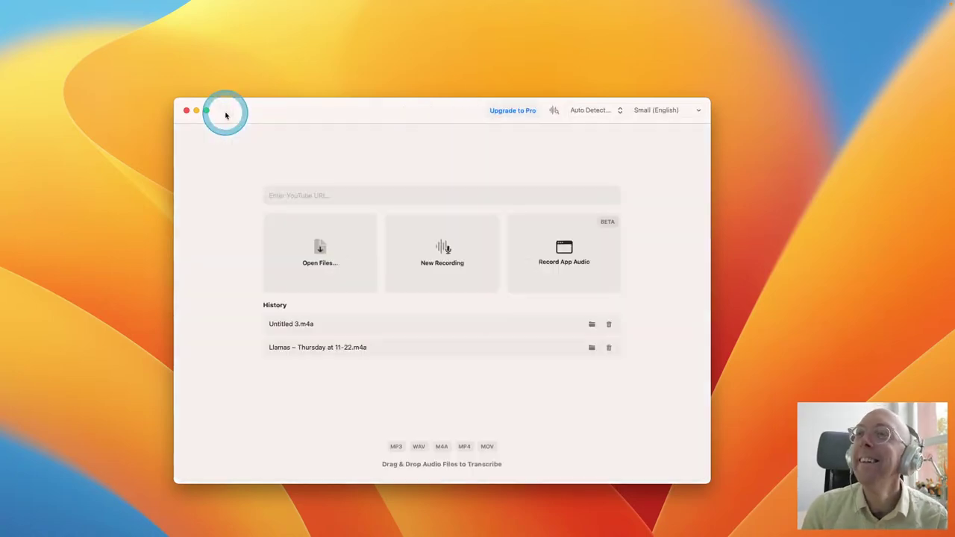
# Download the multilingual Small Whisper model and delete Untitled 3.m4a from History.
pyautogui.click(653, 112)
pyautogui.click(655, 155)
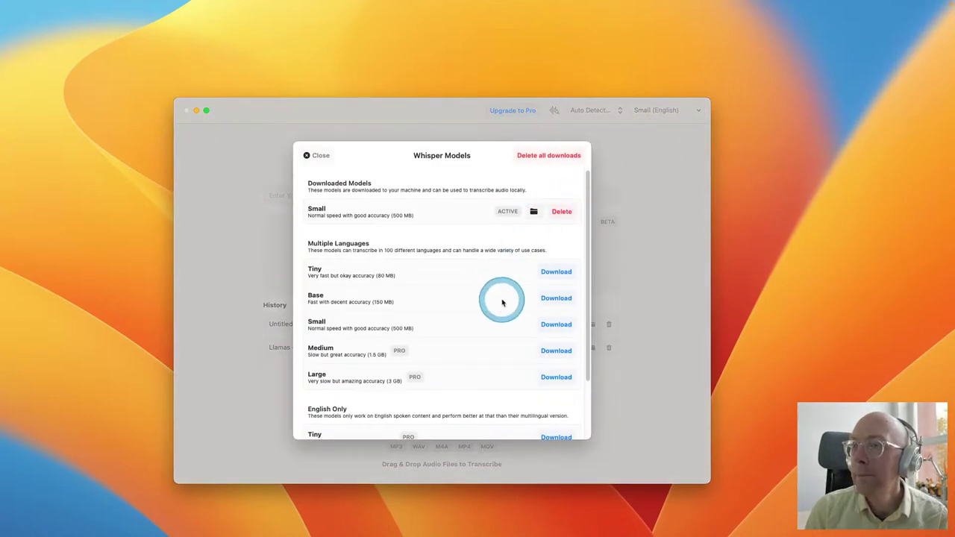
pyautogui.click(552, 325)
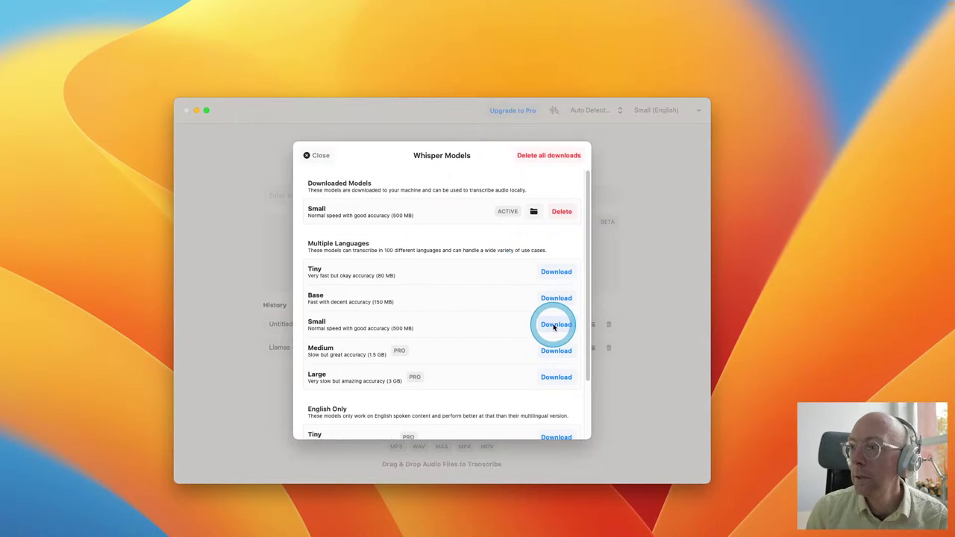
pyautogui.scroll(-3, 485, 368)
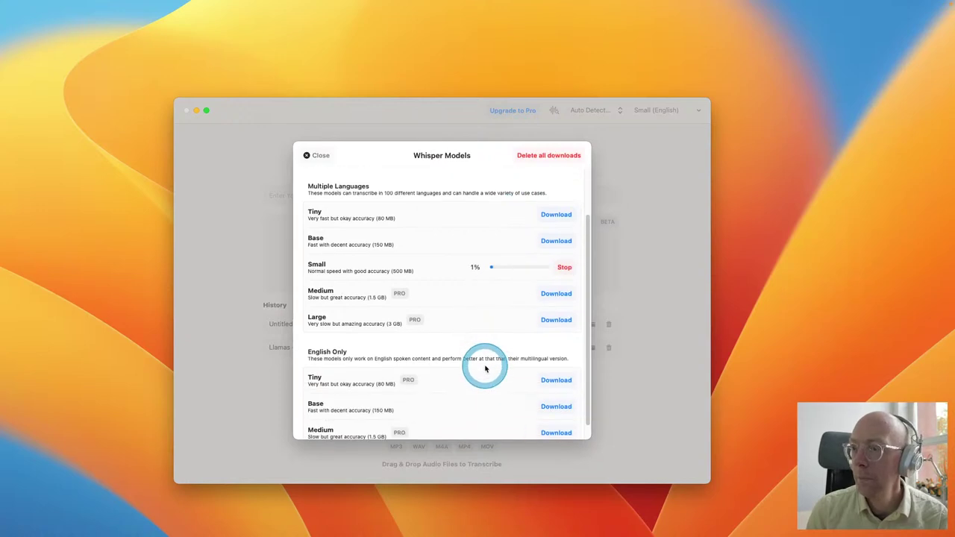
pyautogui.scroll(3, 484, 367)
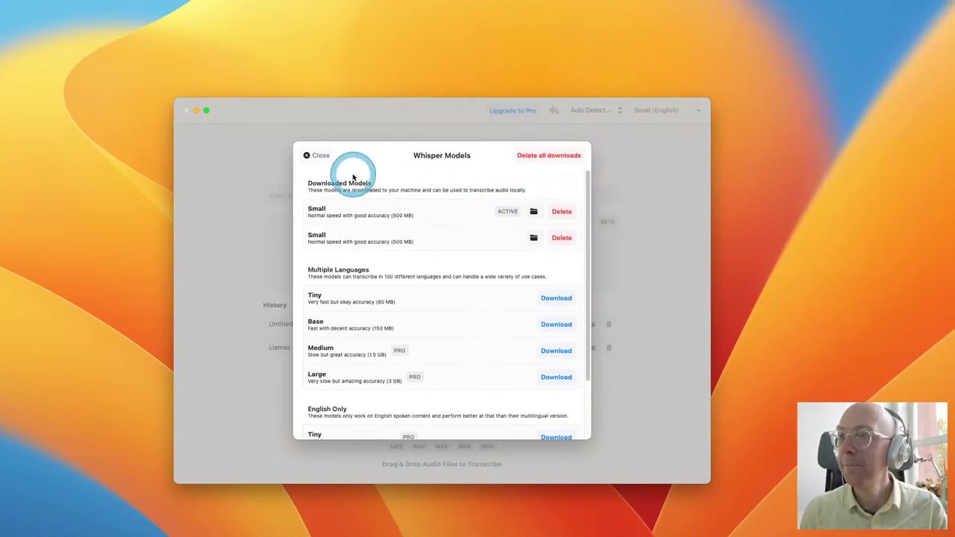
pyautogui.click(306, 155)
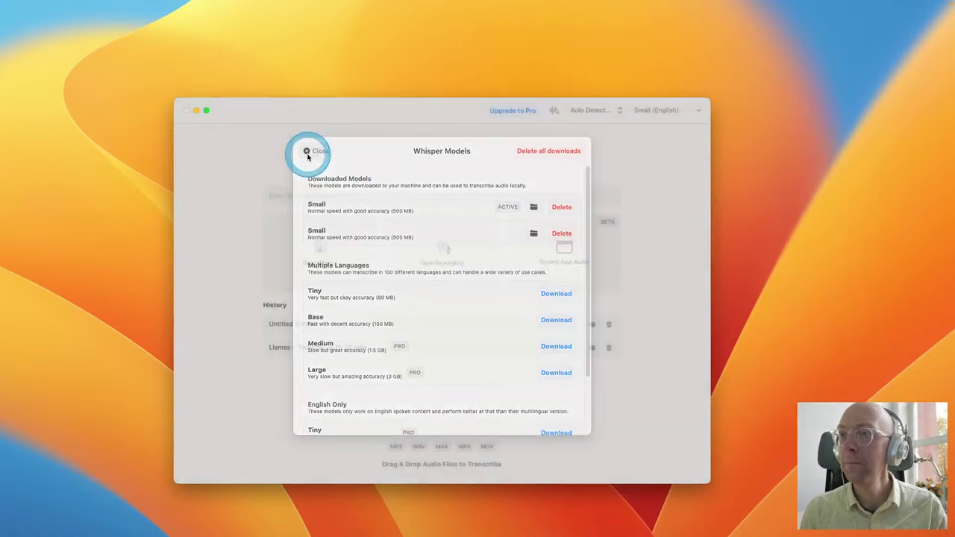
pyautogui.click(609, 323)
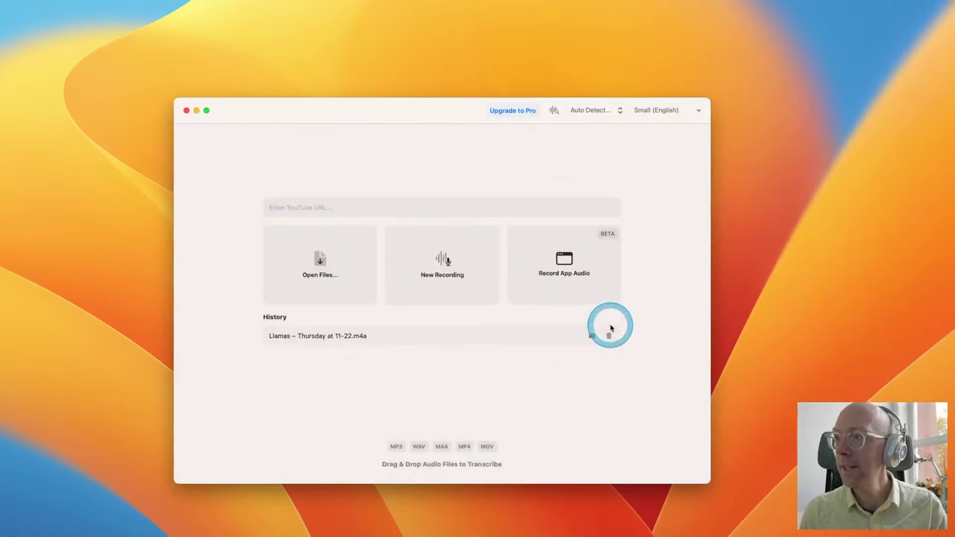
# Re-transcribe Untitled 3.m4a, glance at Global Find and Replace, and go back home.
pyautogui.click(314, 263)
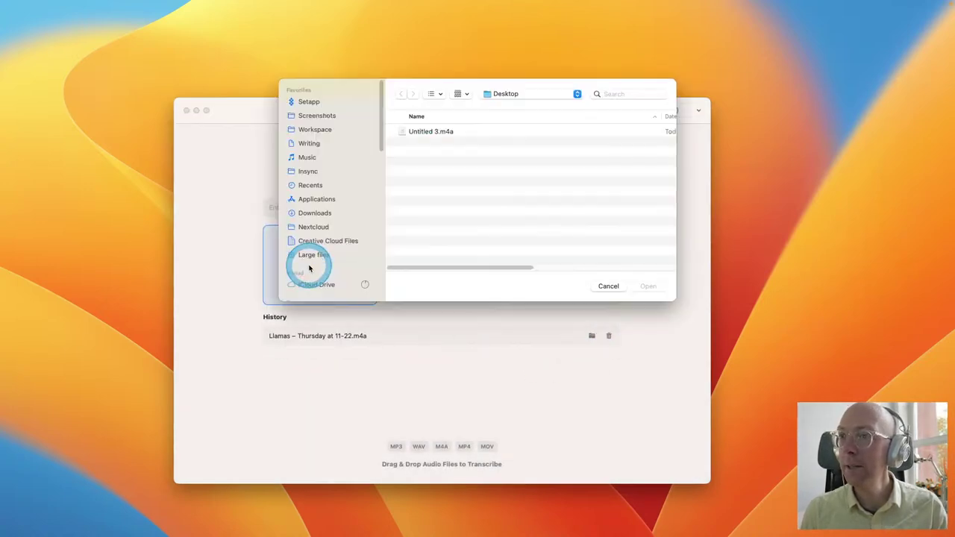
pyautogui.doubleClick(429, 134)
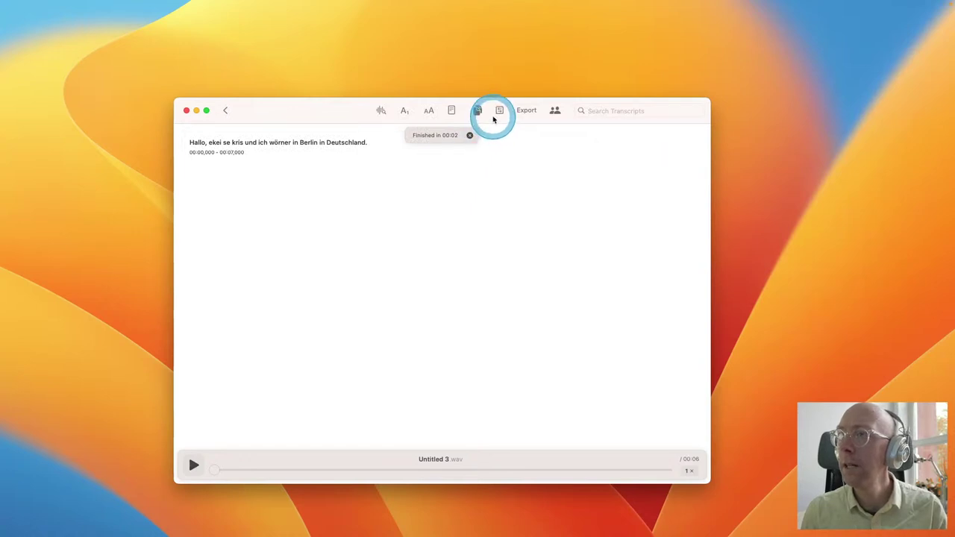
pyautogui.click(378, 112)
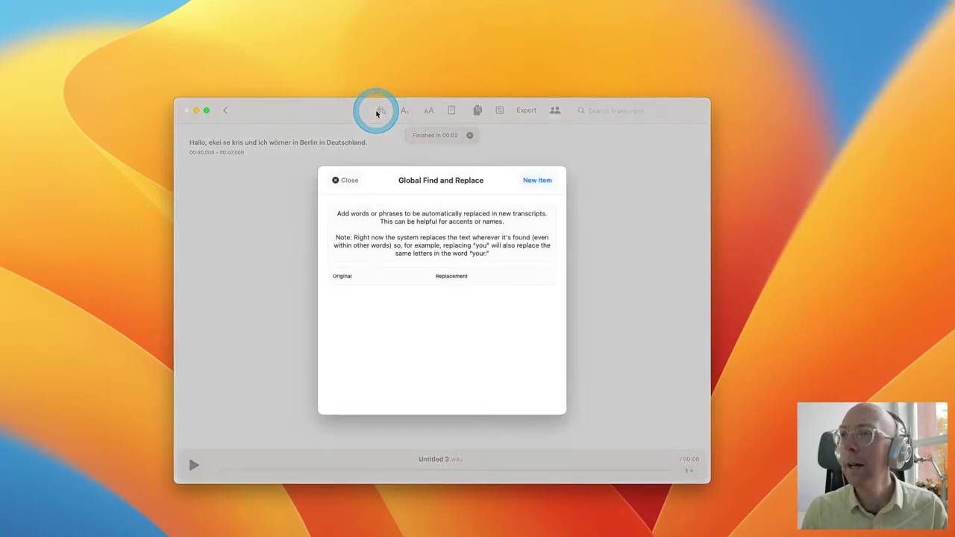
pyautogui.click(345, 180)
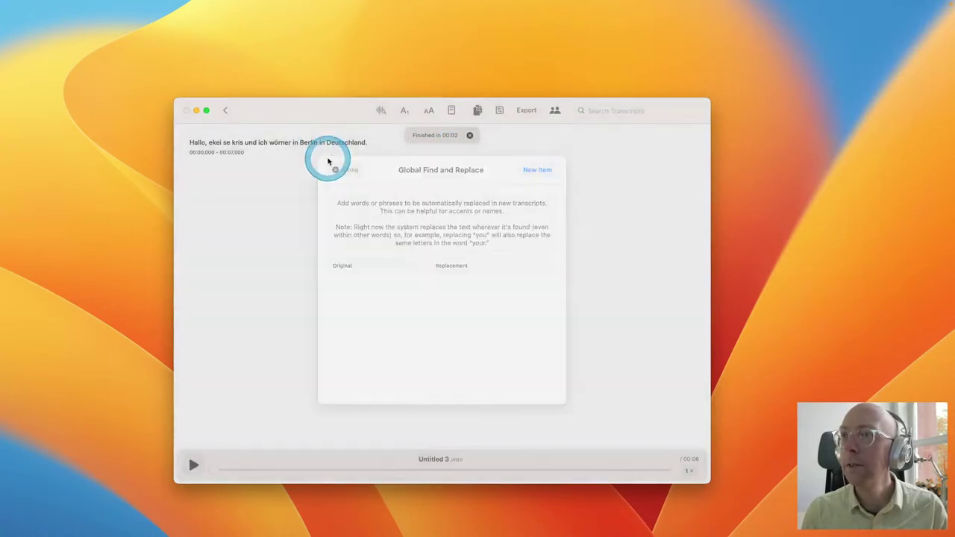
pyautogui.click(308, 141)
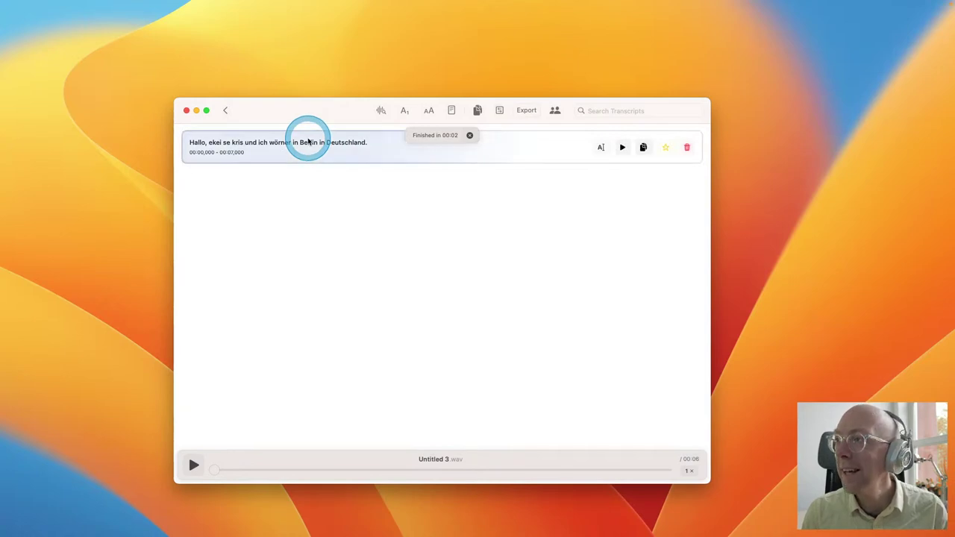
pyautogui.click(224, 121)
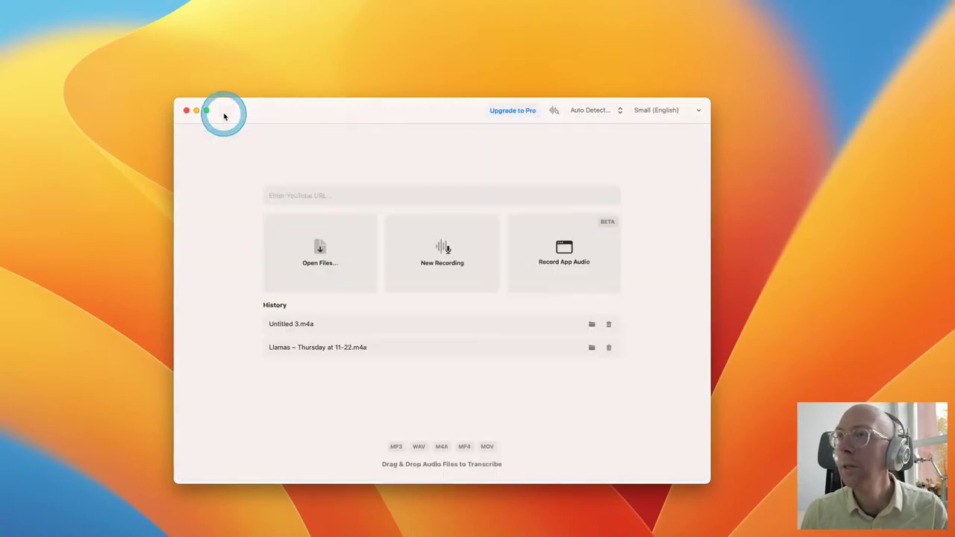
# Set the language to German, remove Untitled 3.m4a from History, and transcribe it again.
pyautogui.click(617, 111)
pyautogui.click(602, 423)
pyautogui.click(609, 323)
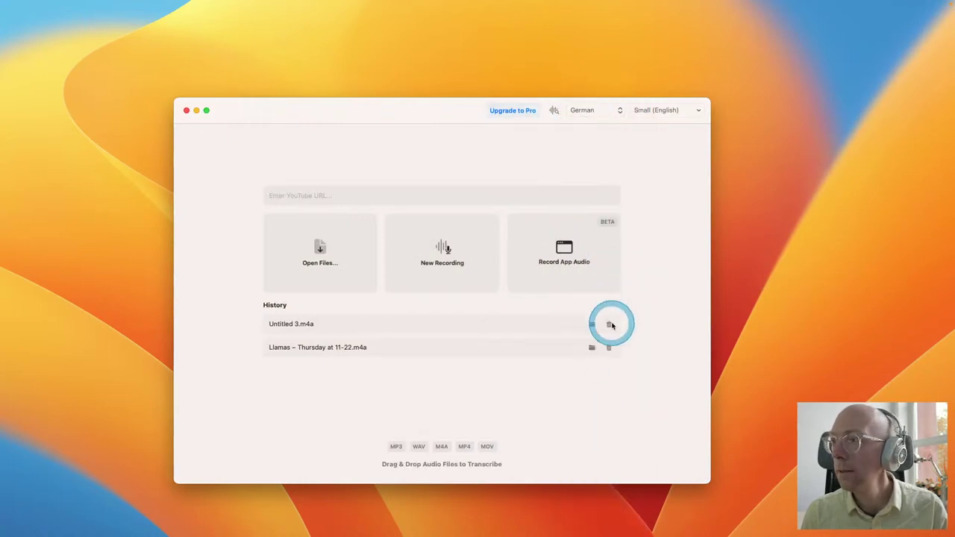
pyautogui.click(333, 277)
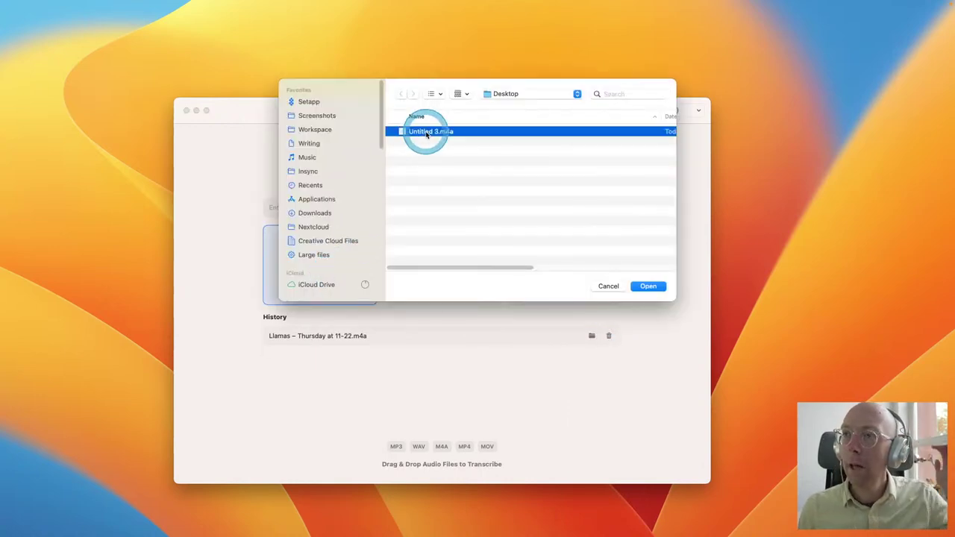
pyautogui.doubleClick(426, 132)
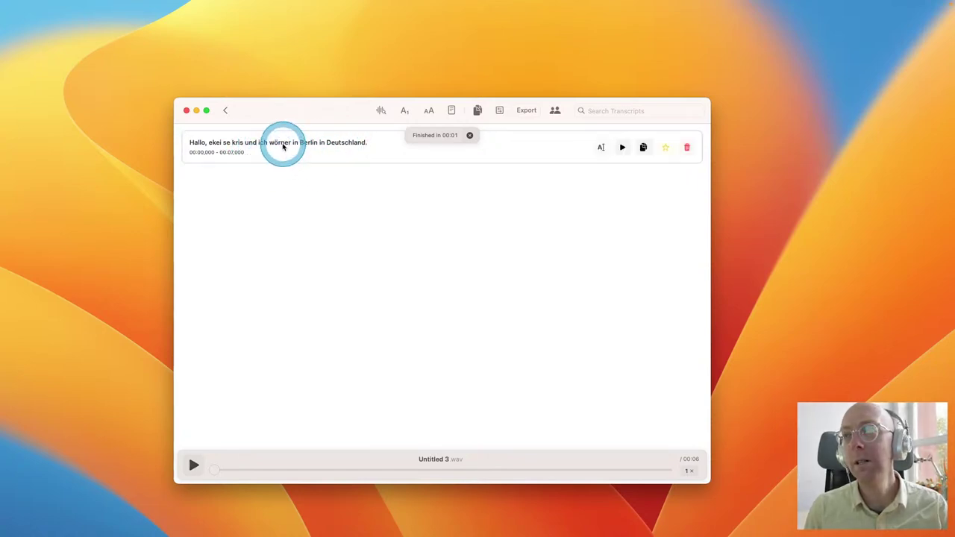
# Return to the start screen and switch the language to Auto Detect Language.
pyautogui.click(226, 111)
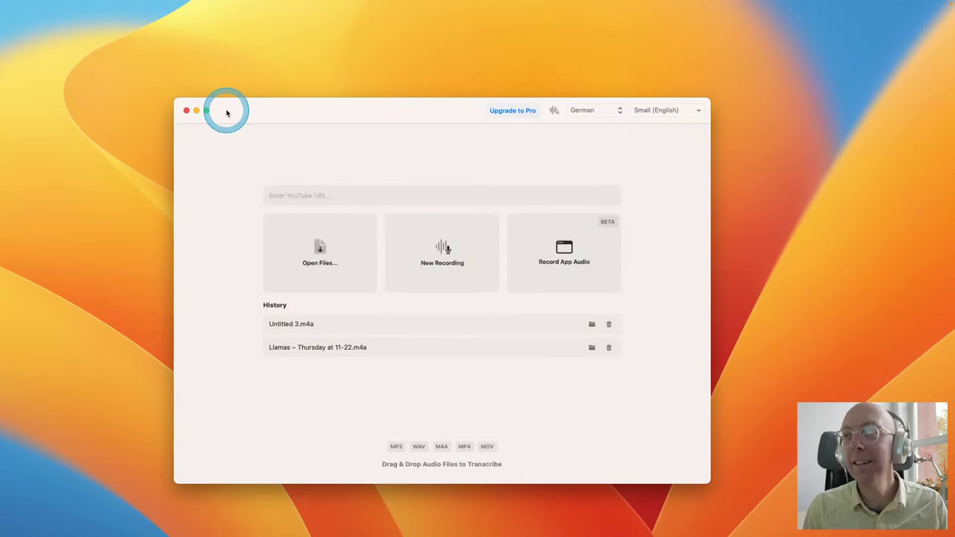
pyautogui.click(589, 111)
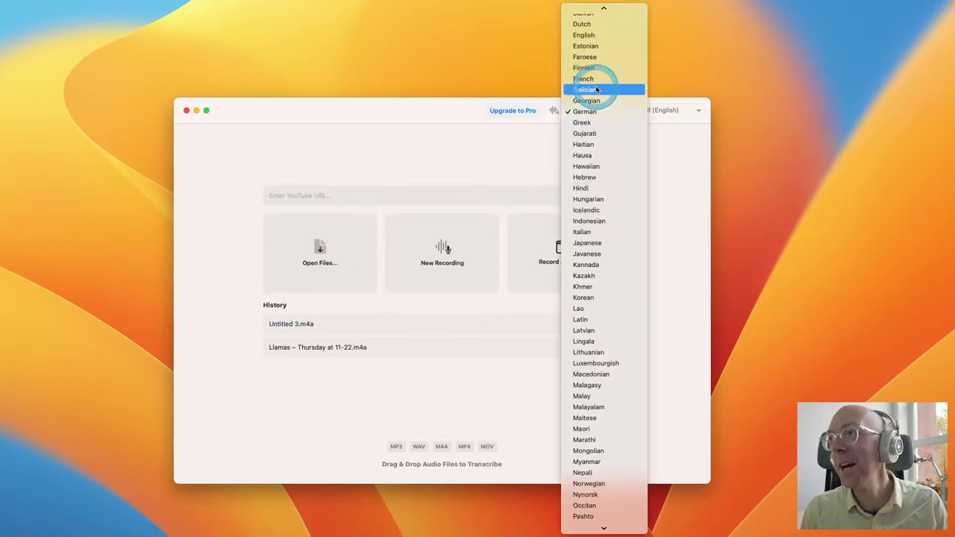
pyautogui.click(617, 7)
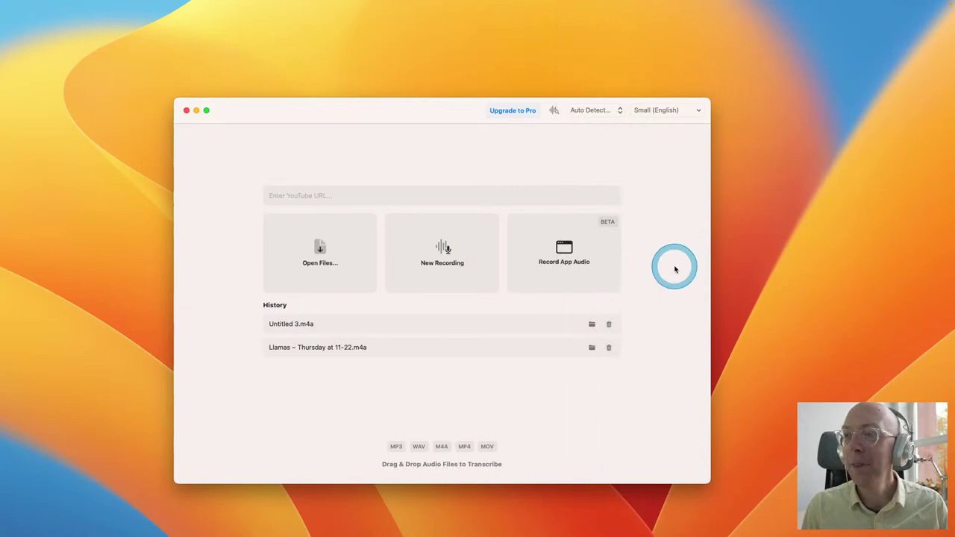
# Bring Safari forward and switch to the MacWhisper Gumroad product page tab.
pyautogui.moveTo(299, 532)
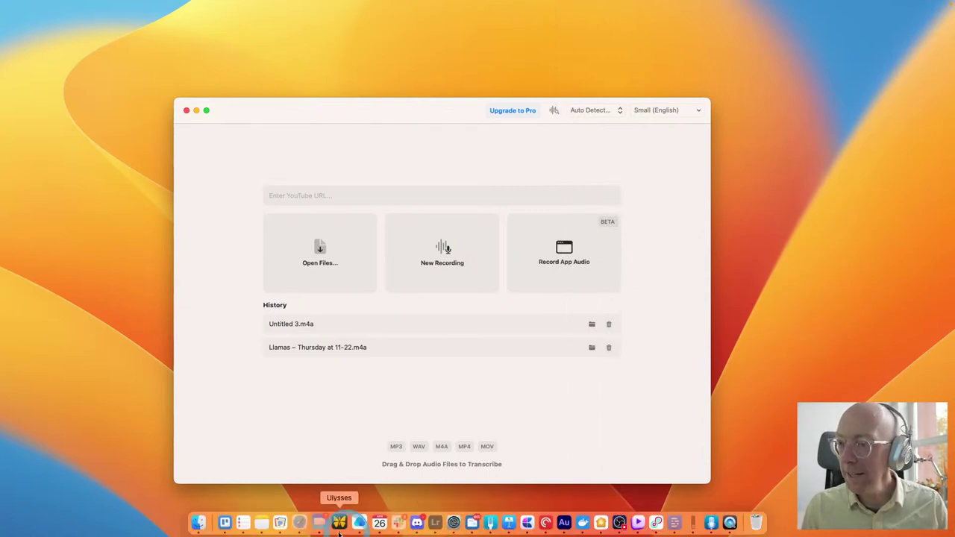
pyautogui.rightClick(299, 531)
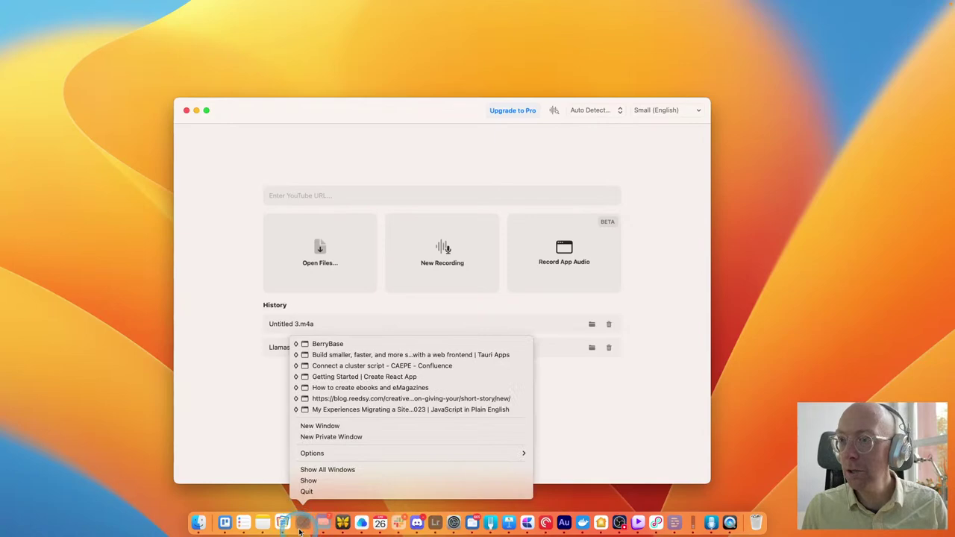
pyautogui.click(300, 531)
pyautogui.click(301, 526)
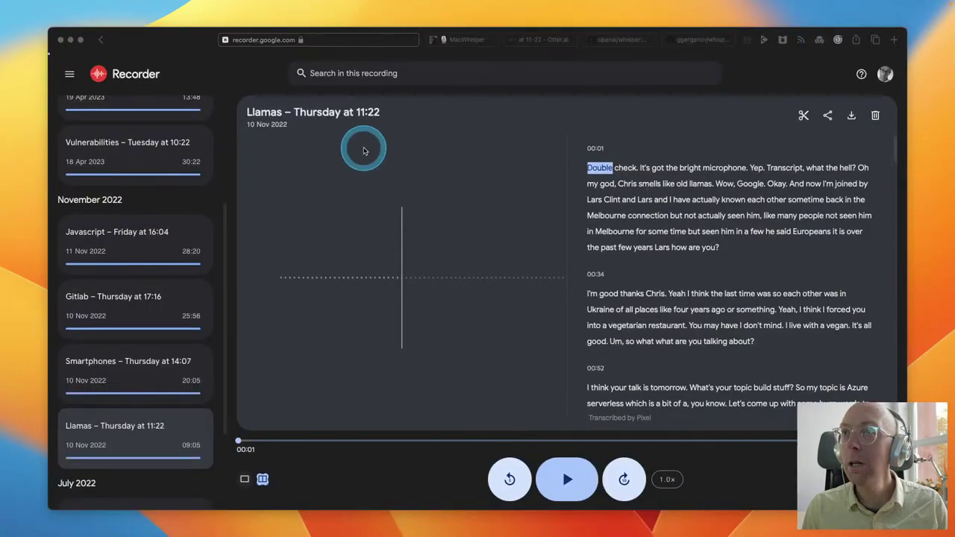
pyautogui.click(468, 41)
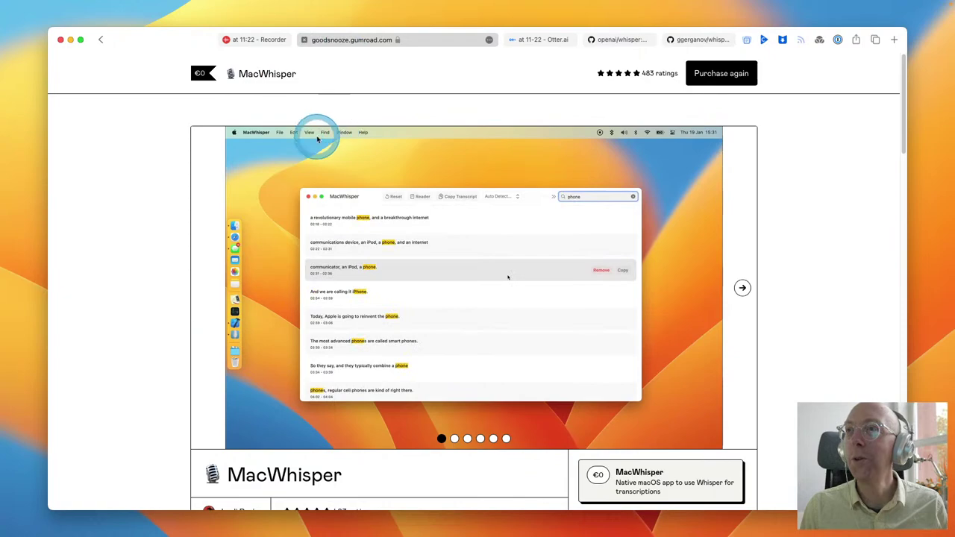
pyautogui.click(364, 39)
pyautogui.click(153, 221)
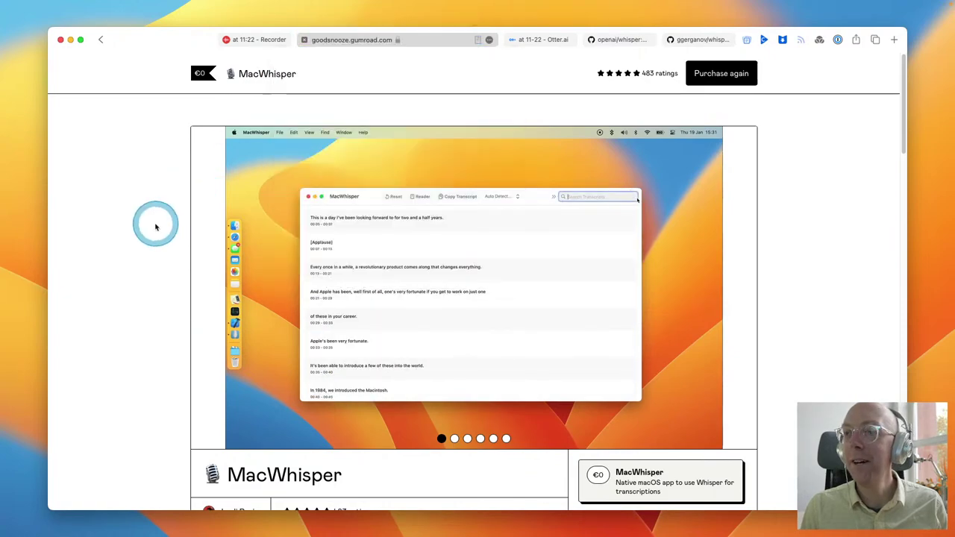
pyautogui.scroll(-5, 166, 301)
pyautogui.scroll(-5, 168, 304)
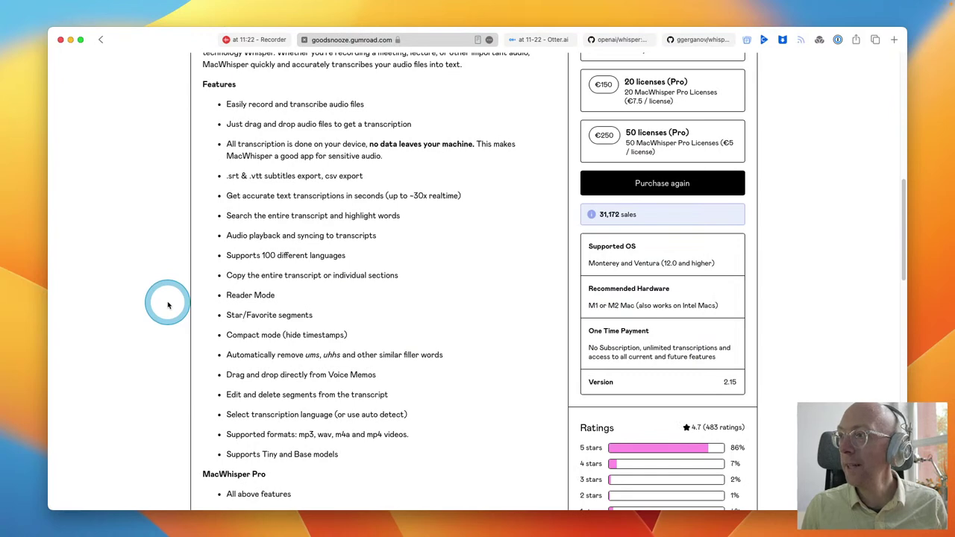
pyautogui.scroll(-2, 168, 305)
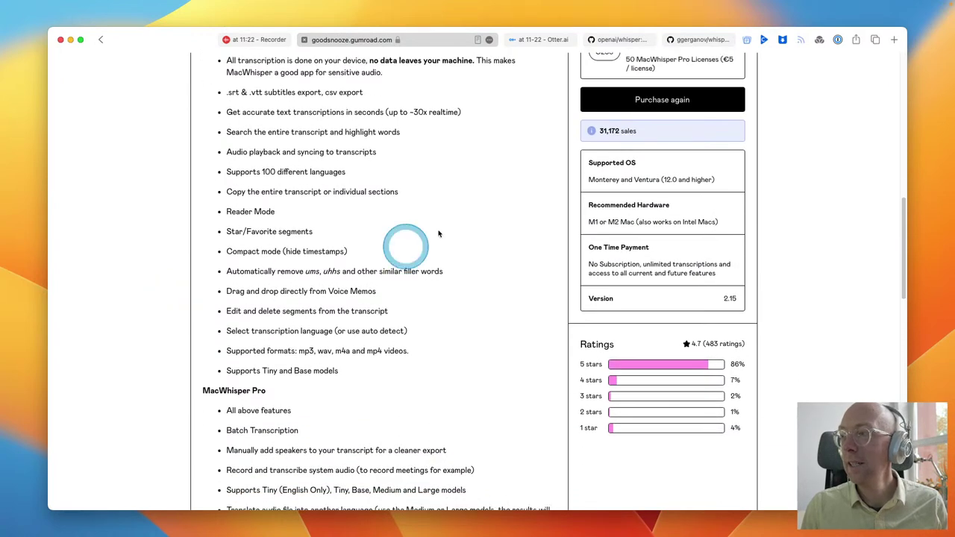
pyautogui.tripleClick(612, 222)
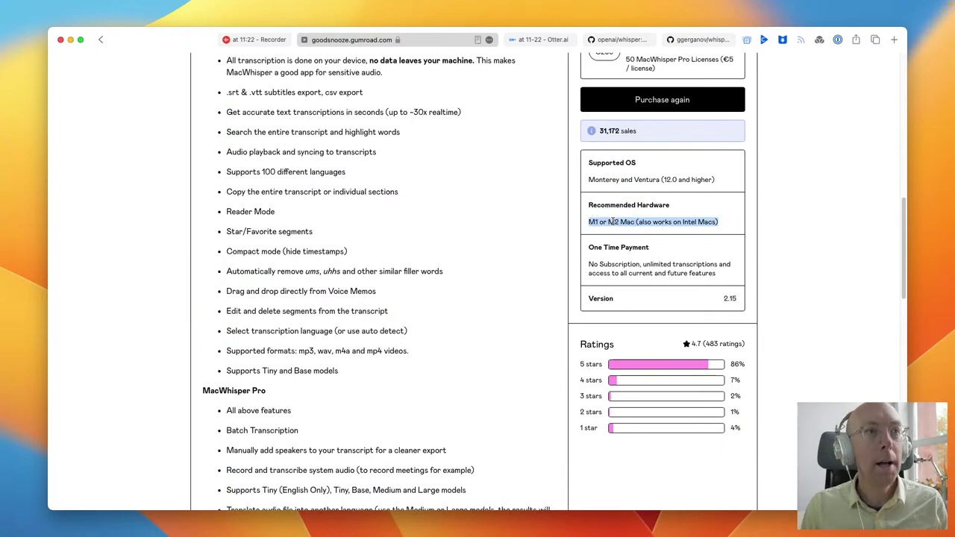
pyautogui.scroll(-1, 611, 221)
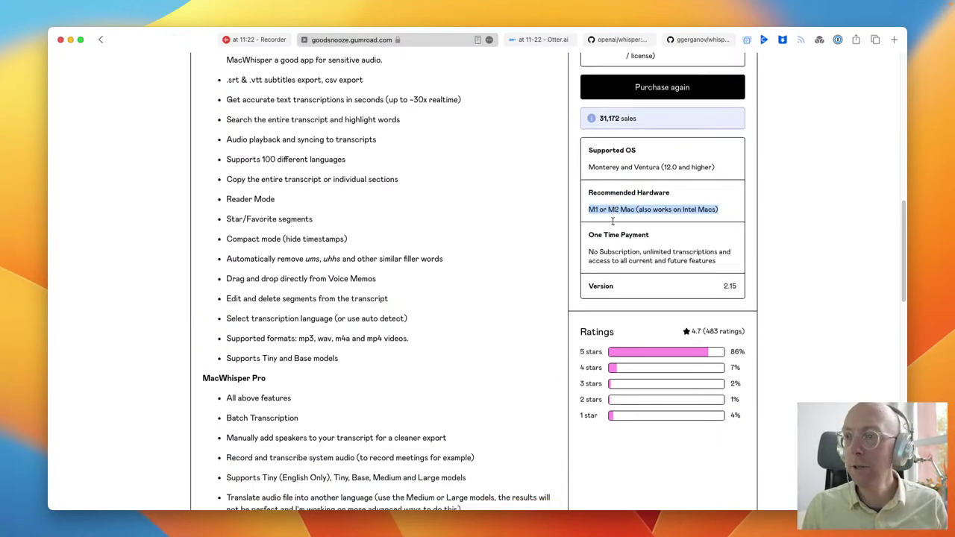
pyautogui.click(613, 224)
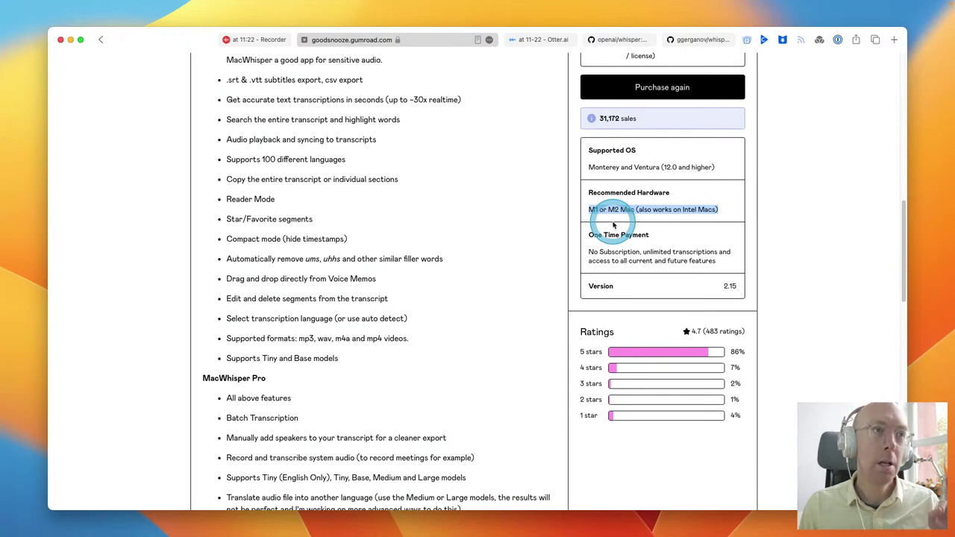
pyautogui.click(516, 289)
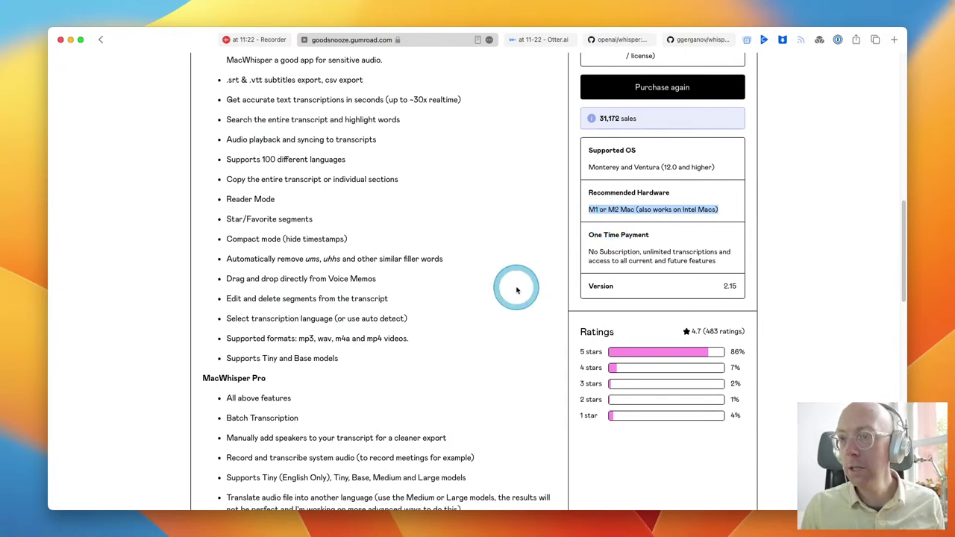
pyautogui.scroll(-5, 516, 290)
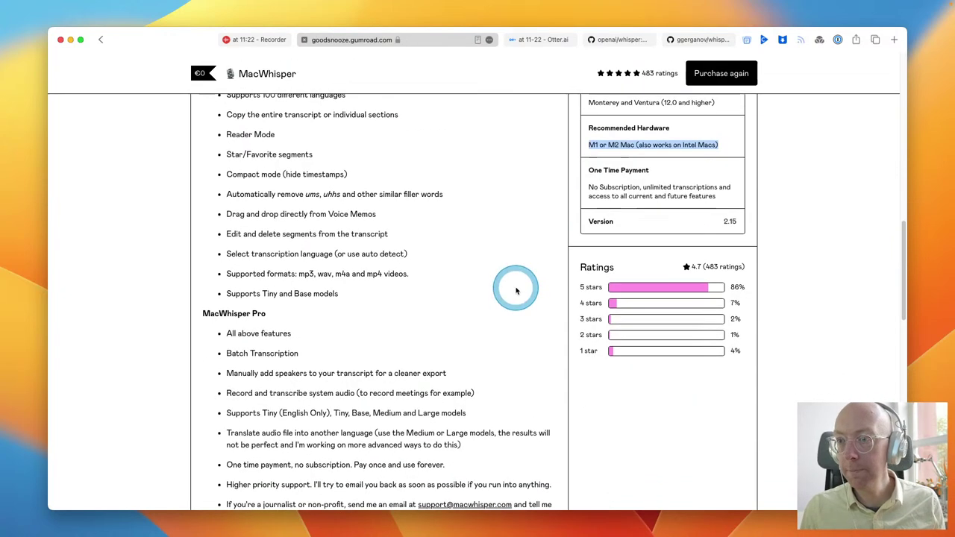
pyautogui.scroll(10, 516, 290)
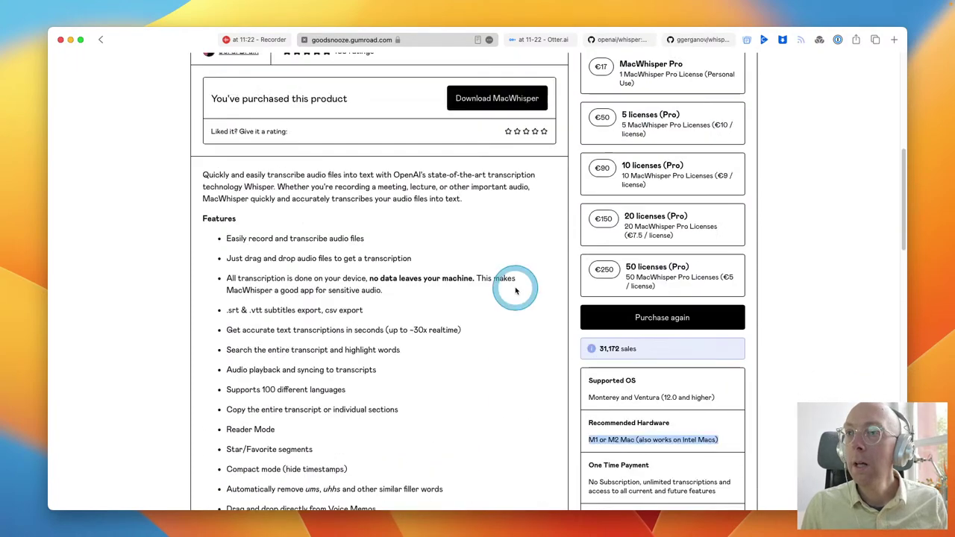
pyautogui.scroll(-1, 516, 290)
pyautogui.scroll(-2, 517, 290)
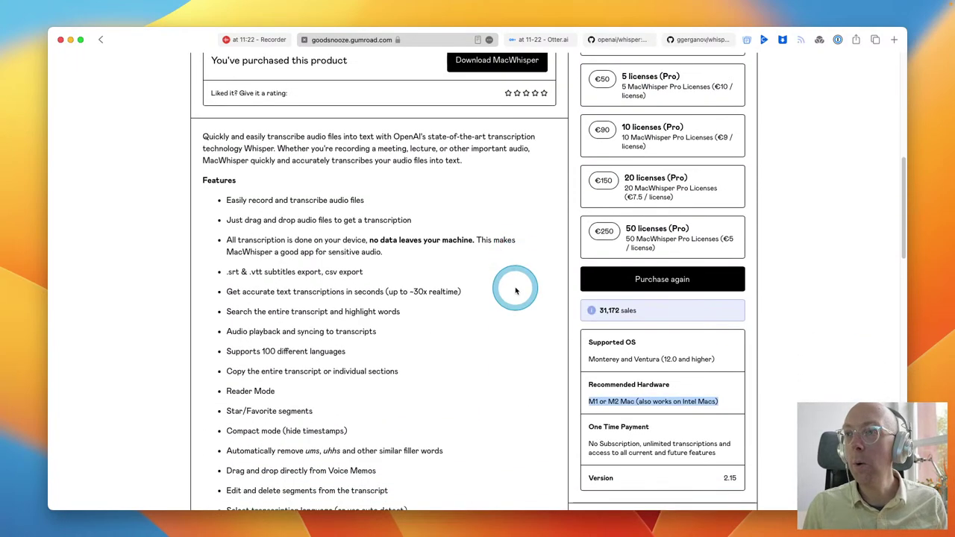
pyautogui.scroll(-2, 441, 255)
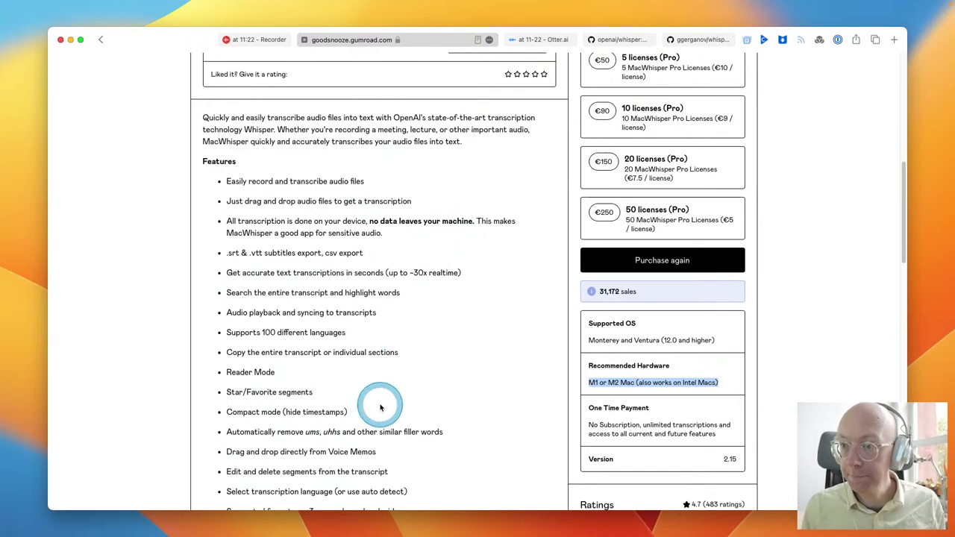
pyautogui.scroll(-2, 377, 403)
pyautogui.scroll(-1, 380, 407)
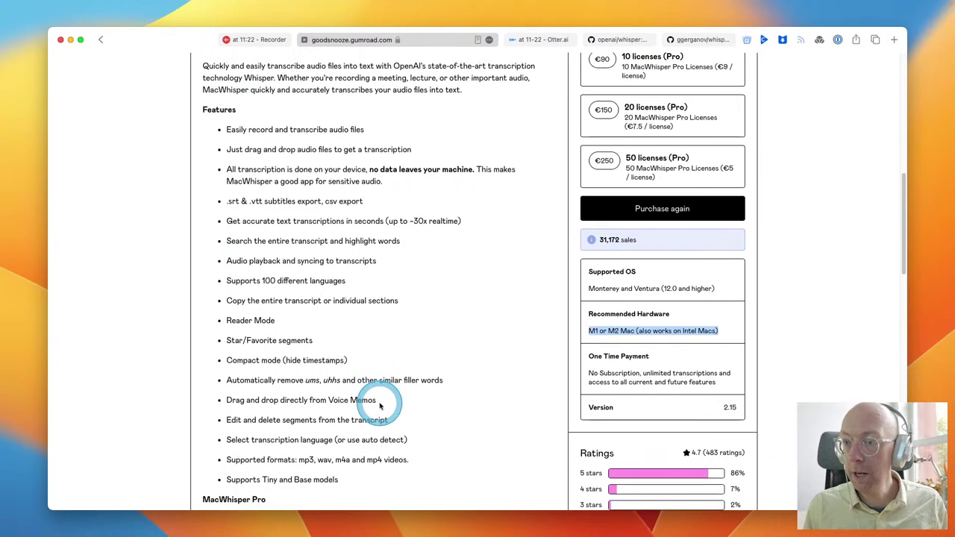
pyautogui.scroll(-2, 380, 407)
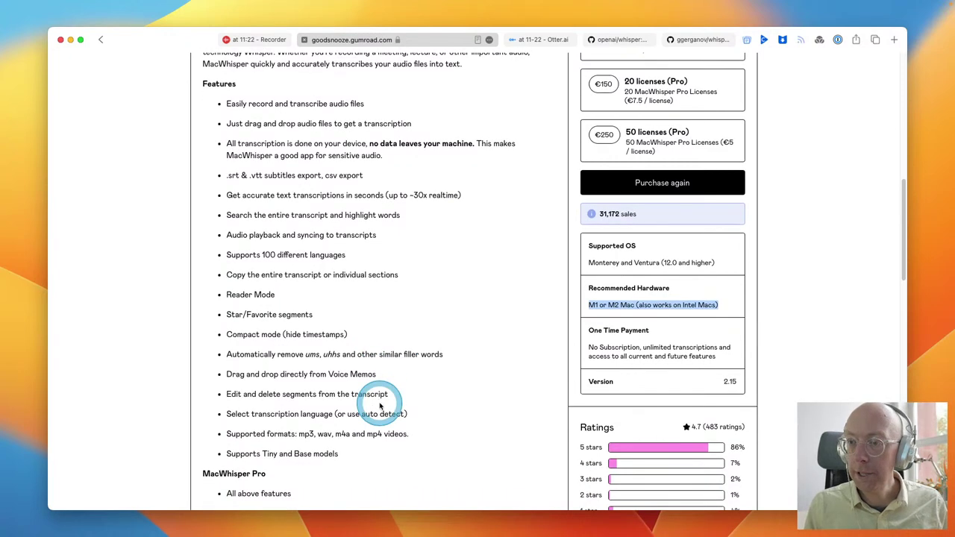
pyautogui.scroll(-2, 380, 406)
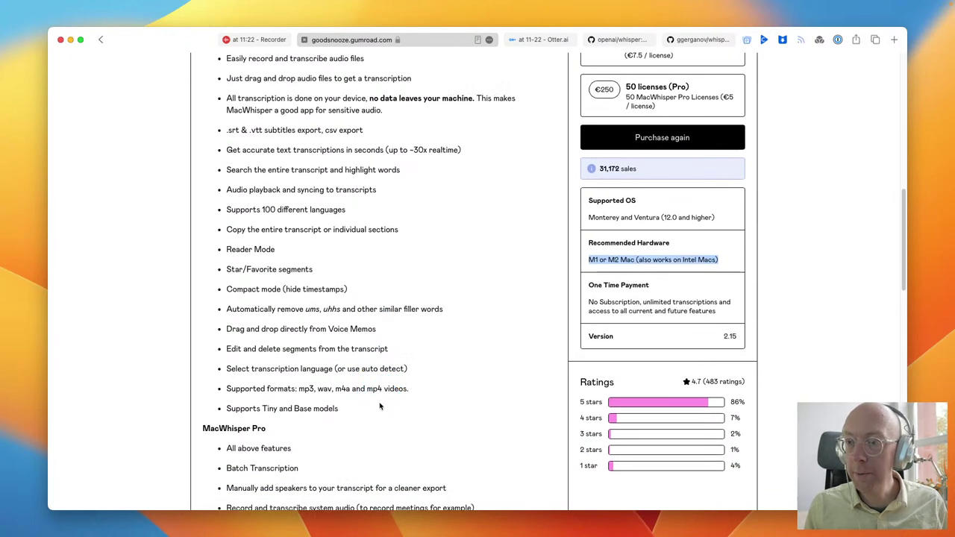
pyautogui.click(379, 406)
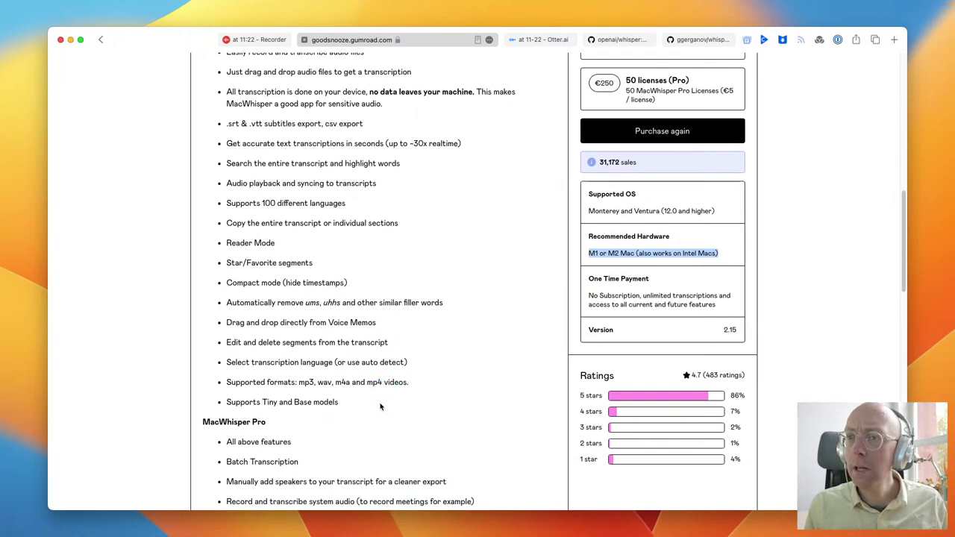
pyautogui.scroll(2, 380, 406)
pyautogui.click(380, 404)
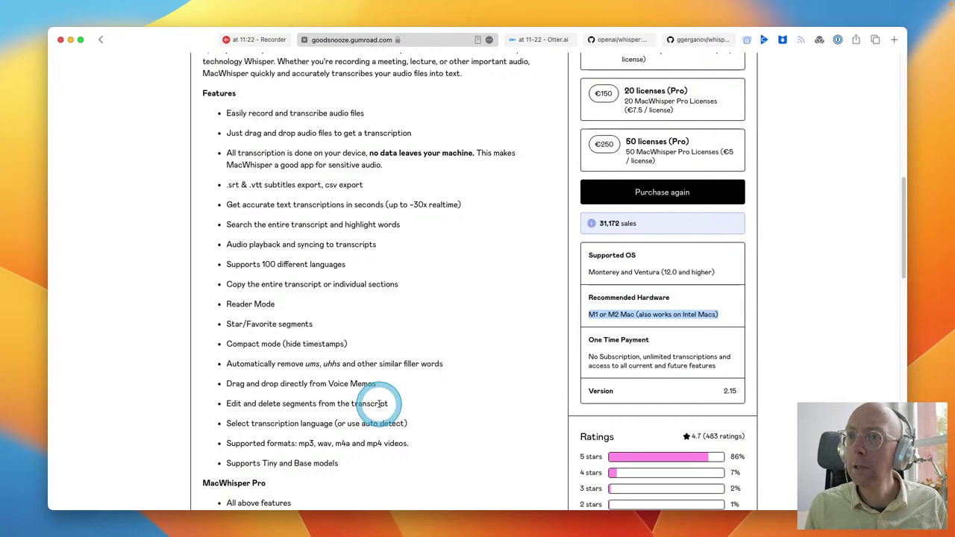
pyautogui.scroll(-2, 380, 404)
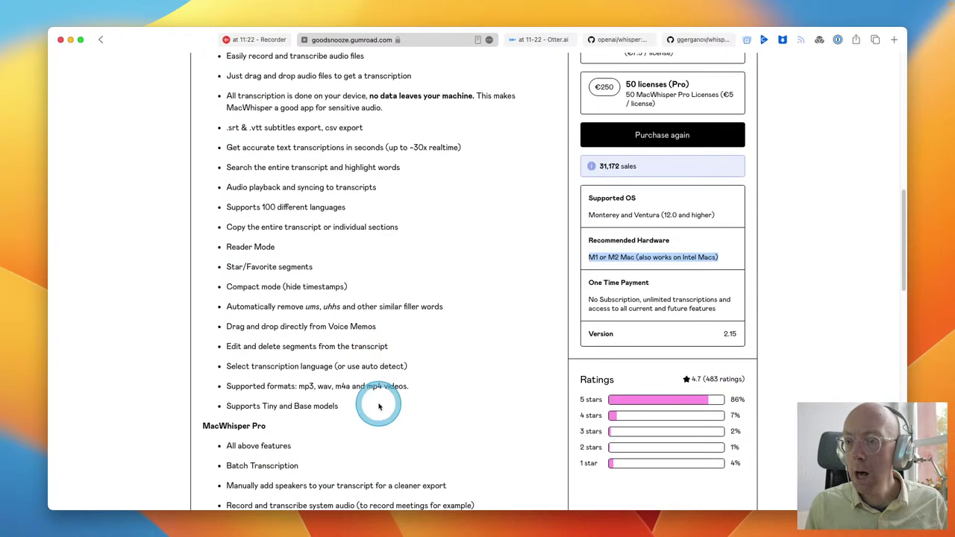
pyautogui.scroll(-2, 379, 406)
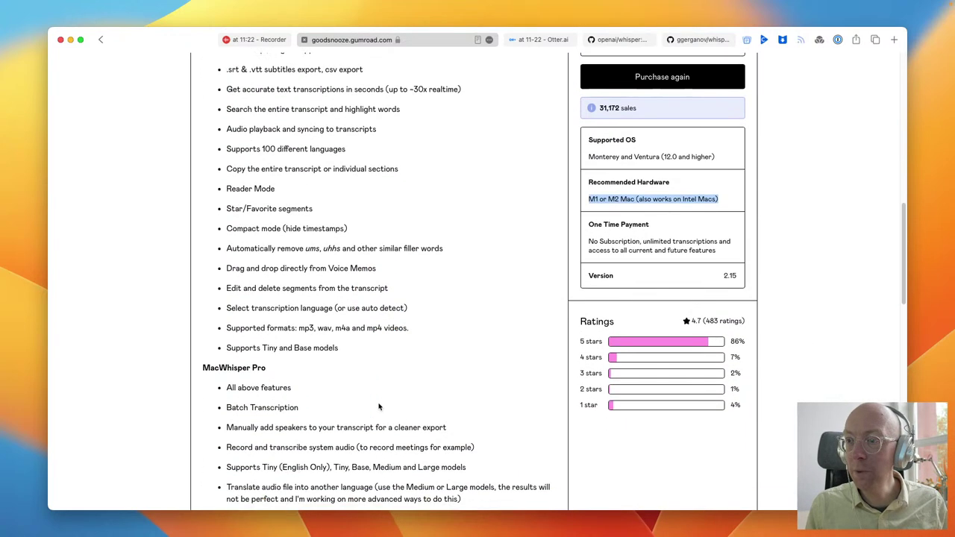
pyautogui.scroll(-1, 379, 407)
pyautogui.scroll(-1, 379, 406)
pyautogui.click(196, 420)
pyautogui.scroll(1, 196, 420)
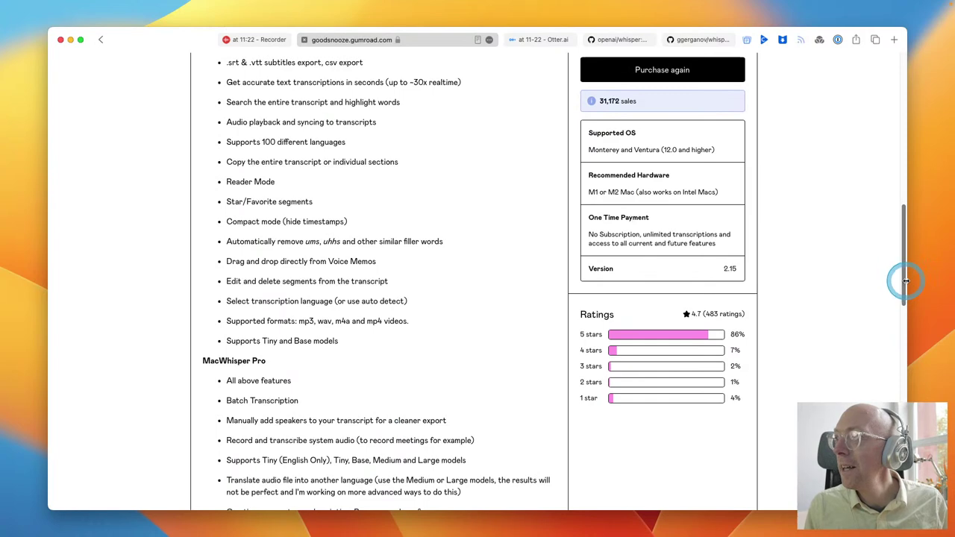
# Scroll to the MacWhisper Pro section and highlight the journalist and non-profit 50% discount bullet.
pyautogui.moveTo(910, 277); pyautogui.dragTo(896, 337)
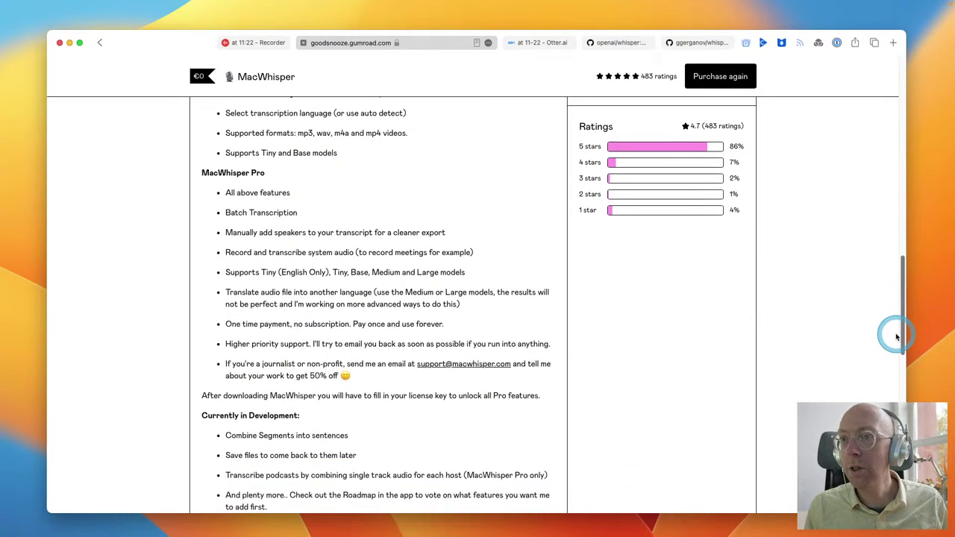
pyautogui.click(368, 292)
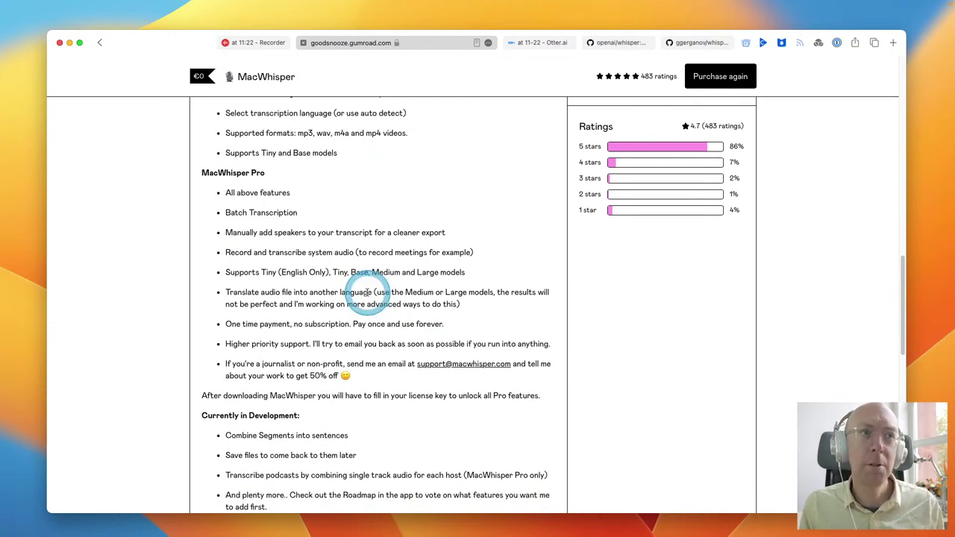
pyautogui.click(365, 290)
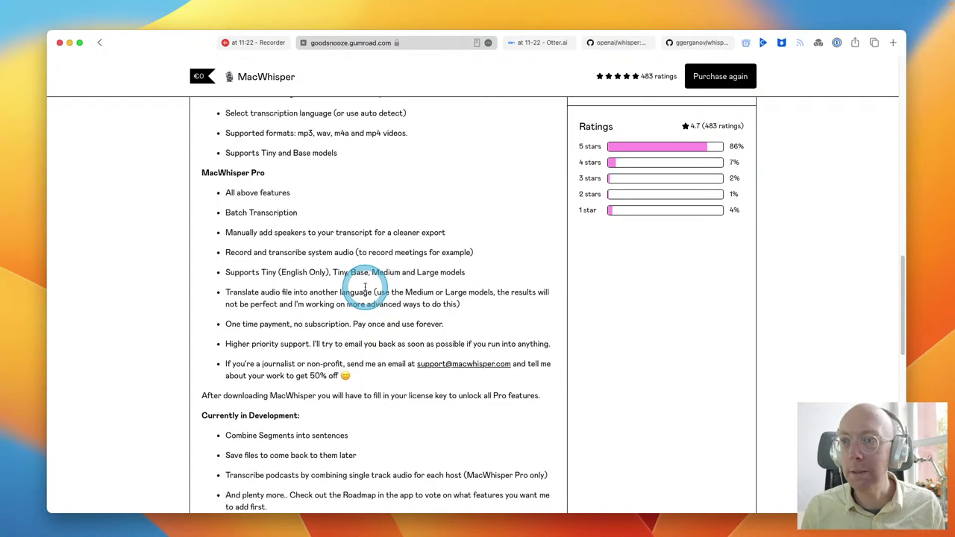
pyautogui.click(353, 321)
pyautogui.click(345, 326)
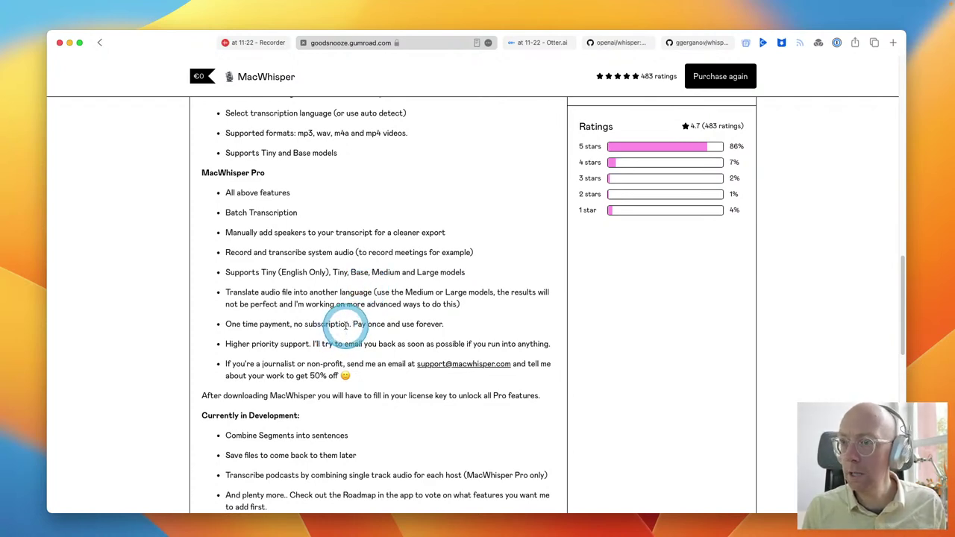
pyautogui.click(319, 361)
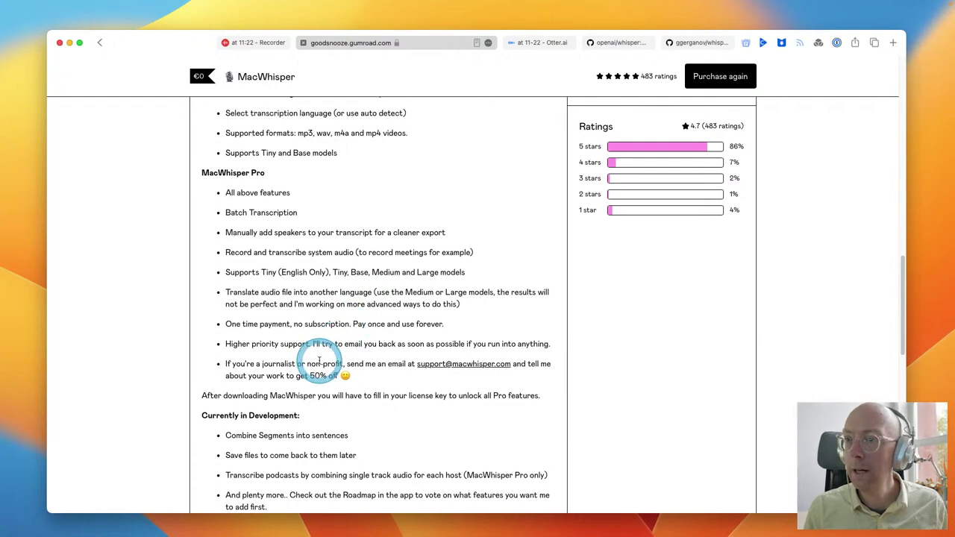
pyautogui.tripleClick(304, 371)
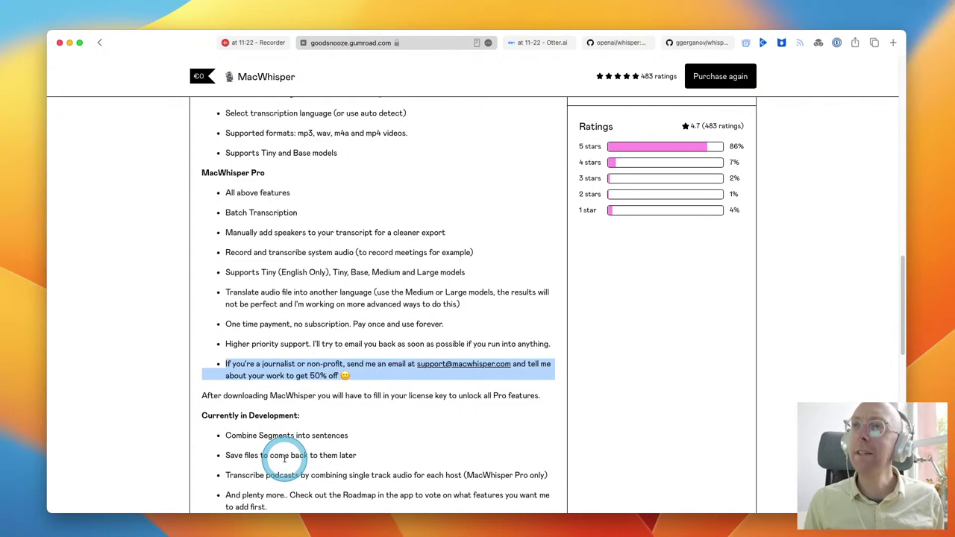
pyautogui.press('super+Tab')
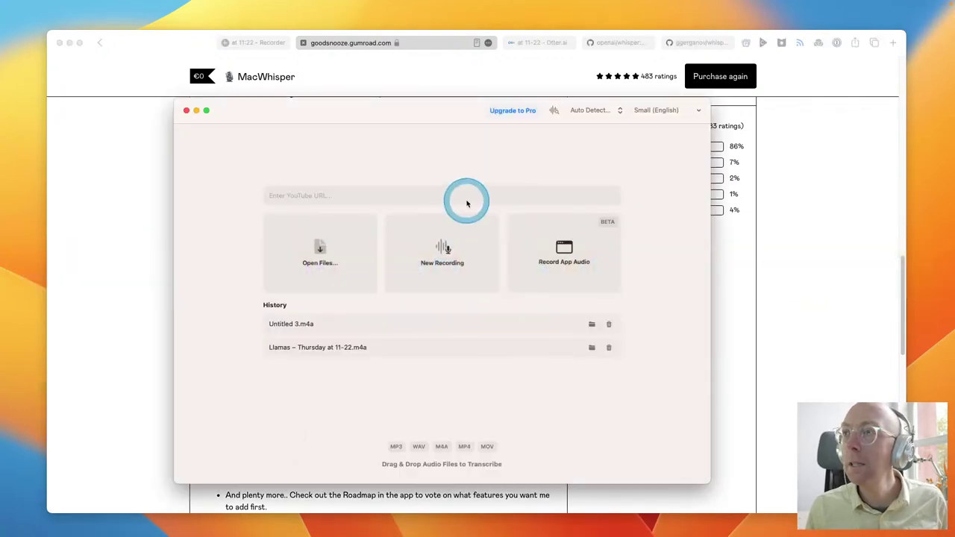
# Relaunch MacWhisper through the Raycast launcher by searching 'ma'.
pyautogui.press('super+space')
pyautogui.write('ma')
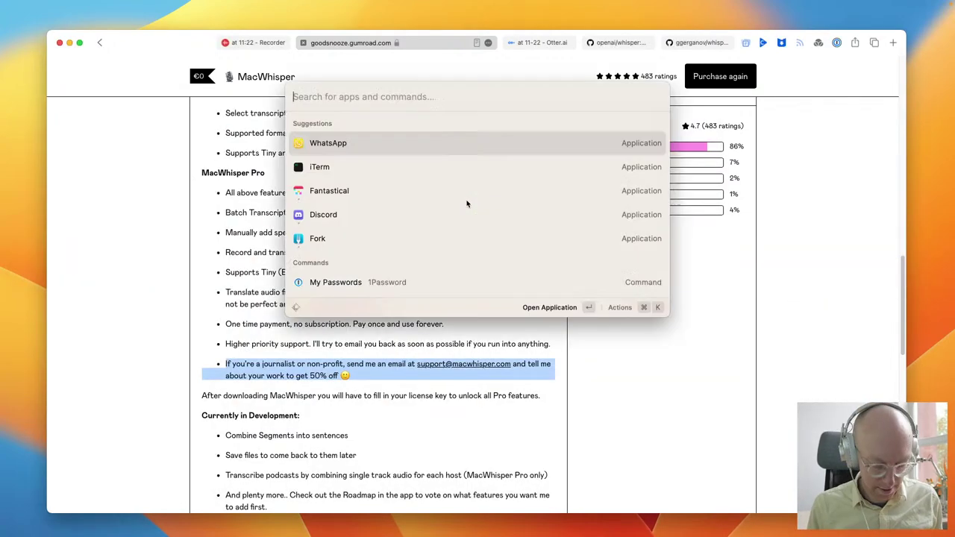
pyautogui.press('Down')
pyautogui.press('Down')
pyautogui.press('Down')
pyautogui.press('Down')
pyautogui.press('Return')
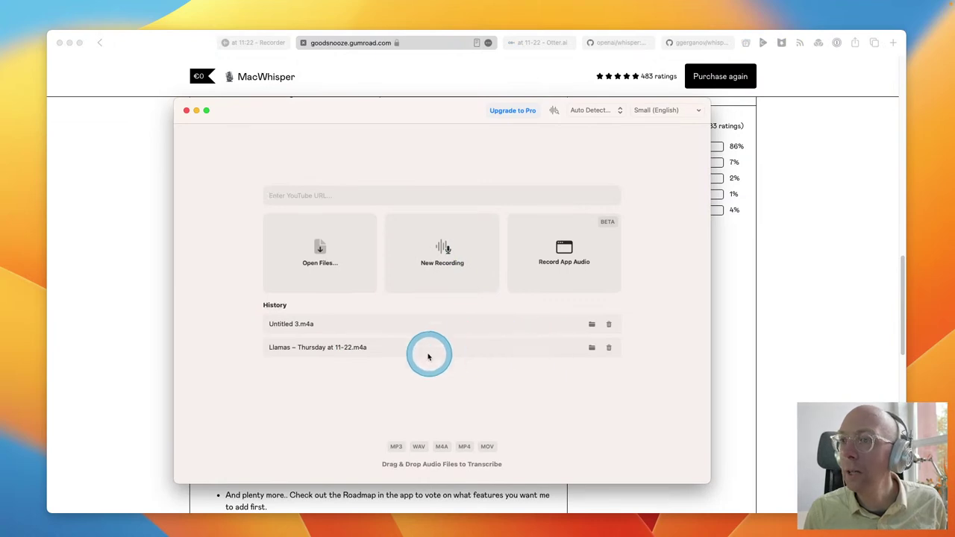
# Start transcribing the Llamas – Thursday at 11-22 recording, then bring the Gumroad product page forward.
pyautogui.click(335, 351)
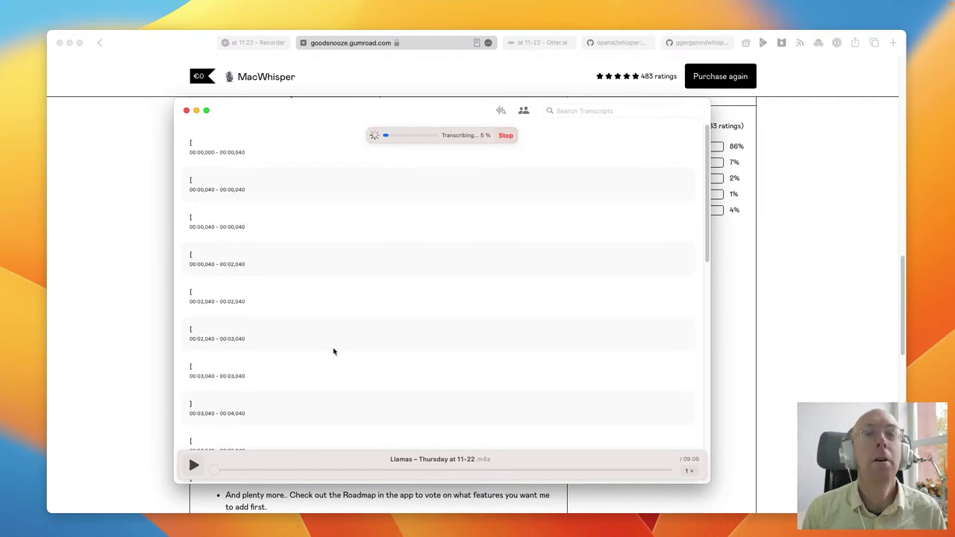
pyautogui.moveTo(322, 343)
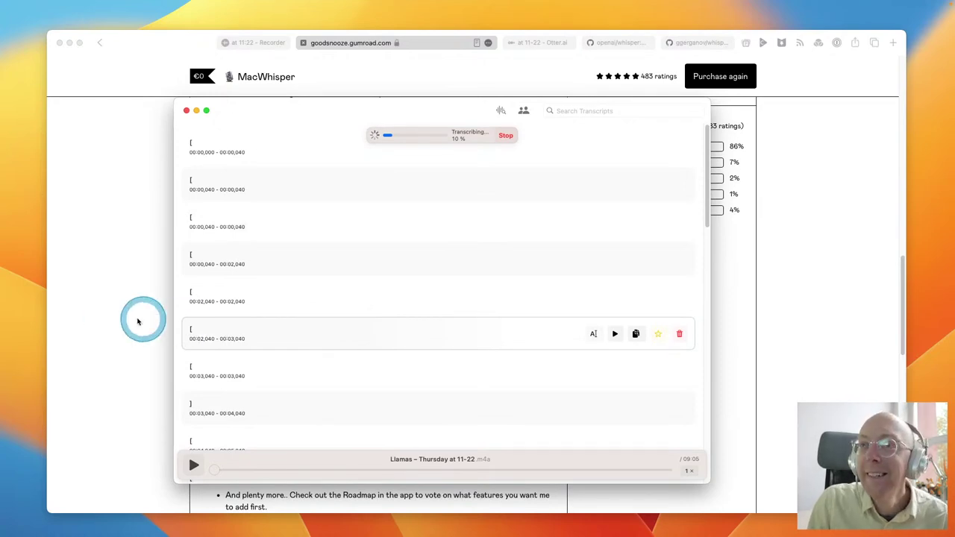
pyautogui.click(107, 318)
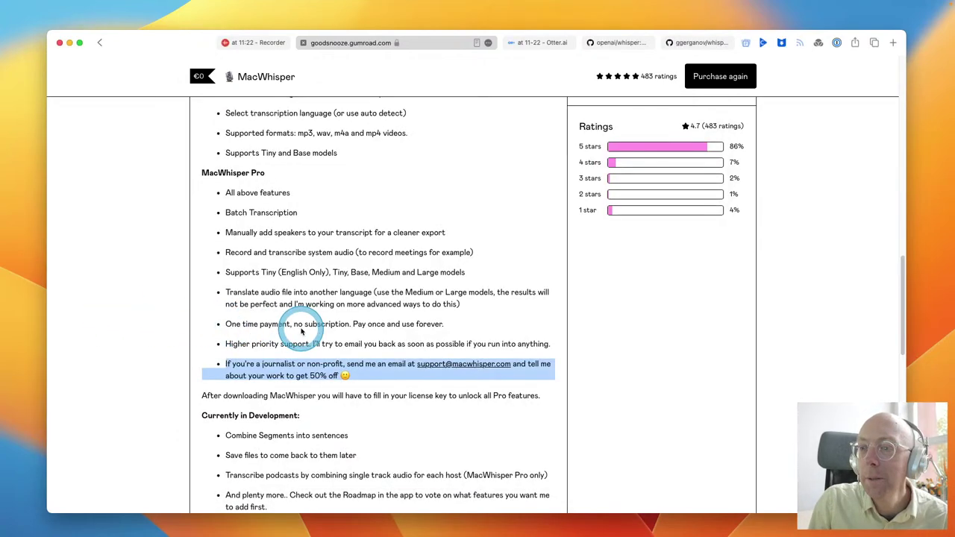
pyautogui.scroll(-1, 301, 331)
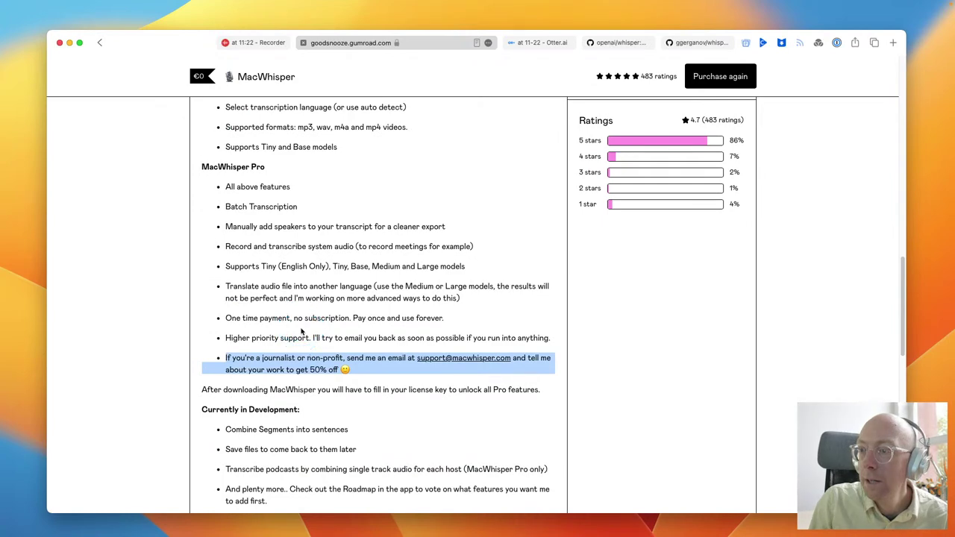
pyautogui.scroll(-3, 302, 331)
pyautogui.scroll(-2, 302, 331)
pyautogui.scroll(10, 300, 328)
pyautogui.scroll(1, 300, 328)
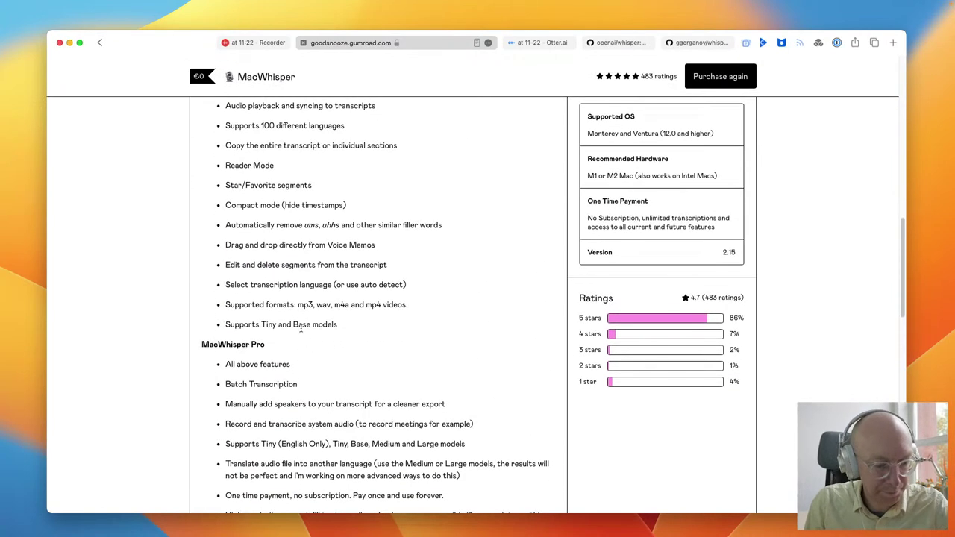